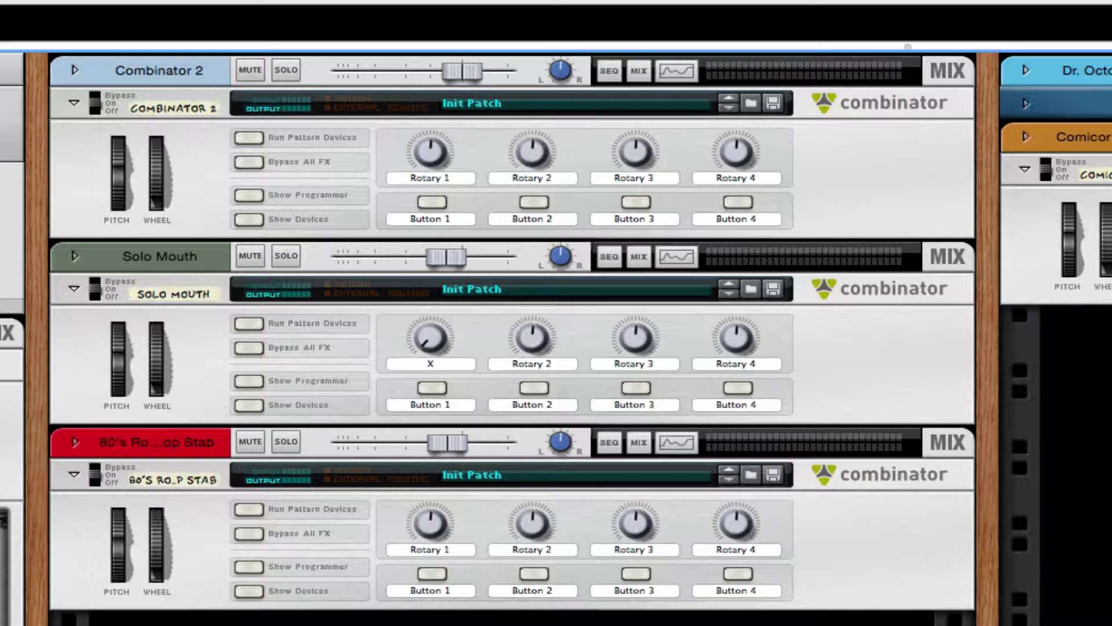
- Play the song from the beginning, watching the playback in the sequencer and on the Combinator devices
left_click_drag(780, 623, 780, 523)
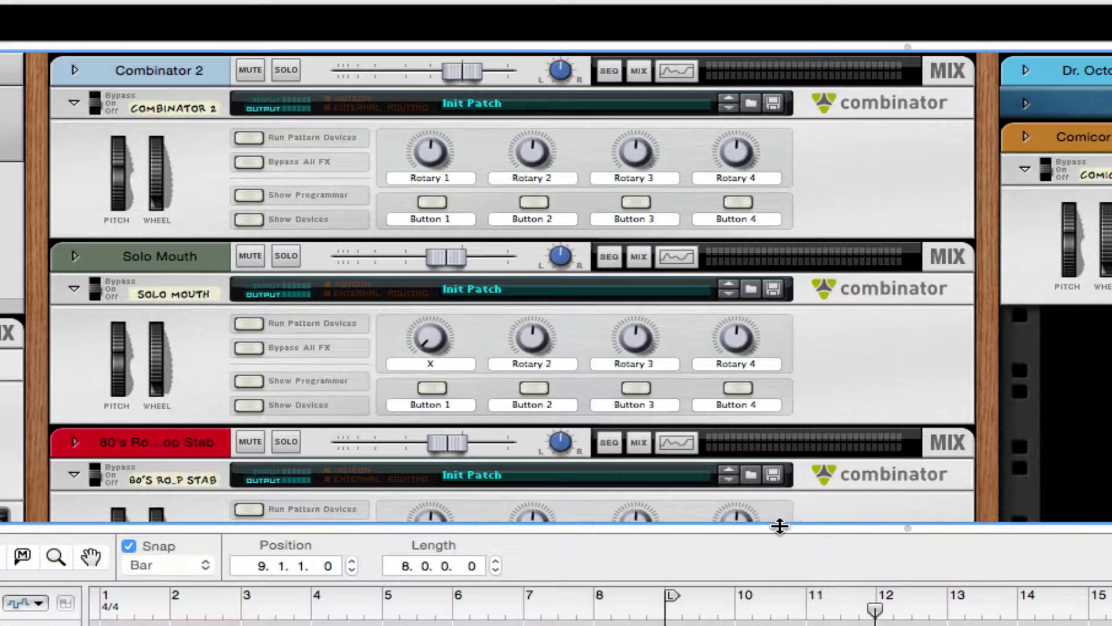
key("KP_Decimal")
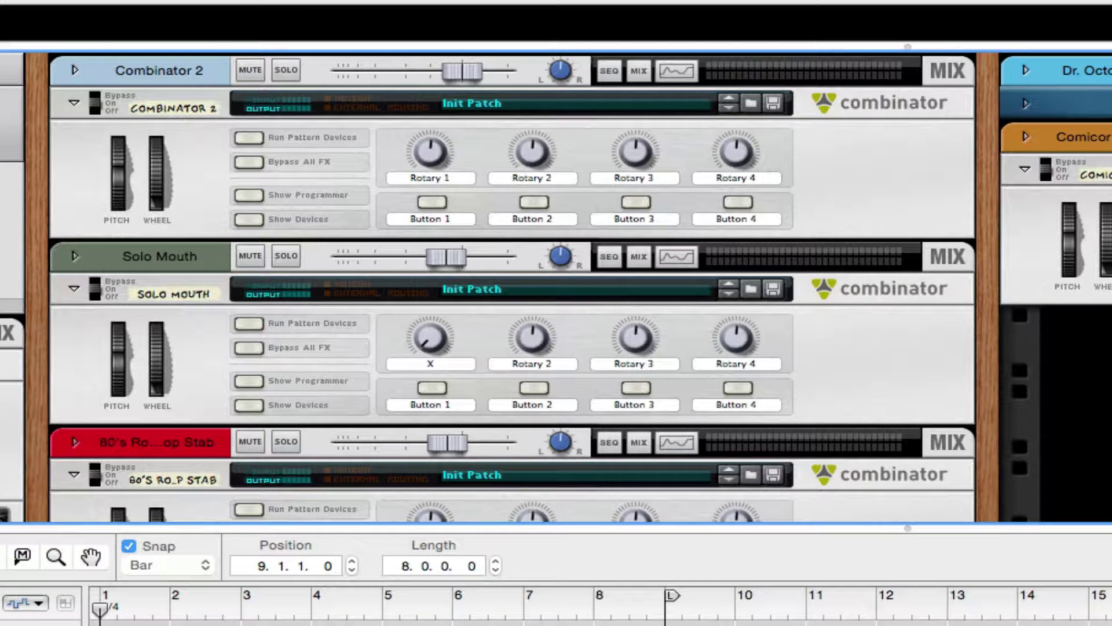
key("space")
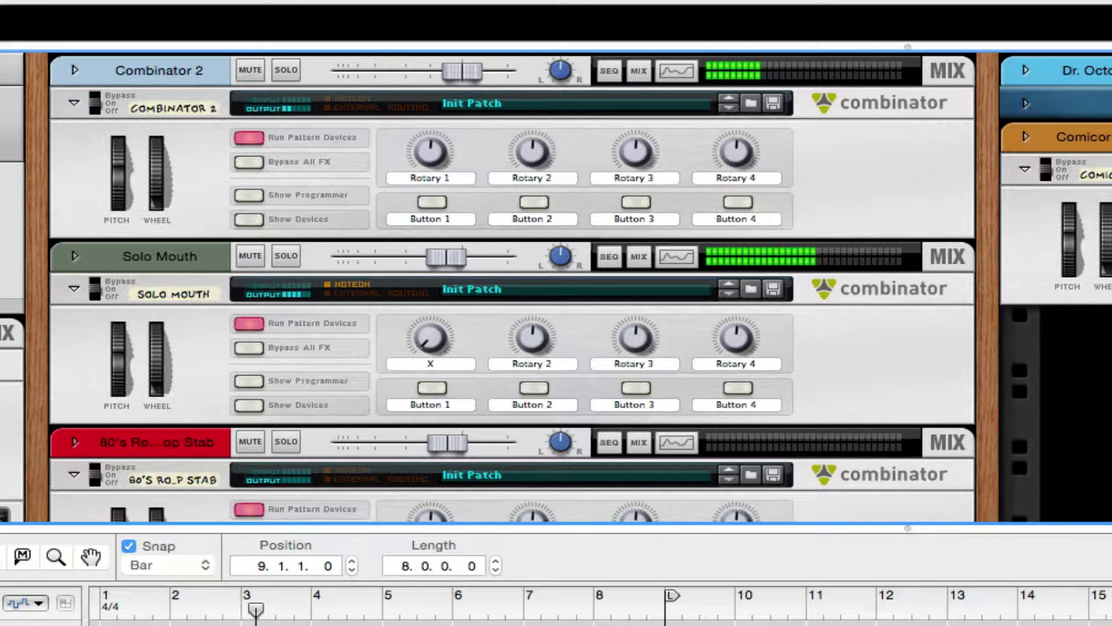
left_click_drag(941, 529, 941, 623)
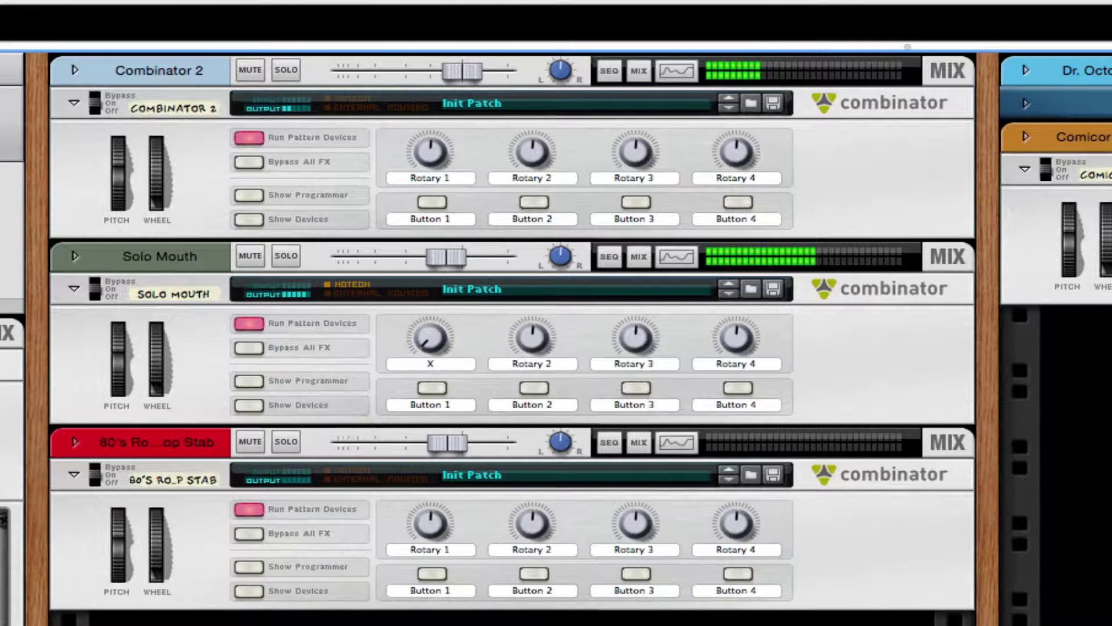
- Show the devices inside the 80's Robocop Stab Combinator to examine its Thor patch
scroll(246, 398, "down", 3)
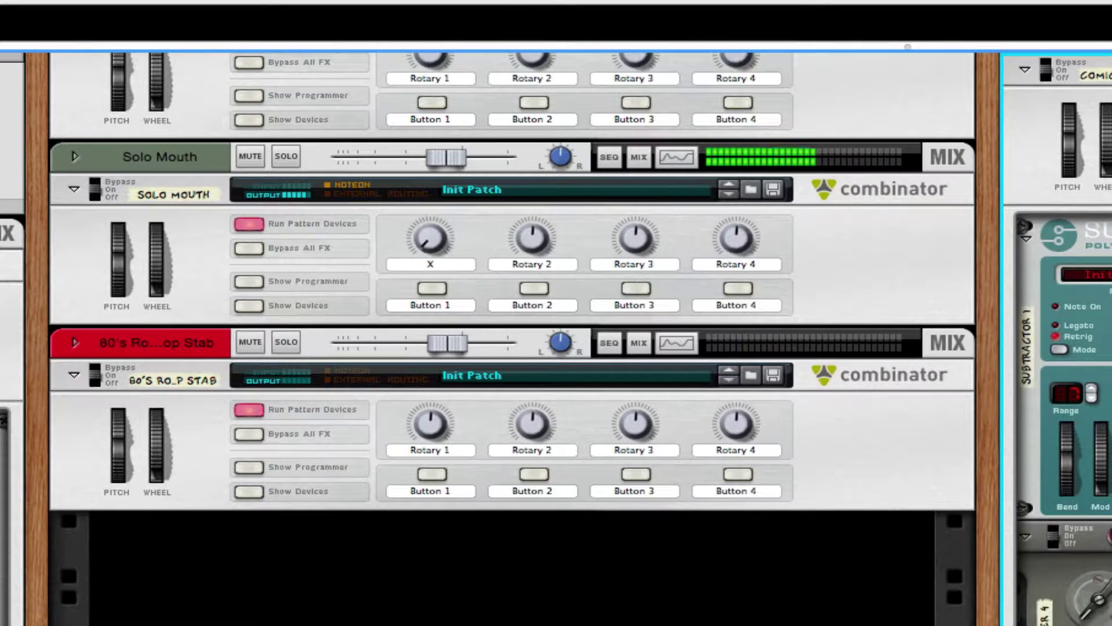
scroll(509, 301, "up", 1)
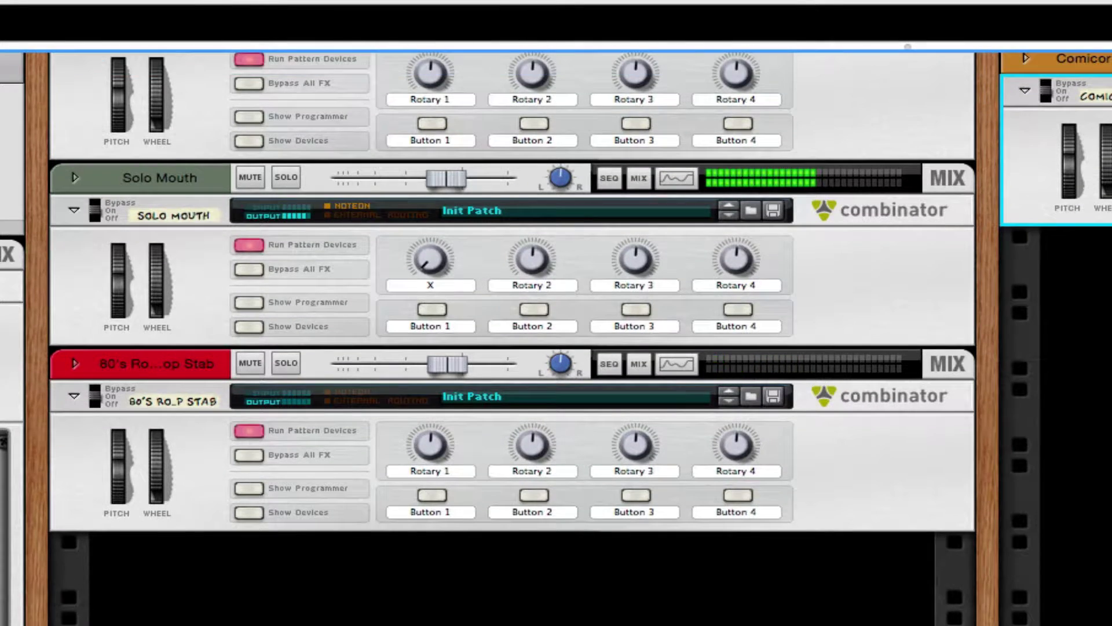
scroll(323, 471, "up", 4)
left_click(246, 591)
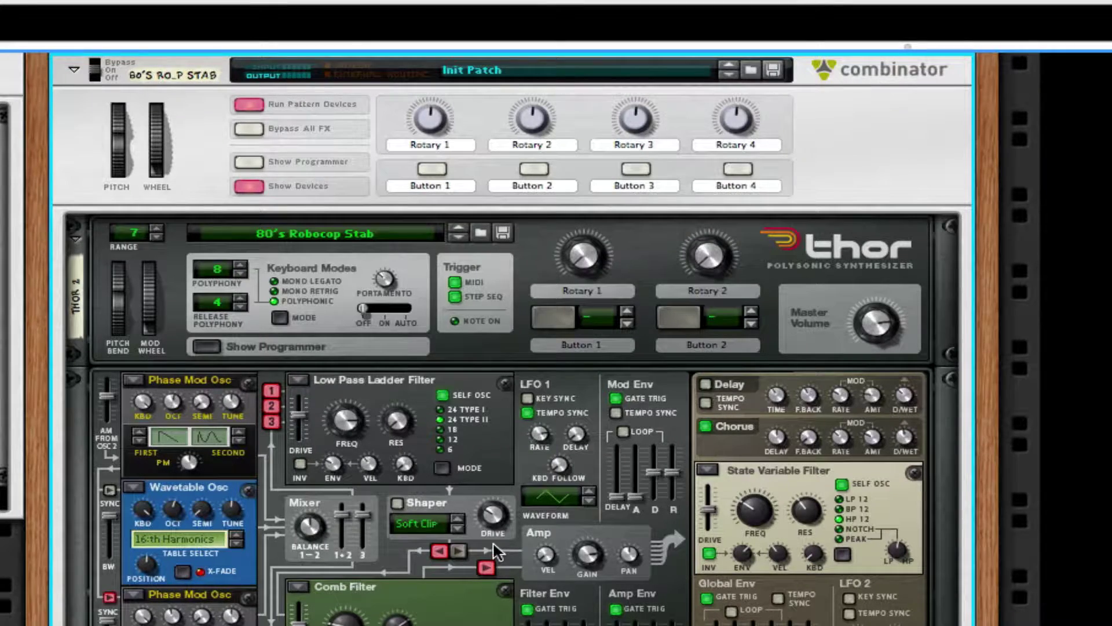
- Create a new empty Combinator in the free rack space below the 8 Band Compression Combinator
scroll(496, 553, "down", 5)
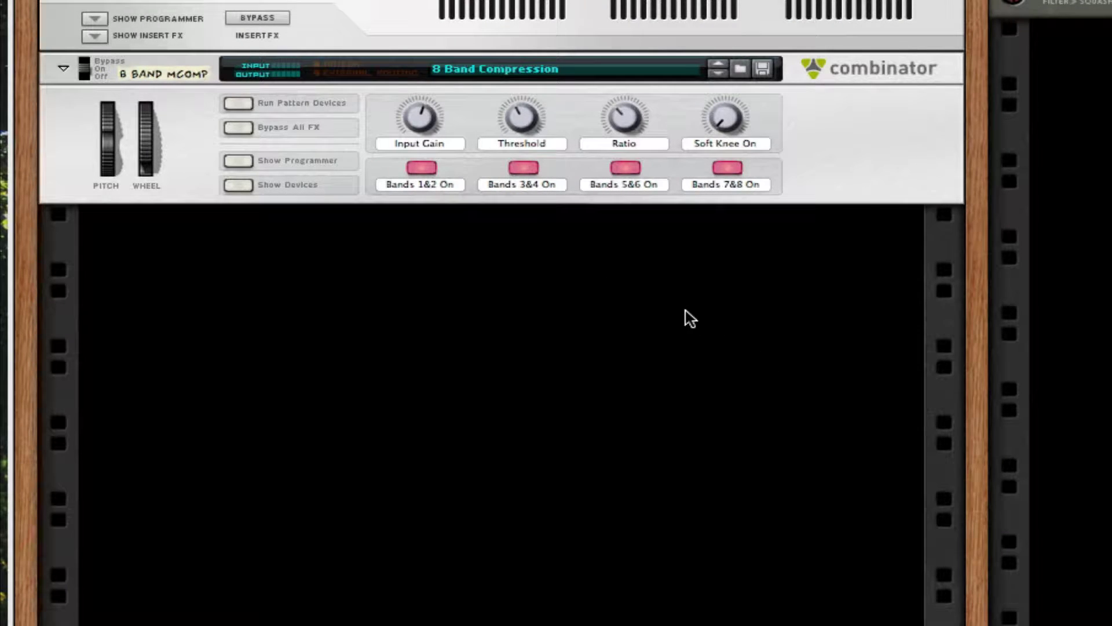
right_click(462, 312)
mouse_move(521, 492)
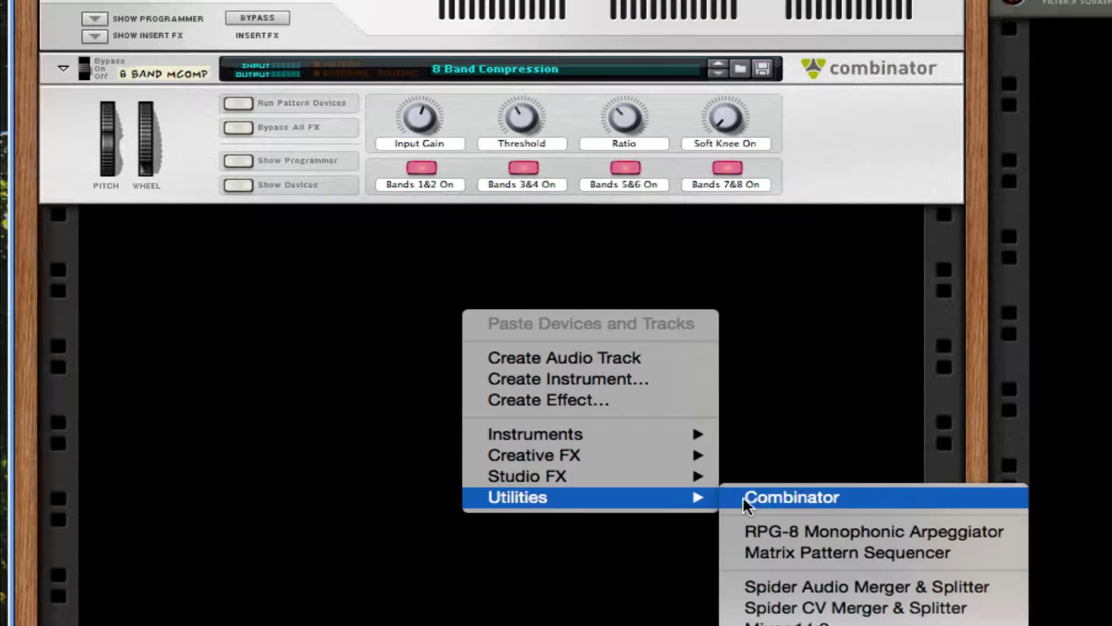
left_click(762, 496)
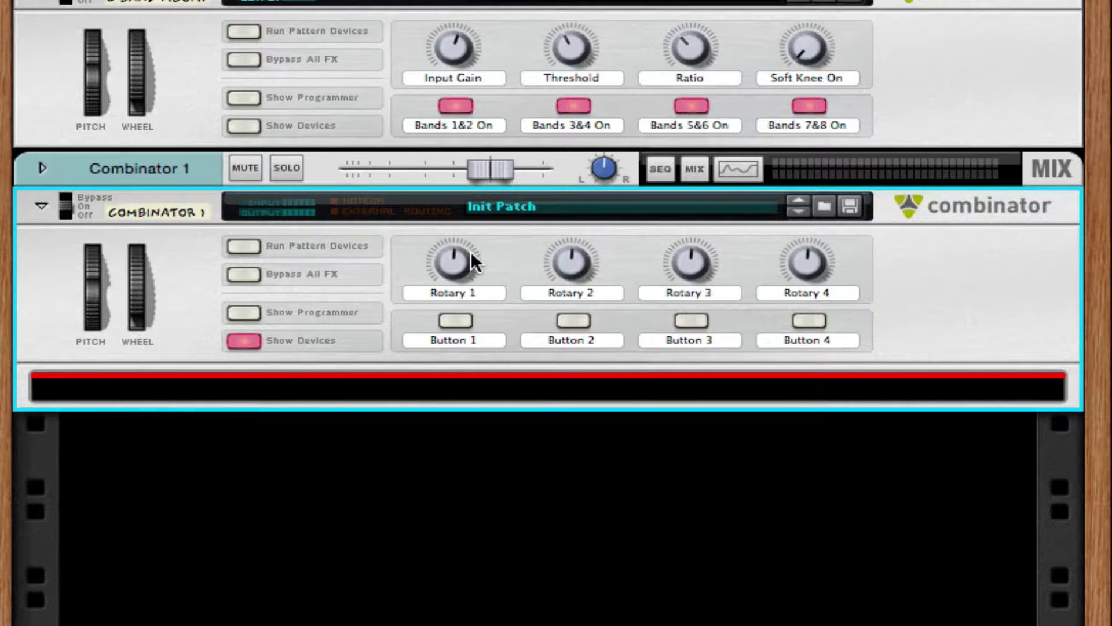
- Add a Thor synthesizer inside Combinator 1 and show its programmer
right_click(305, 371)
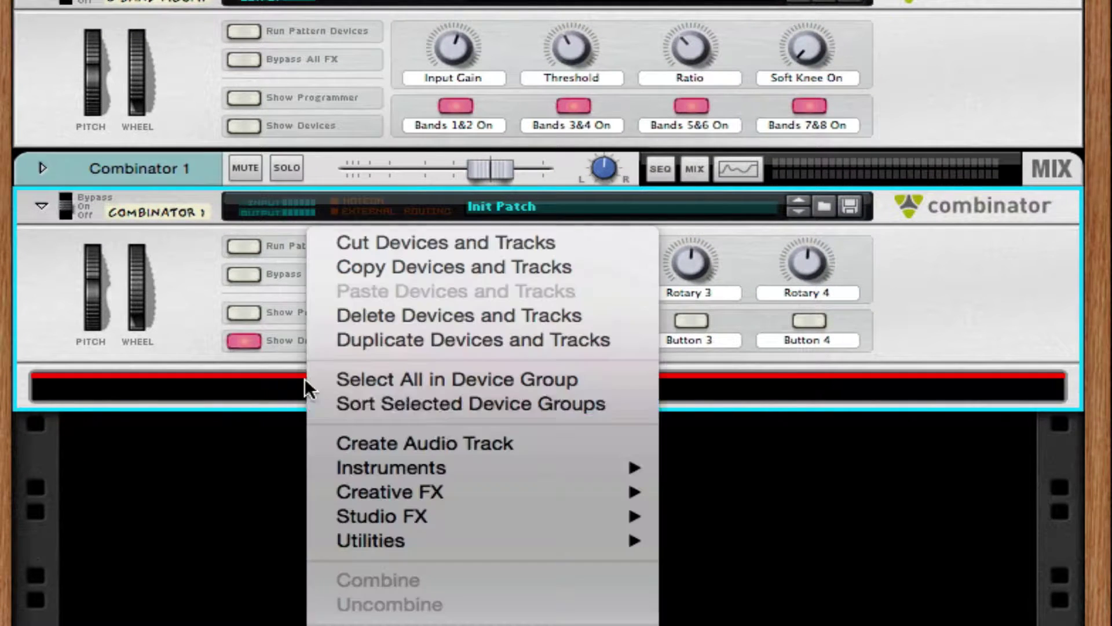
mouse_move(444, 466)
left_click(825, 569)
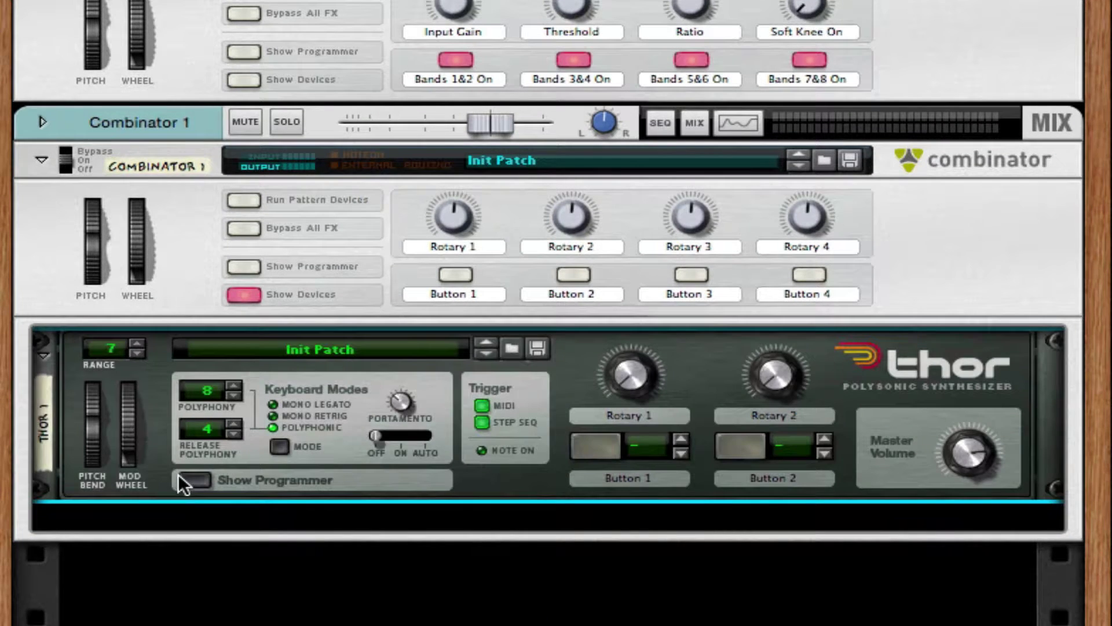
left_click(181, 476)
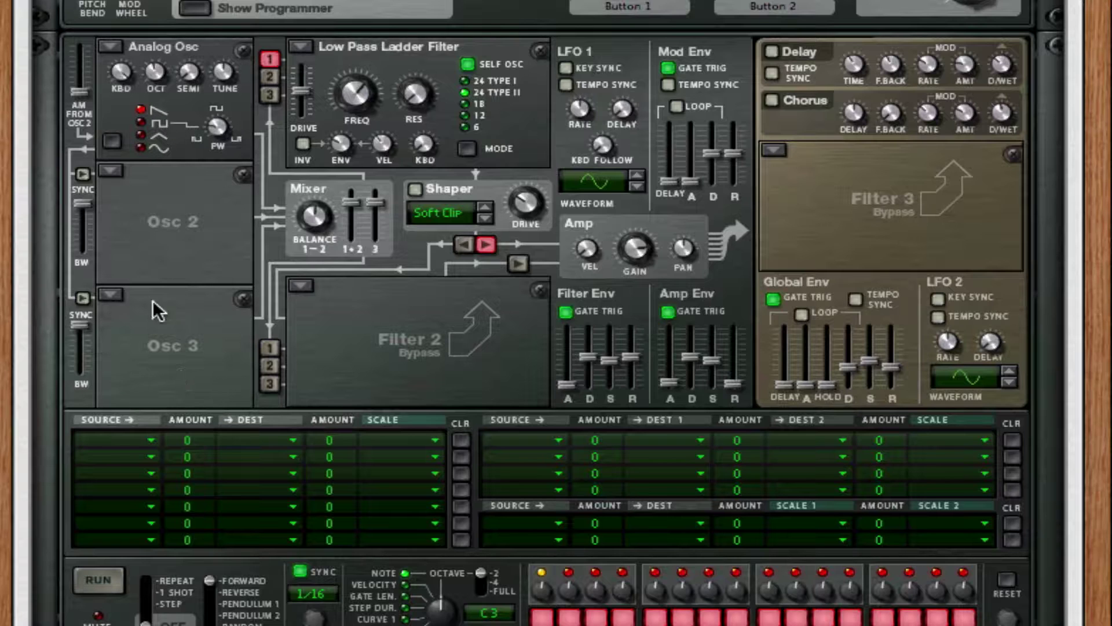
- Keep oscillator 1 as Analog and set oscillator 2 to a Wavetable oscillator
left_click(103, 41)
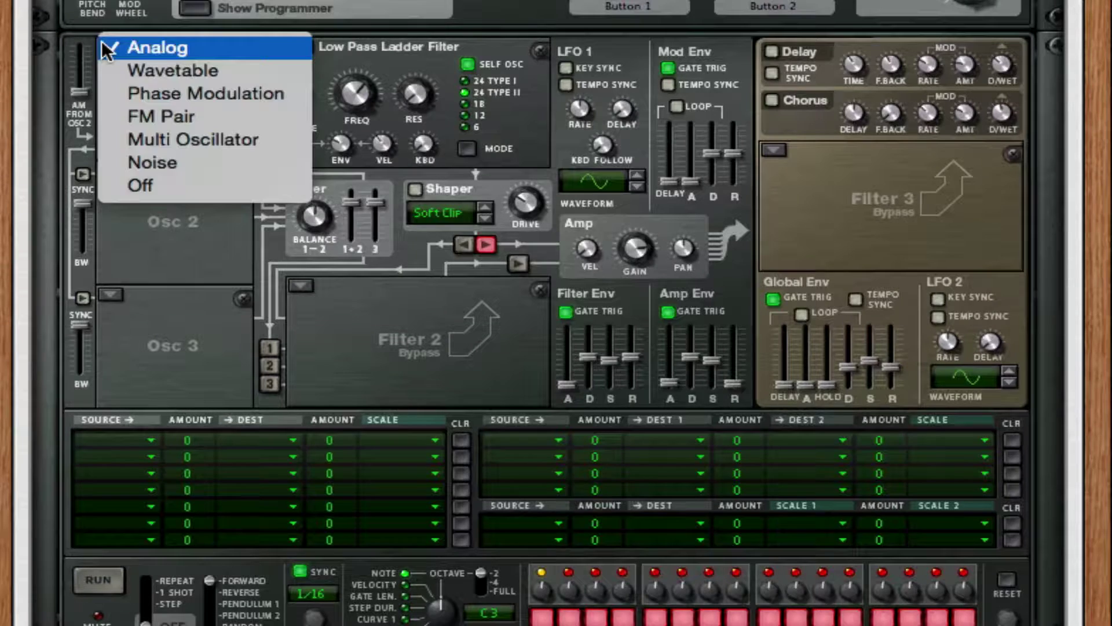
left_click(158, 42)
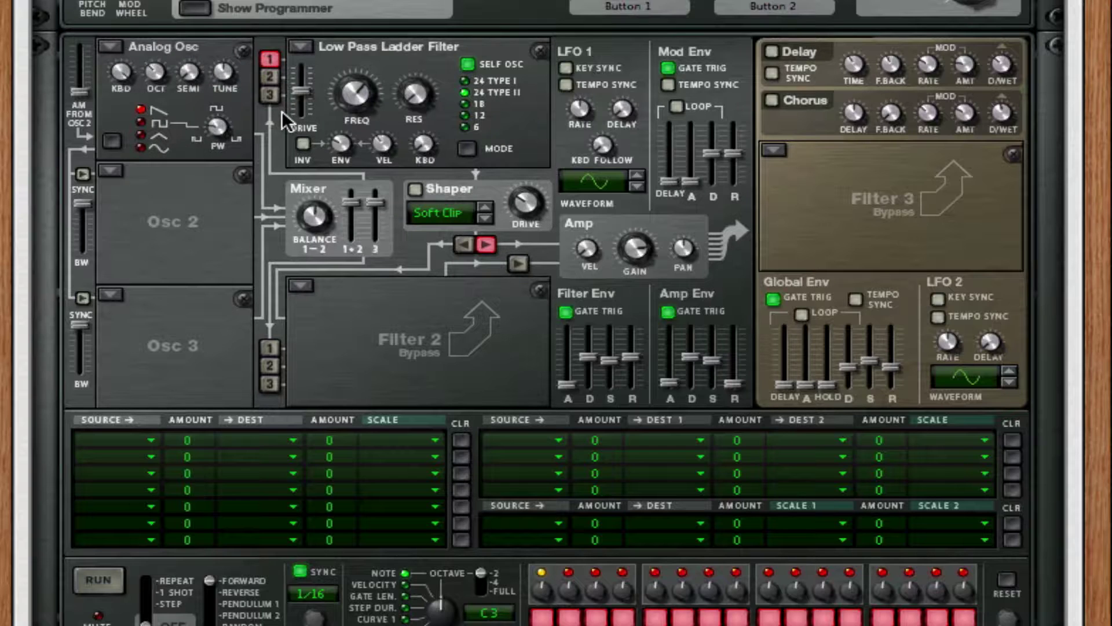
left_click(111, 170)
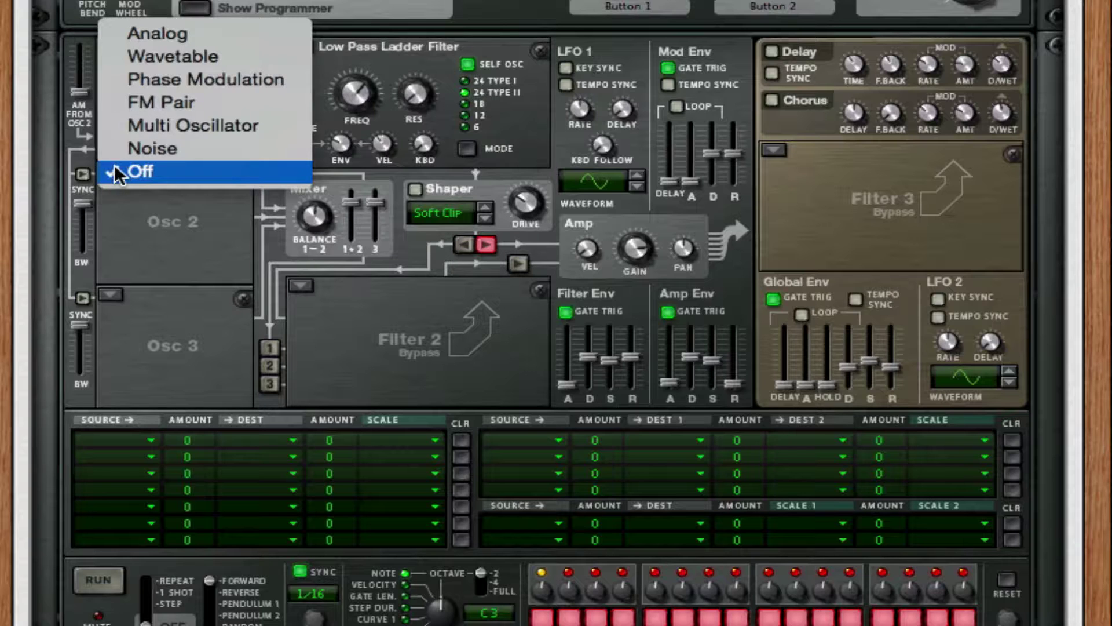
left_click(180, 53)
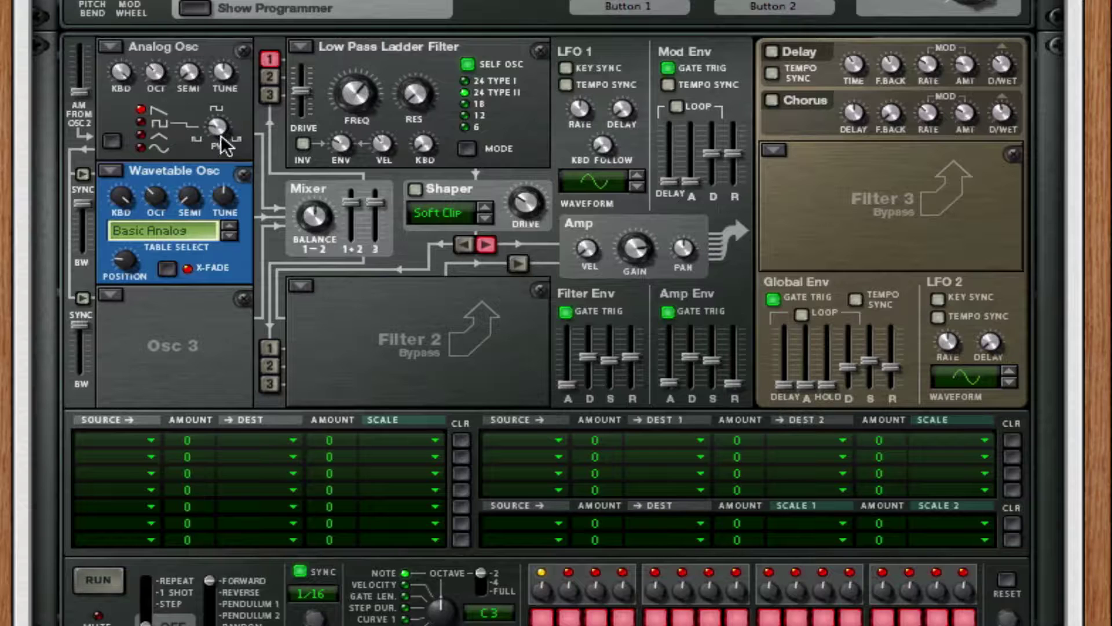
- Change filter 1 to a Formant filter, raise its drive slightly and move its X/Y point to the pad's upper-left corner
left_click(302, 46)
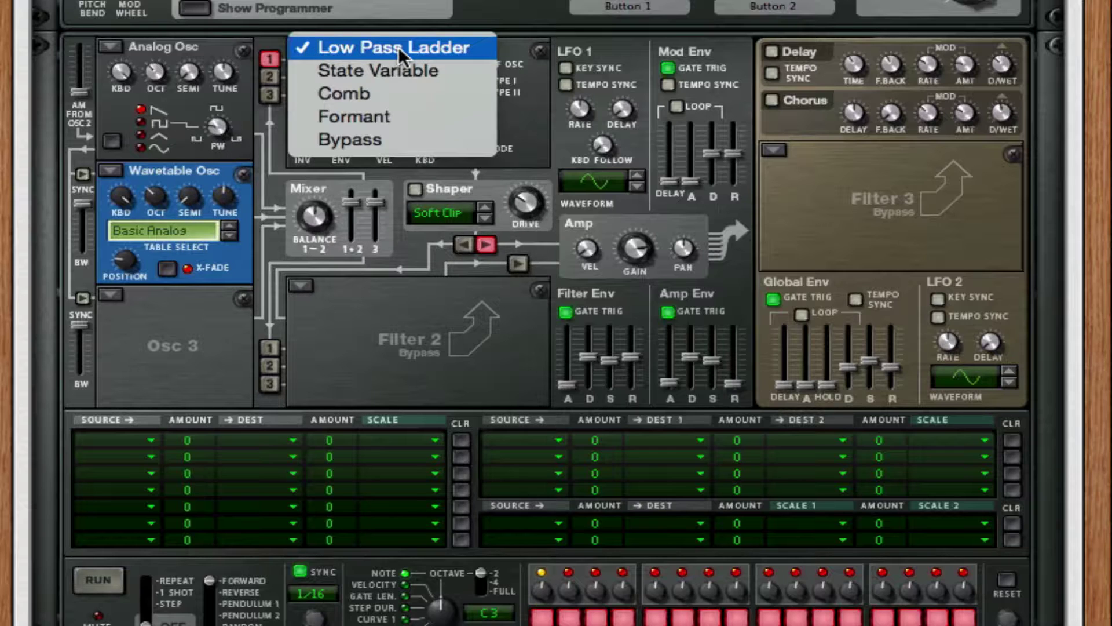
left_click(361, 113)
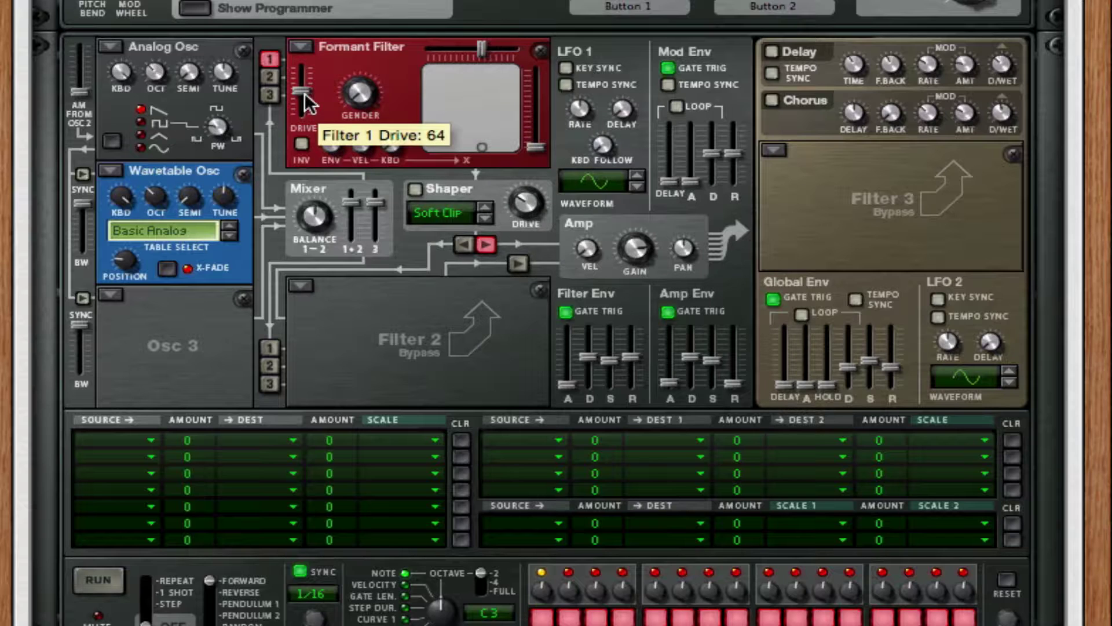
left_click_drag(305, 94, 307, 89)
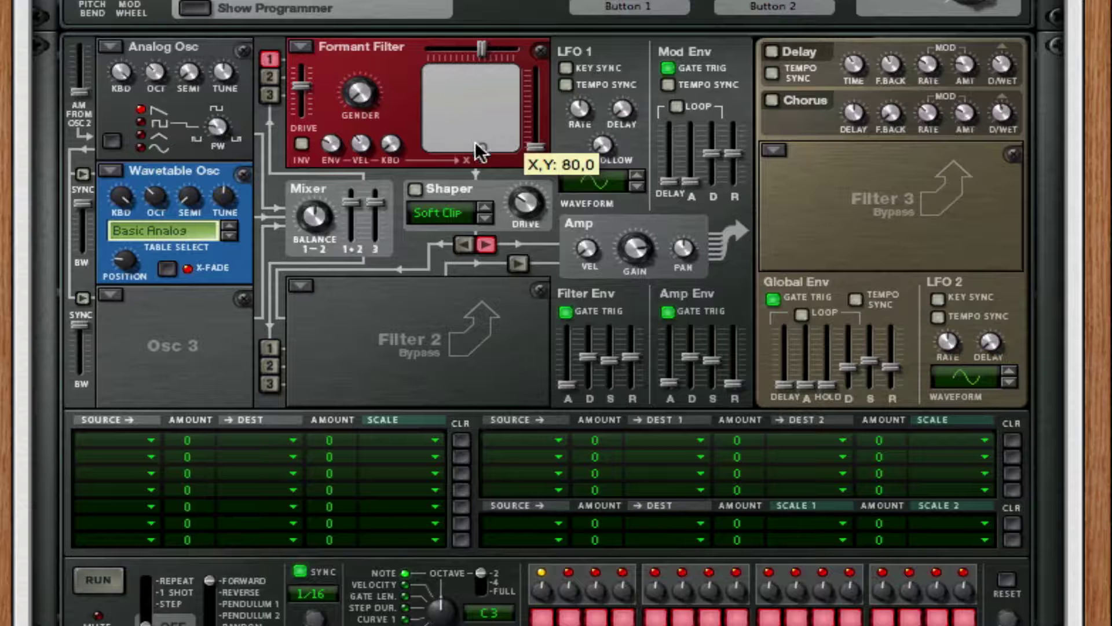
left_click_drag(475, 143, 411, 81)
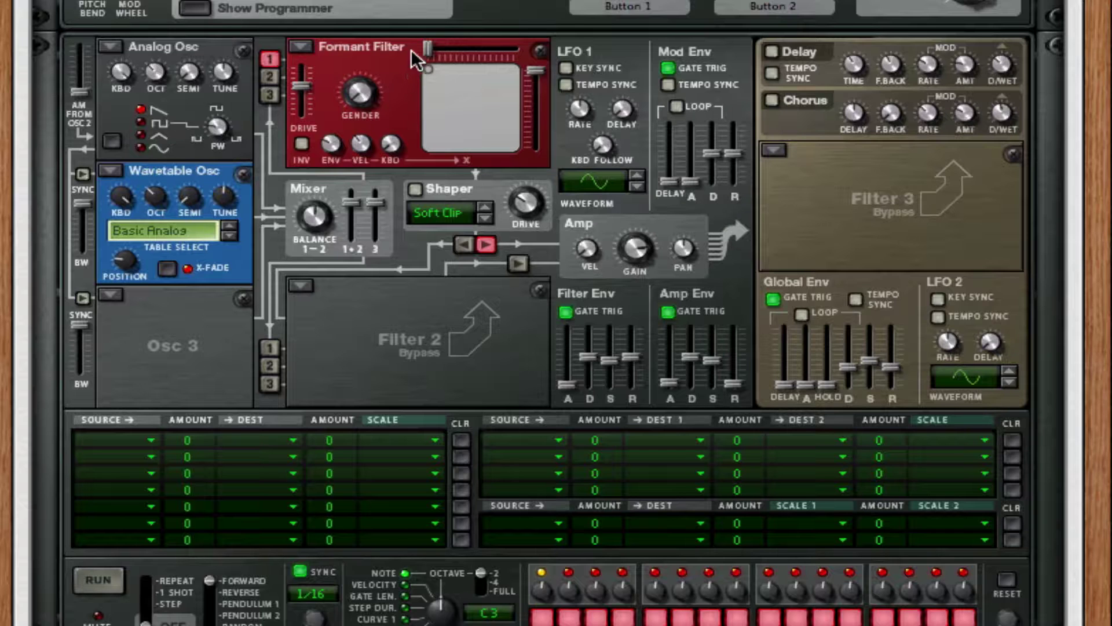
- Lengthen the amp envelope's release slightly
scroll(392, 199, "down", 3)
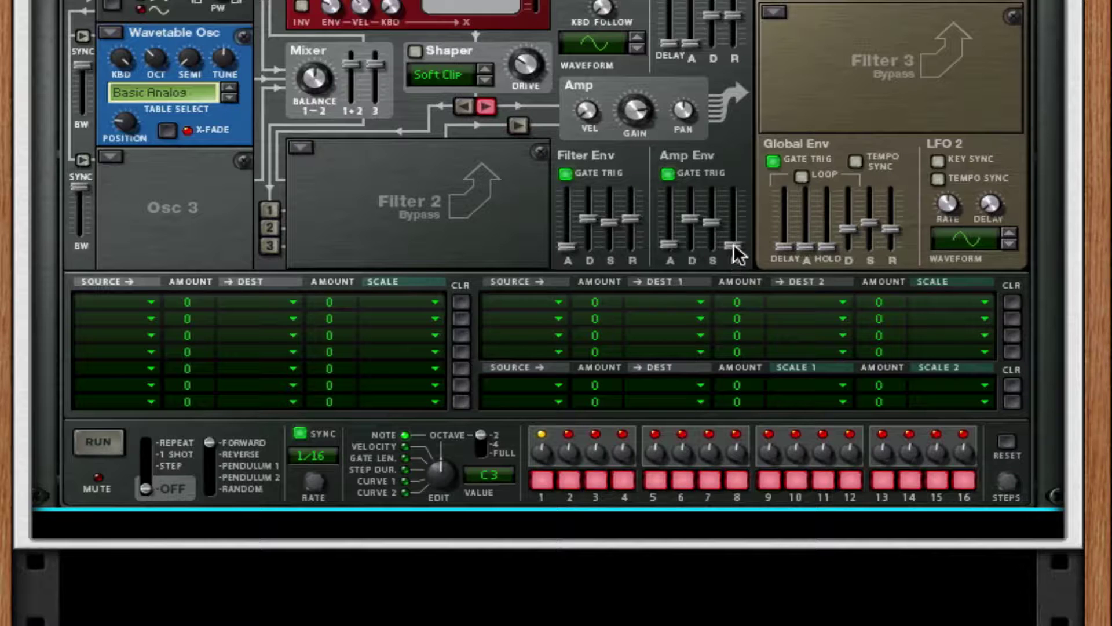
left_click_drag(733, 246, 733, 237)
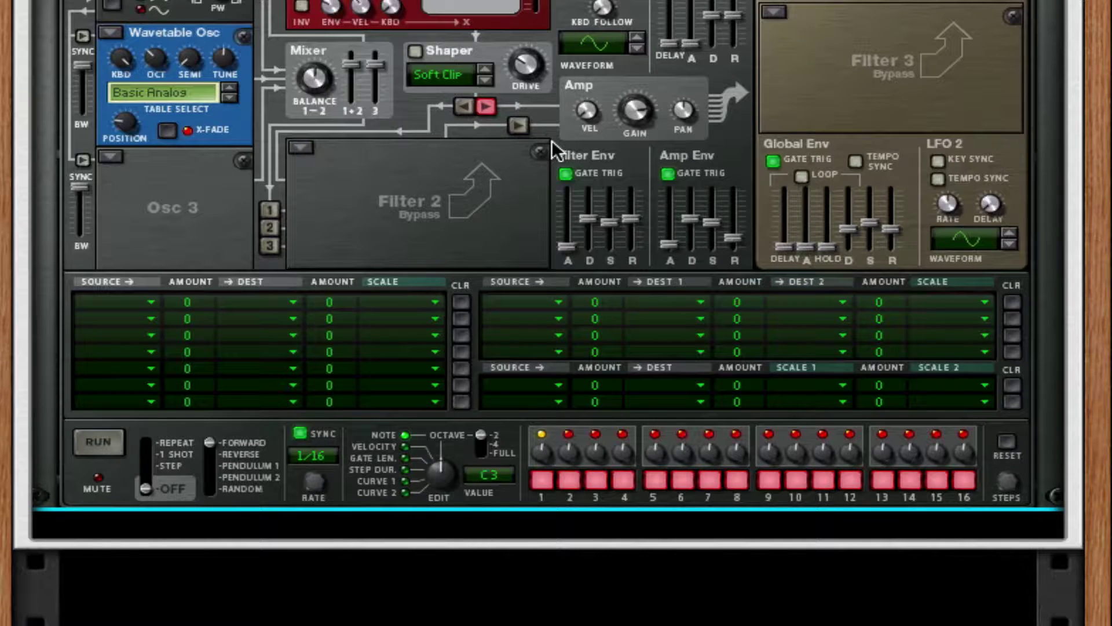
- Enable key sync and tempo sync on LFO 1, adjust its rate and switch its waveform to triangle
scroll(479, 206, "up", 3)
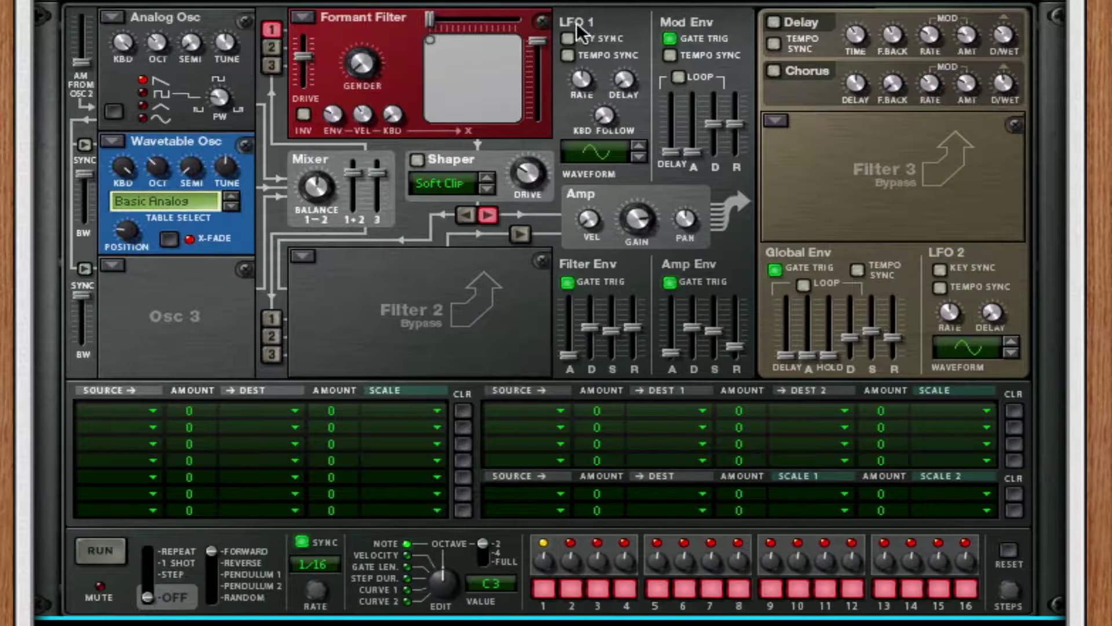
left_click(571, 36)
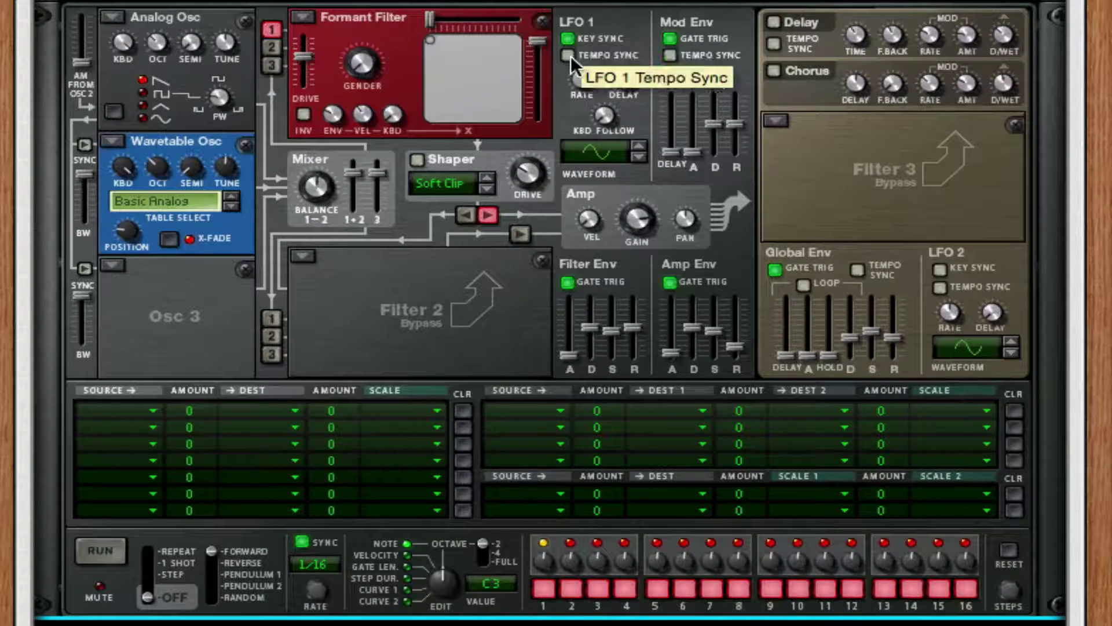
left_click(571, 55)
left_click_drag(584, 90, 595, 6)
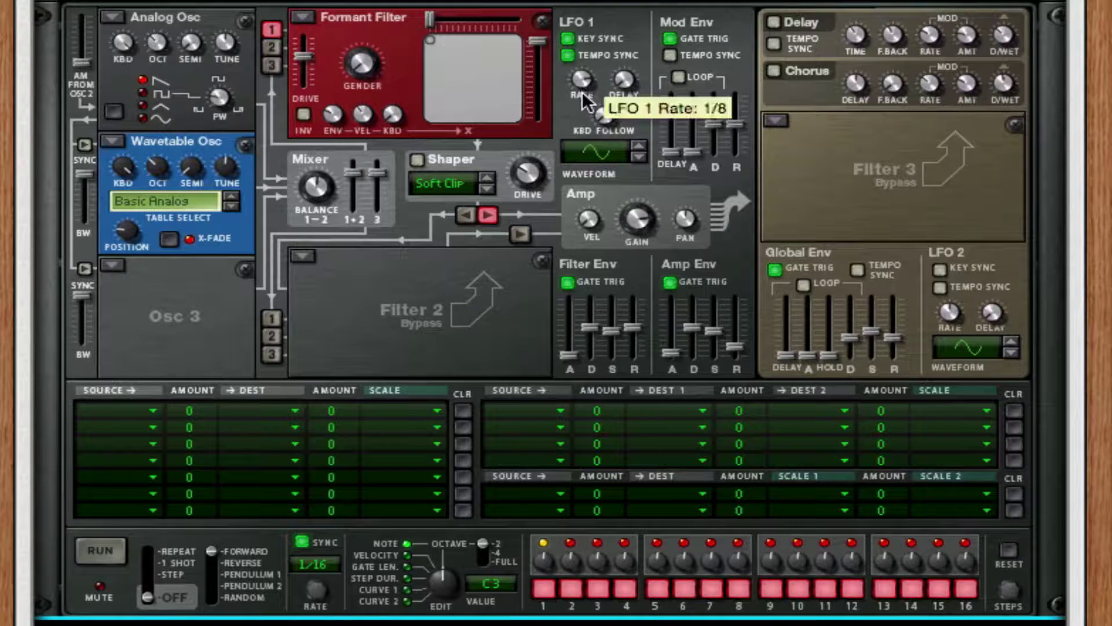
left_click(637, 145)
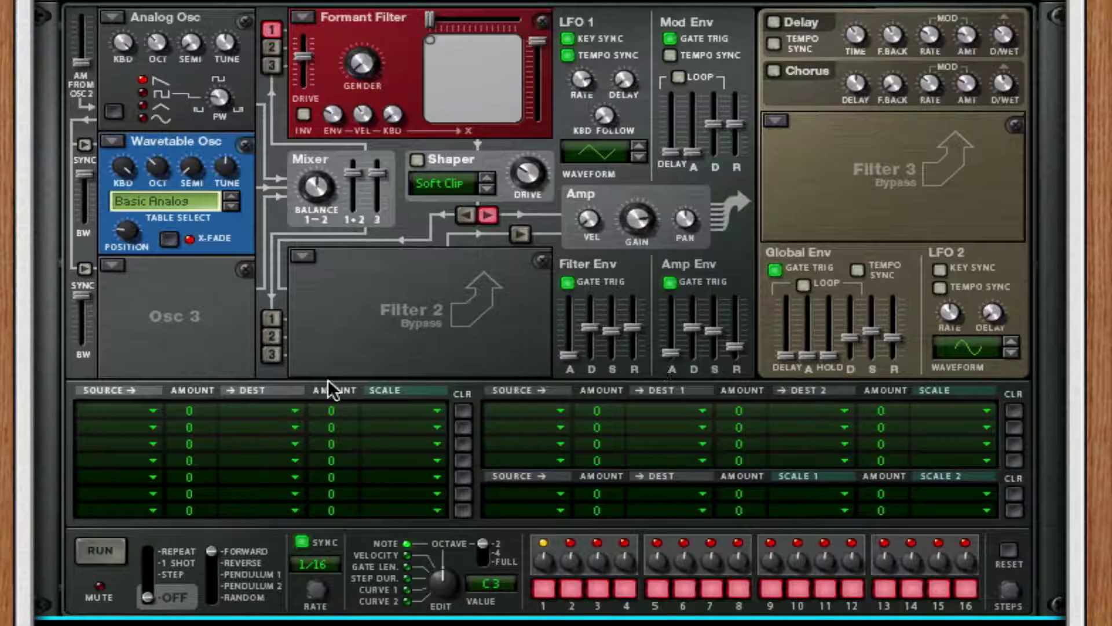
- Route Osc 2 to Osc 1 Frequency (FM) in the first modulation row with an amount of about 33
scroll(224, 333, "down", 3)
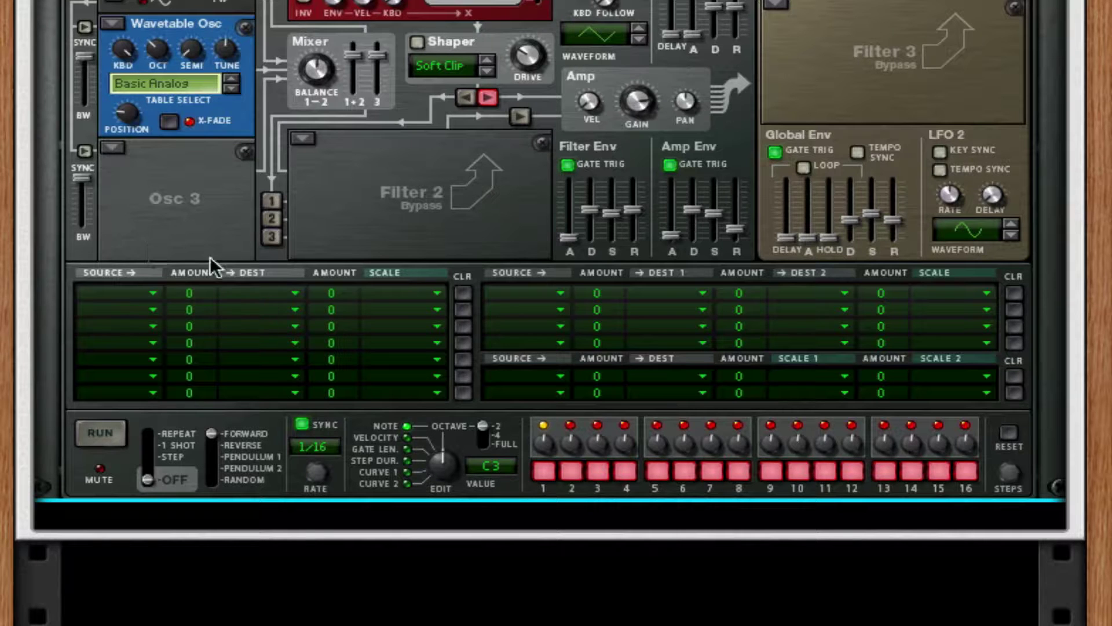
left_click(130, 294)
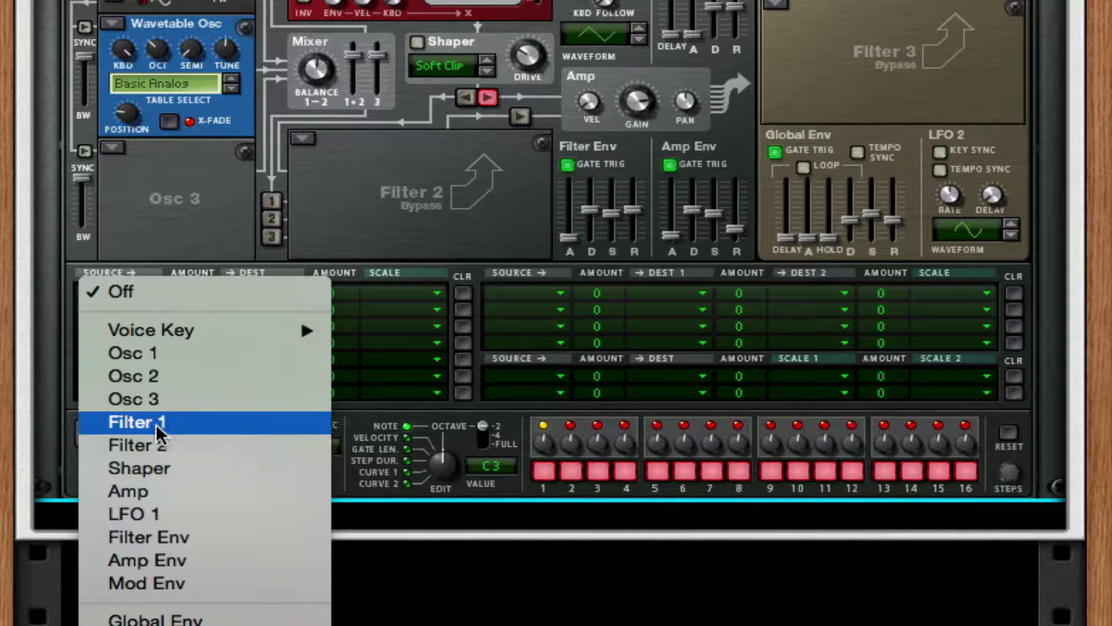
left_click(166, 377)
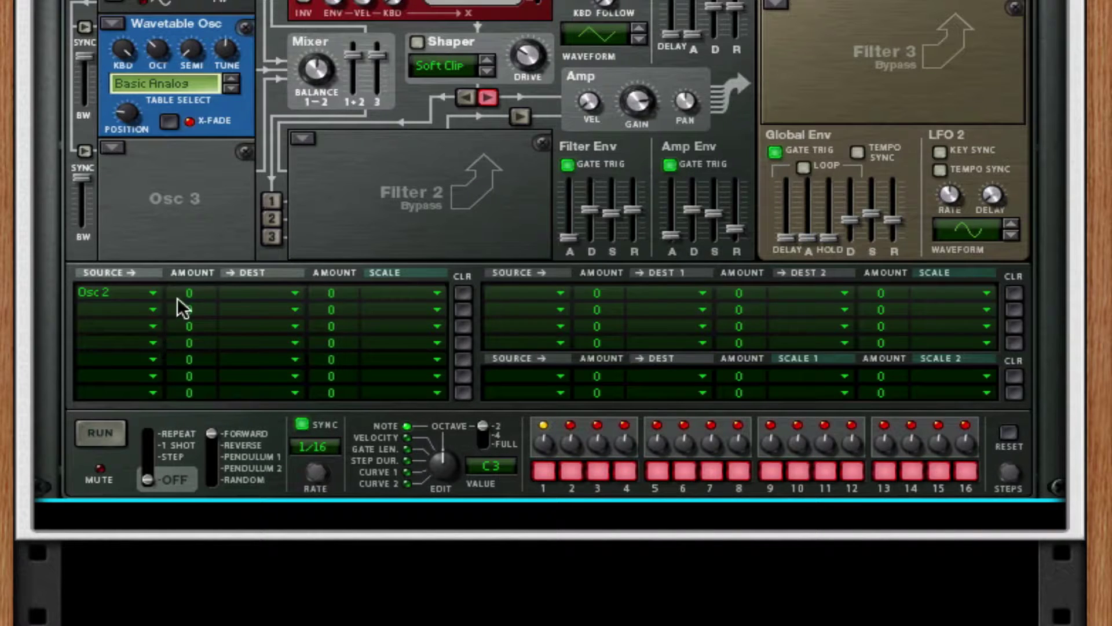
left_click_drag(177, 297, 193, 234)
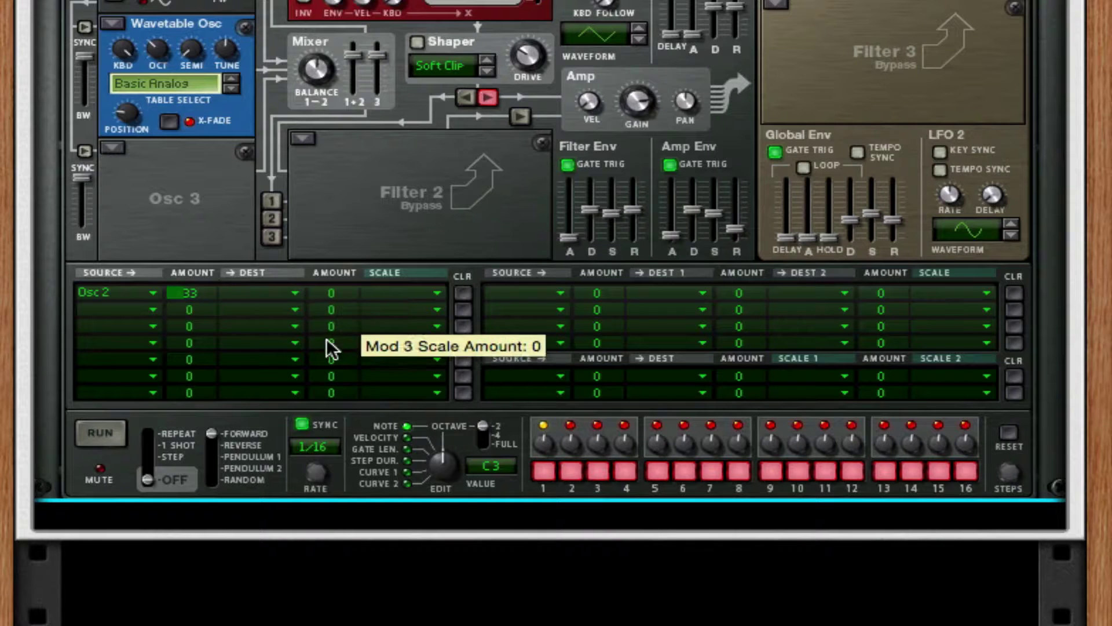
left_click(240, 296)
mouse_move(441, 331)
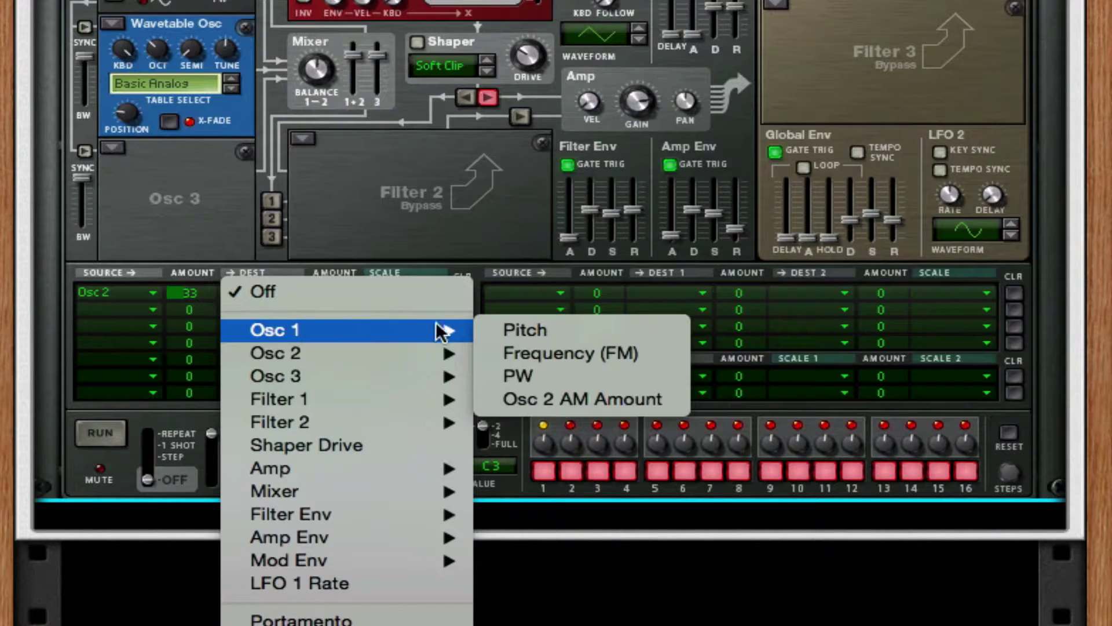
left_click(511, 354)
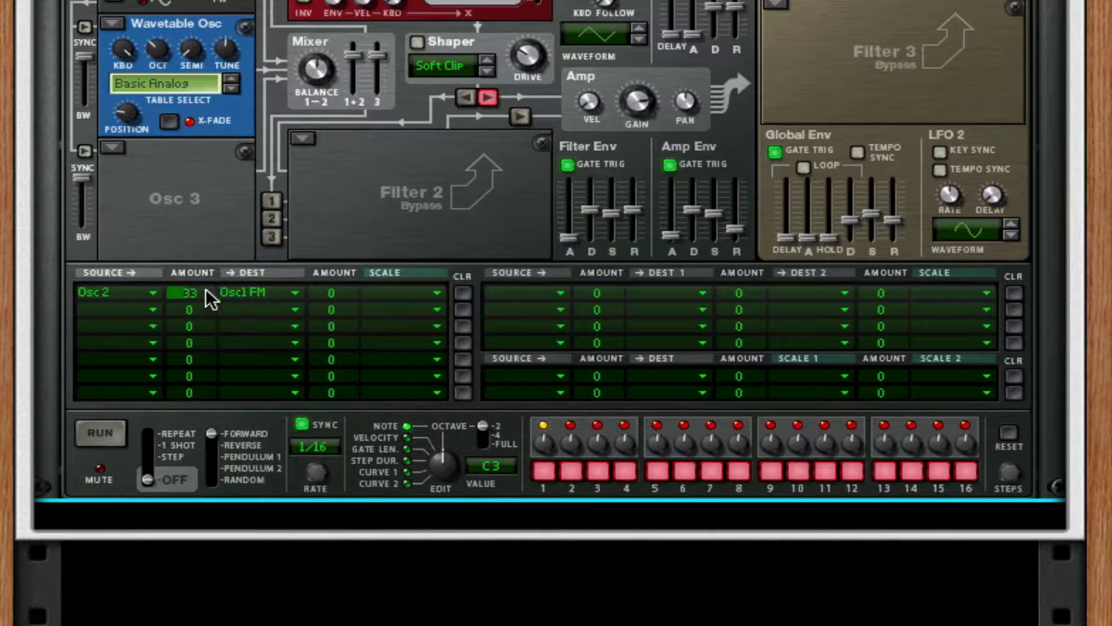
left_click_drag(206, 287, 206, 286)
- Route Osc 2 to LFO 1 Rate in the second modulation row with an amount of 82
left_click(106, 303)
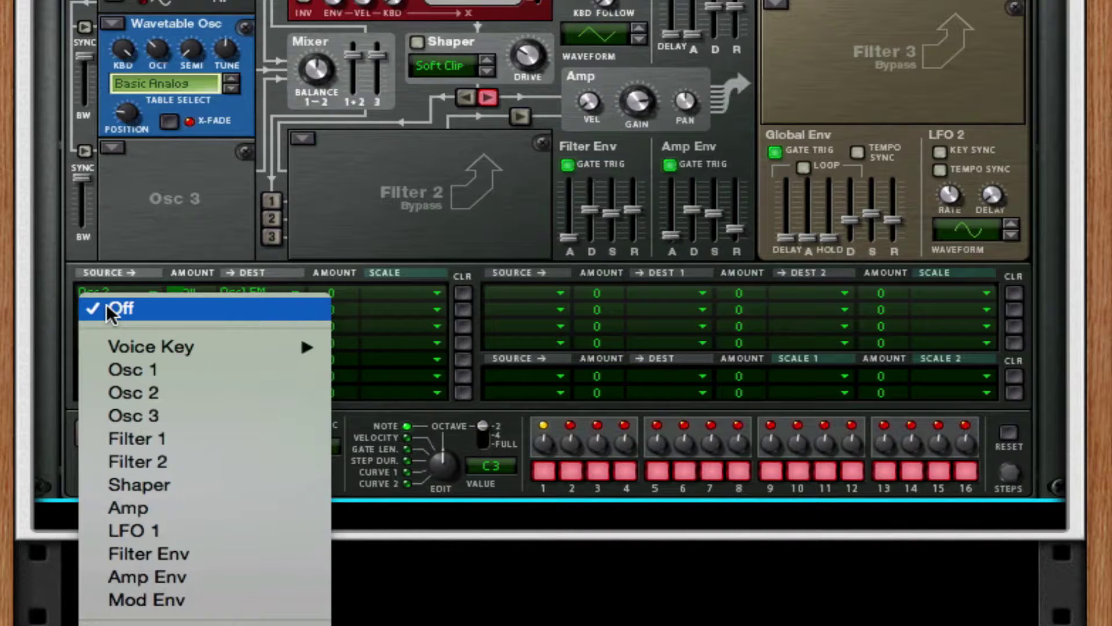
left_click(92, 300)
left_click(112, 311)
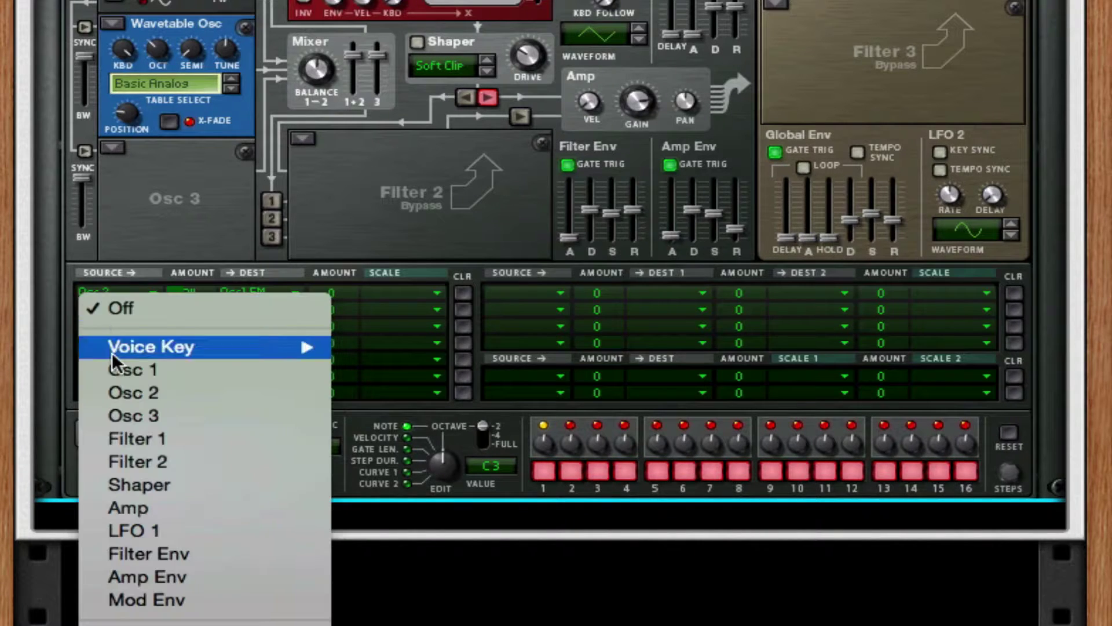
left_click(118, 392)
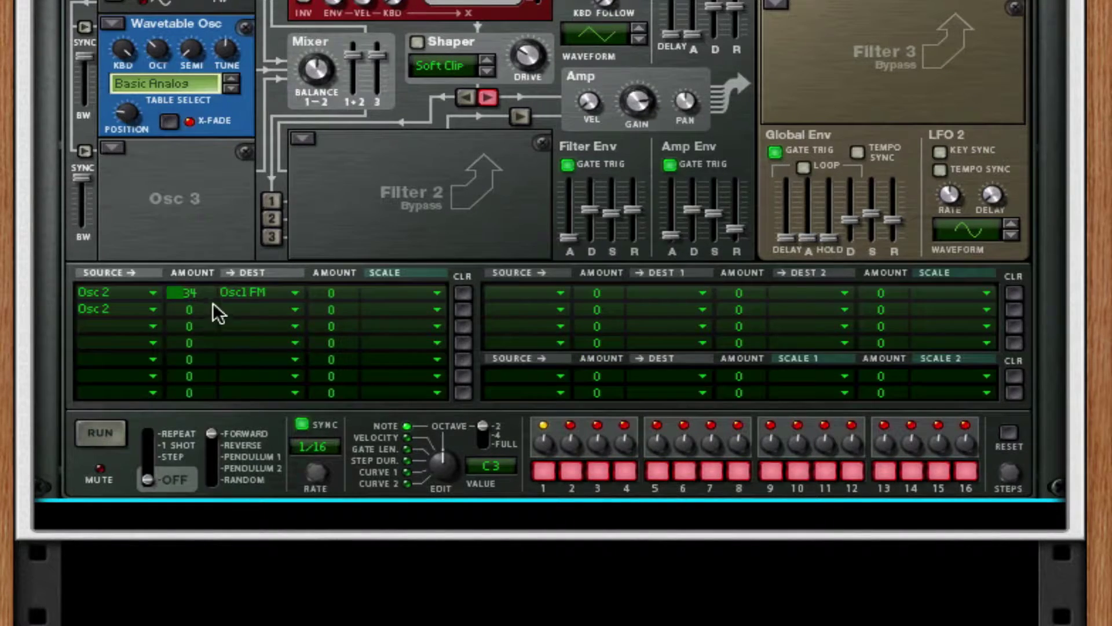
left_click_drag(200, 316, 211, 171)
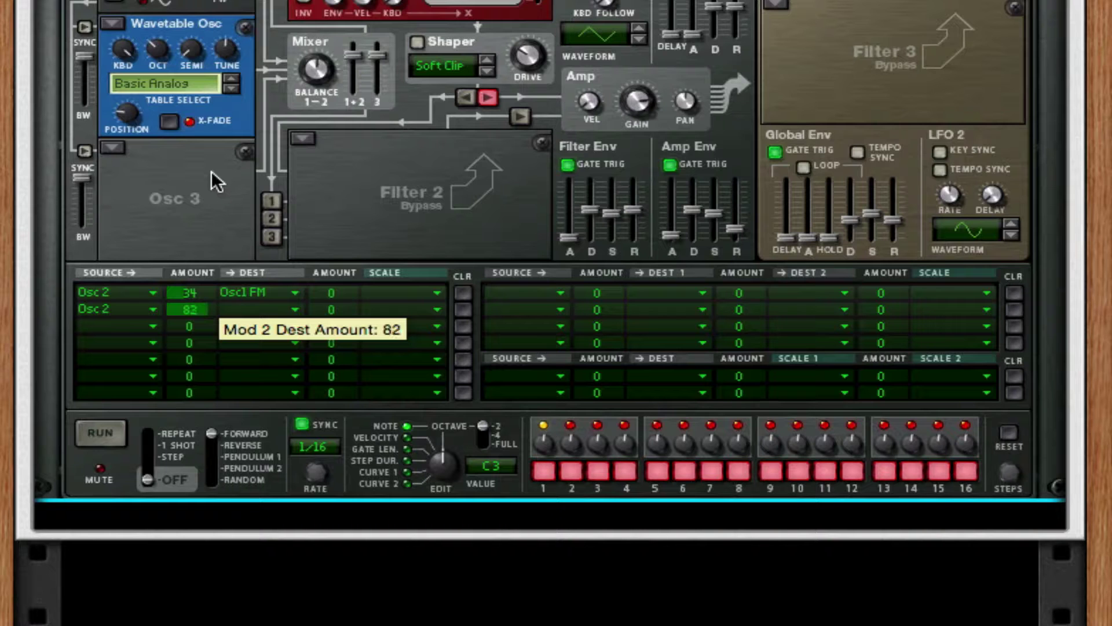
left_click(231, 309)
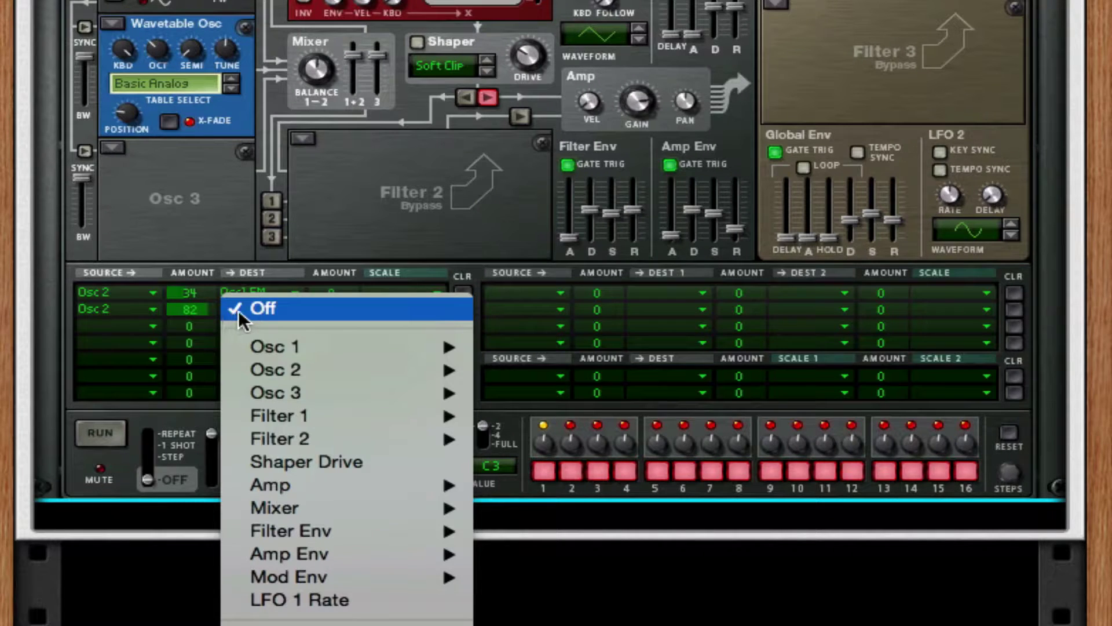
left_click(346, 602)
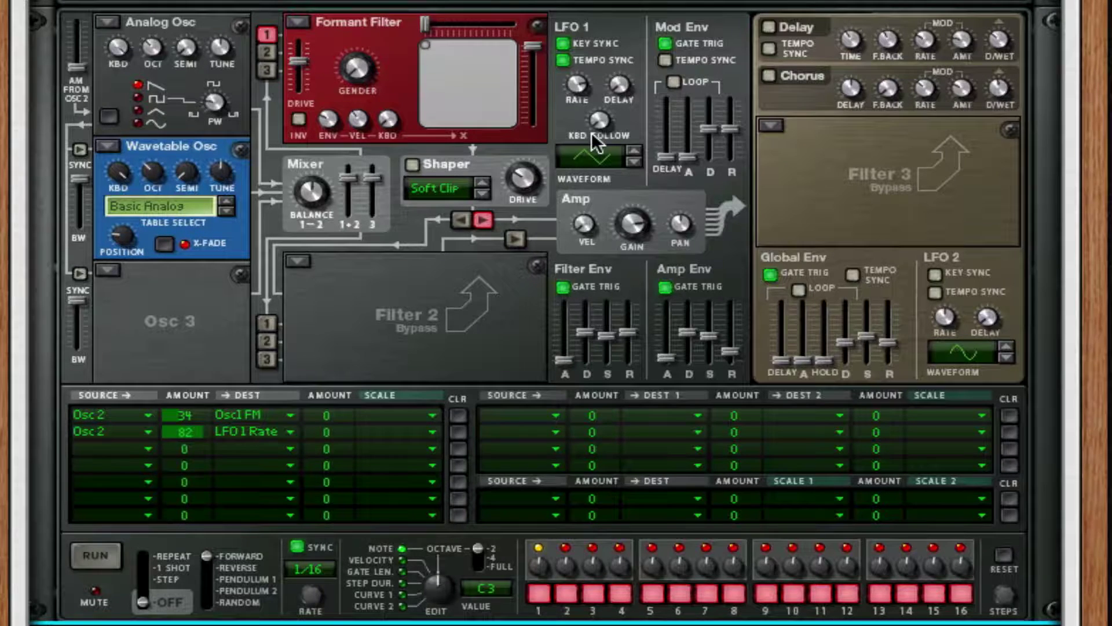
- Route LFO 1 to Filter 1 Frequency (FM) in the third modulation row with an amount of 100
mouse_move(597, 141)
left_click(123, 442)
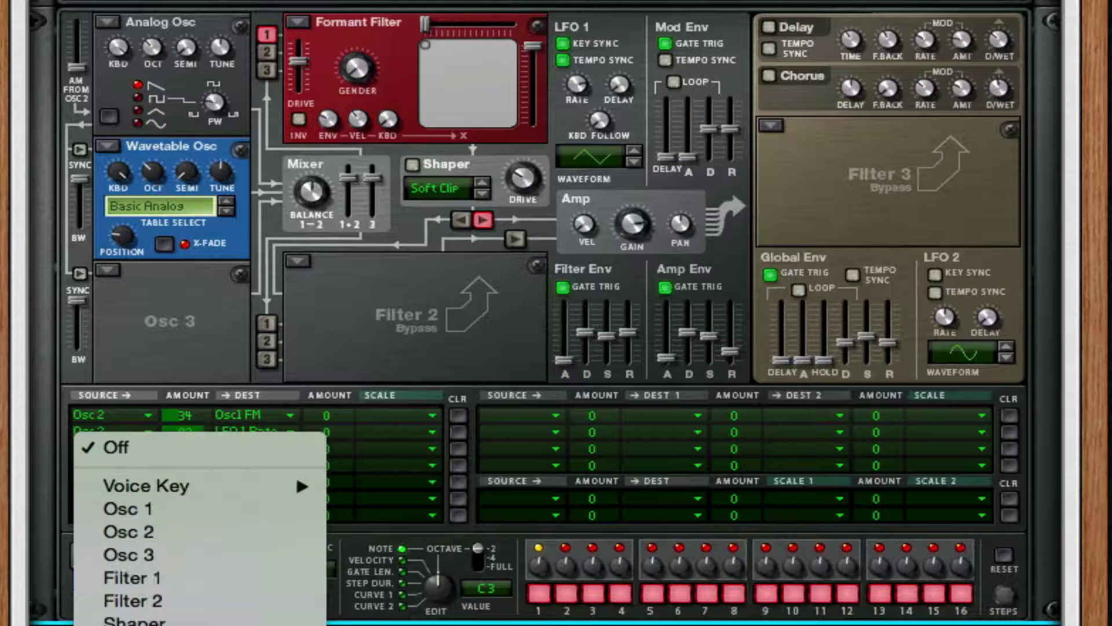
left_click(134, 466)
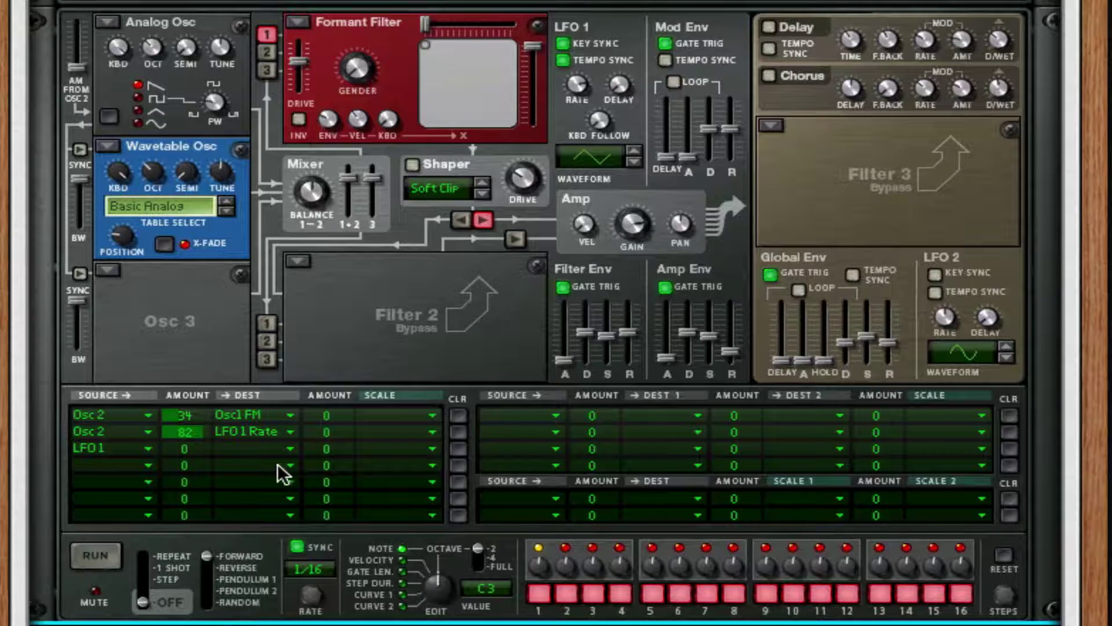
left_click_drag(185, 448, 196, 415)
left_click(273, 447)
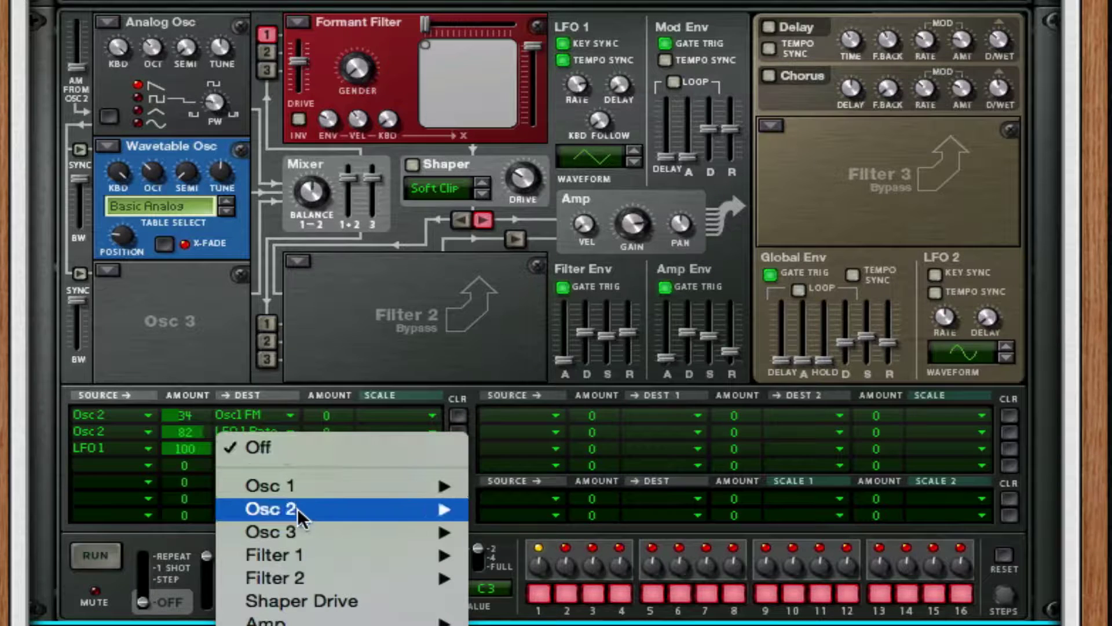
mouse_move(306, 556)
left_click(547, 602)
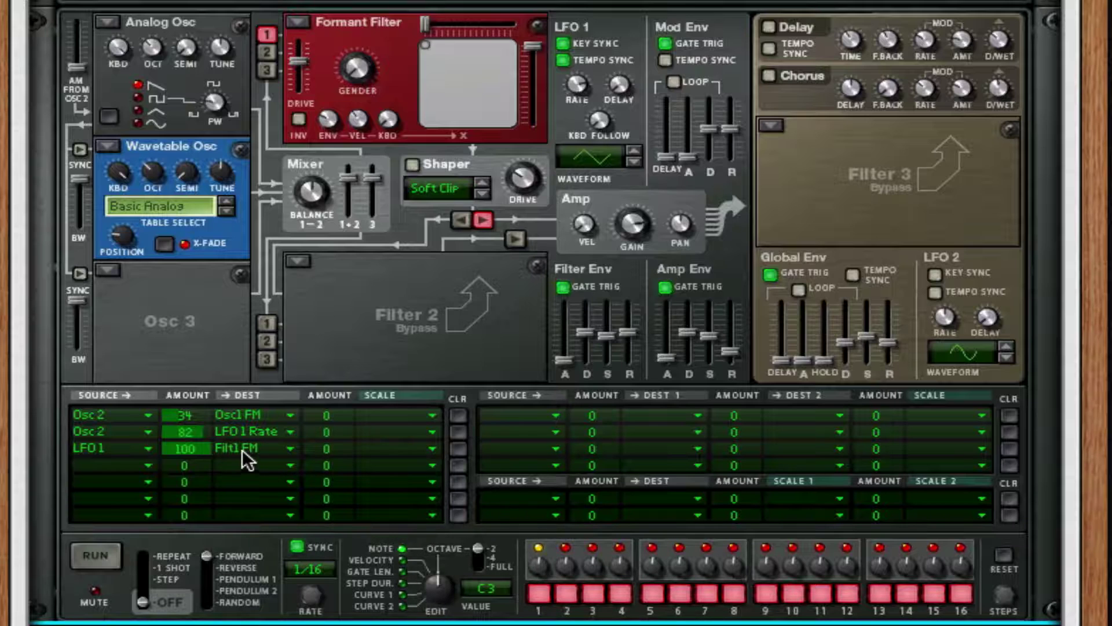
- Route Rotary 1 to Filter 1 X in the fourth modulation row with an amount of 100
left_click(130, 467)
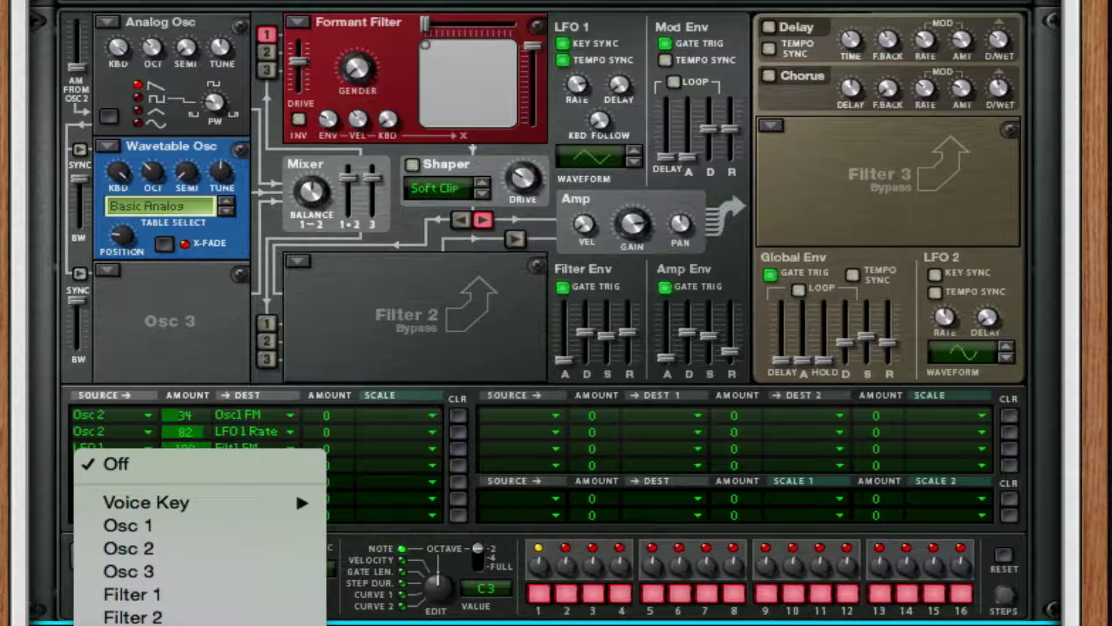
left_click(144, 622)
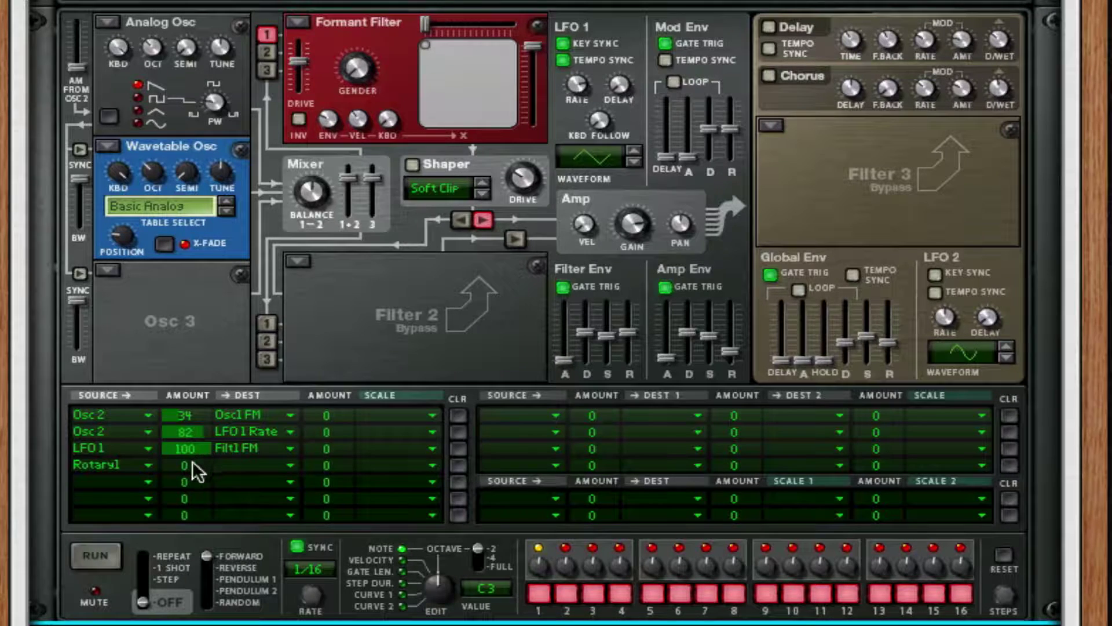
left_click_drag(193, 466, 193, 429)
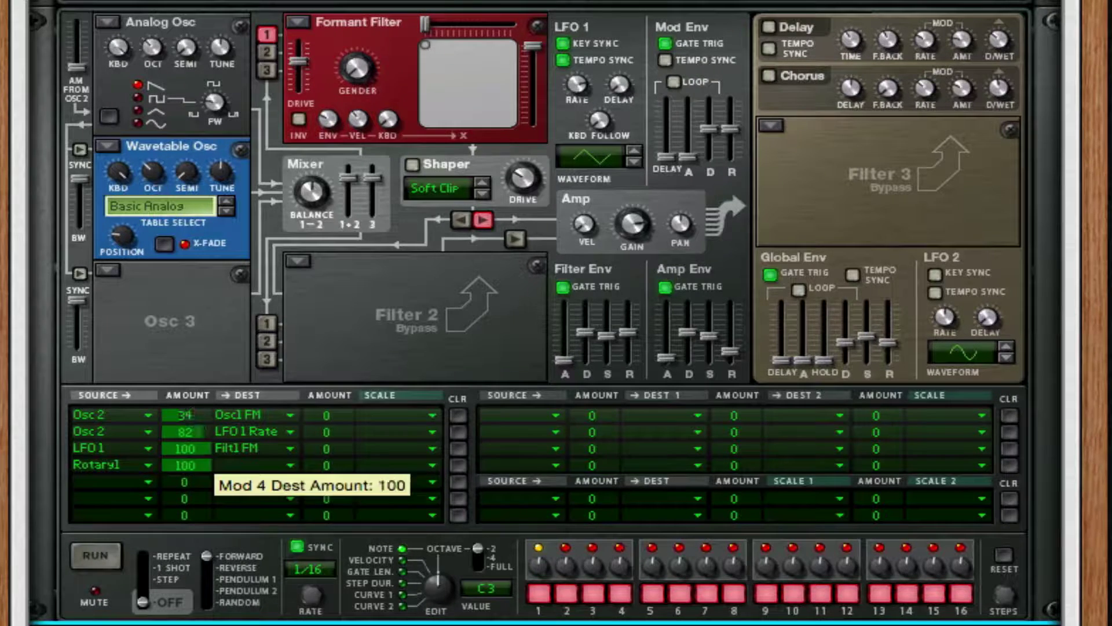
left_click(234, 468)
mouse_move(364, 571)
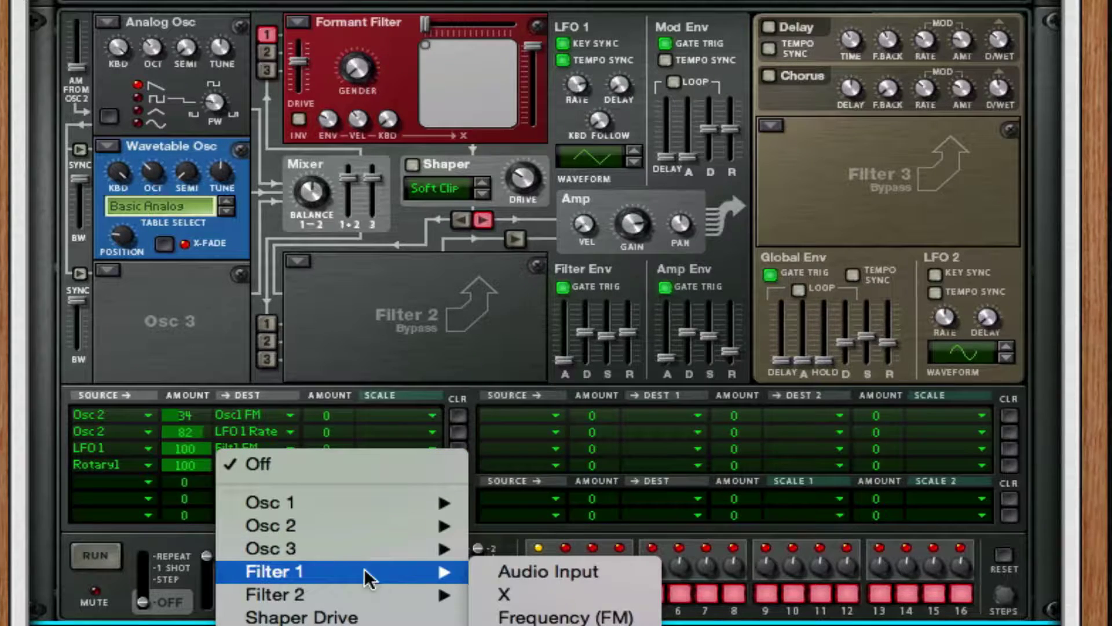
left_click(602, 597)
- Open the Combinator's programmer and map its Rotary 1 to Thor 1's Rotary 1
scroll(481, 378, "up", 10)
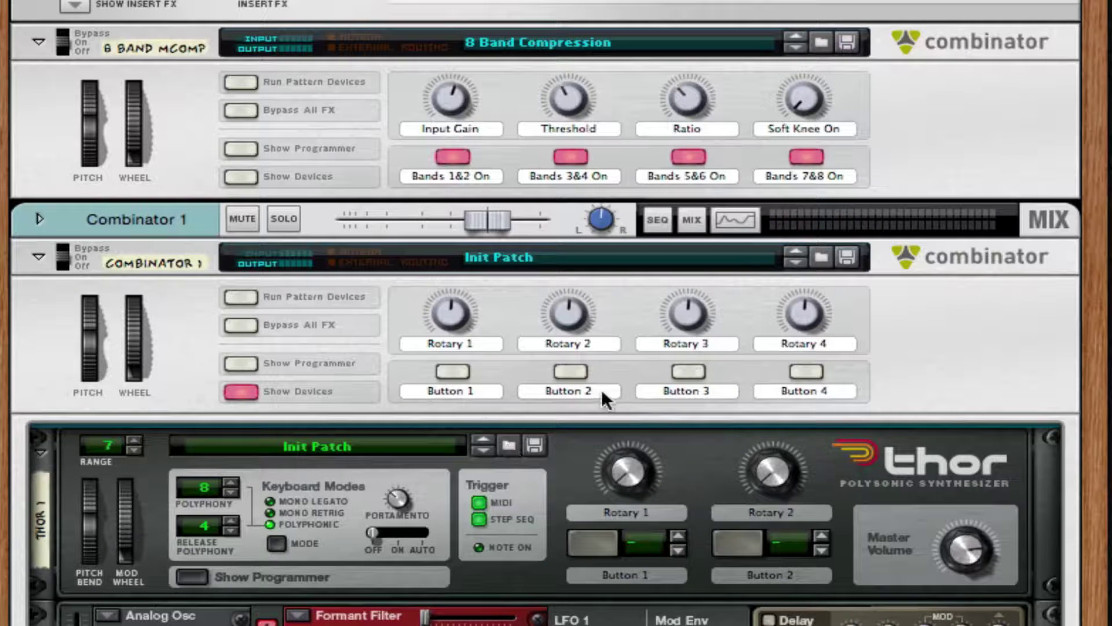
left_click(238, 362)
scroll(259, 104, "up", 2)
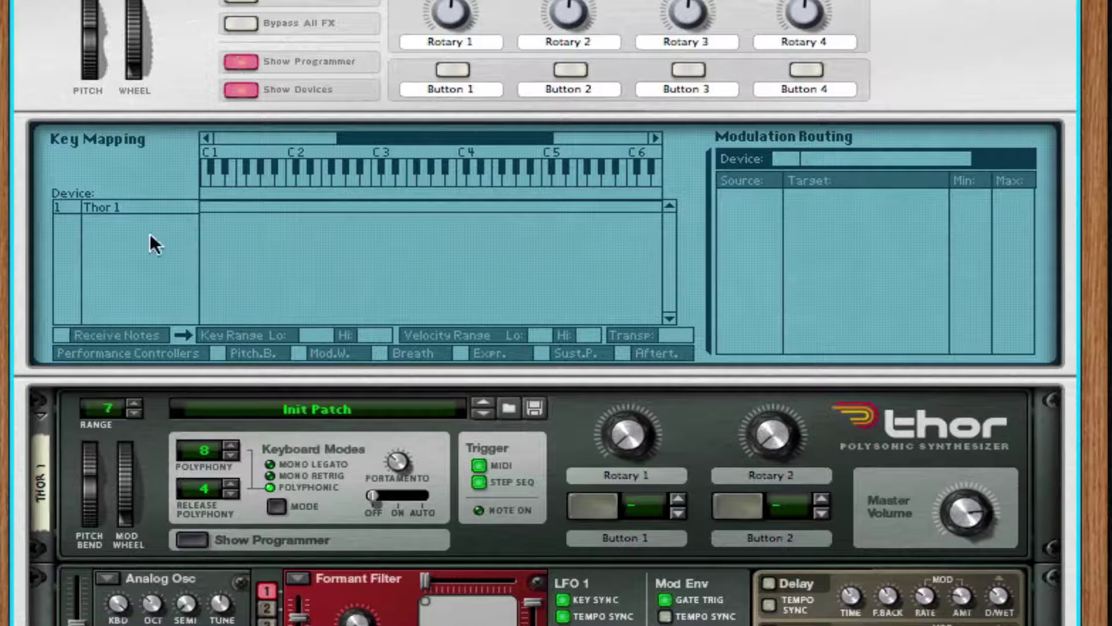
left_click(134, 207)
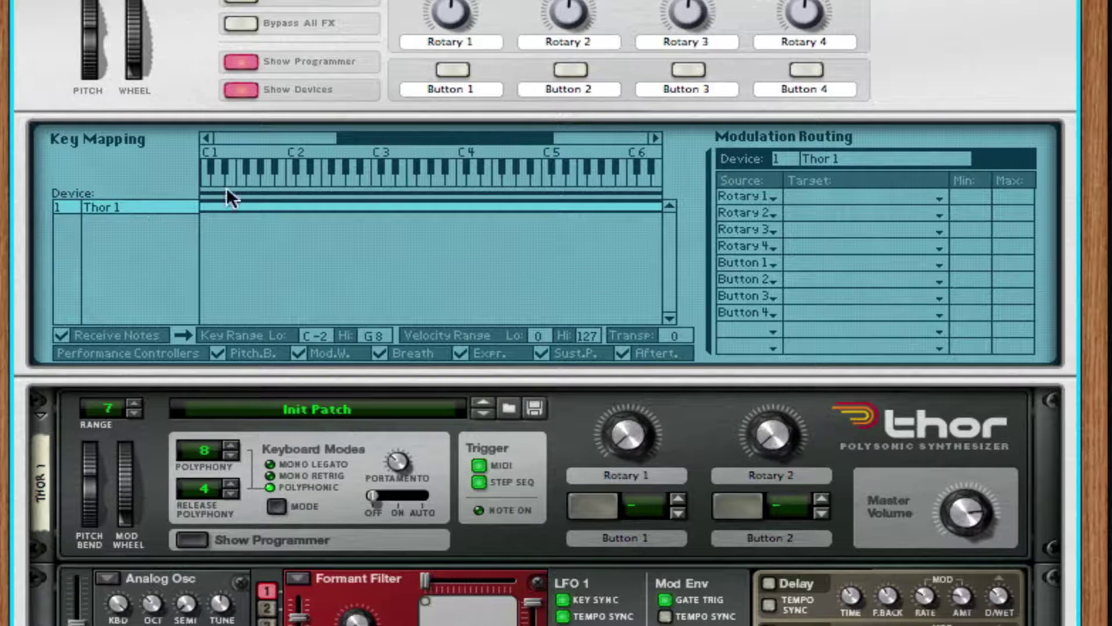
left_click(802, 201)
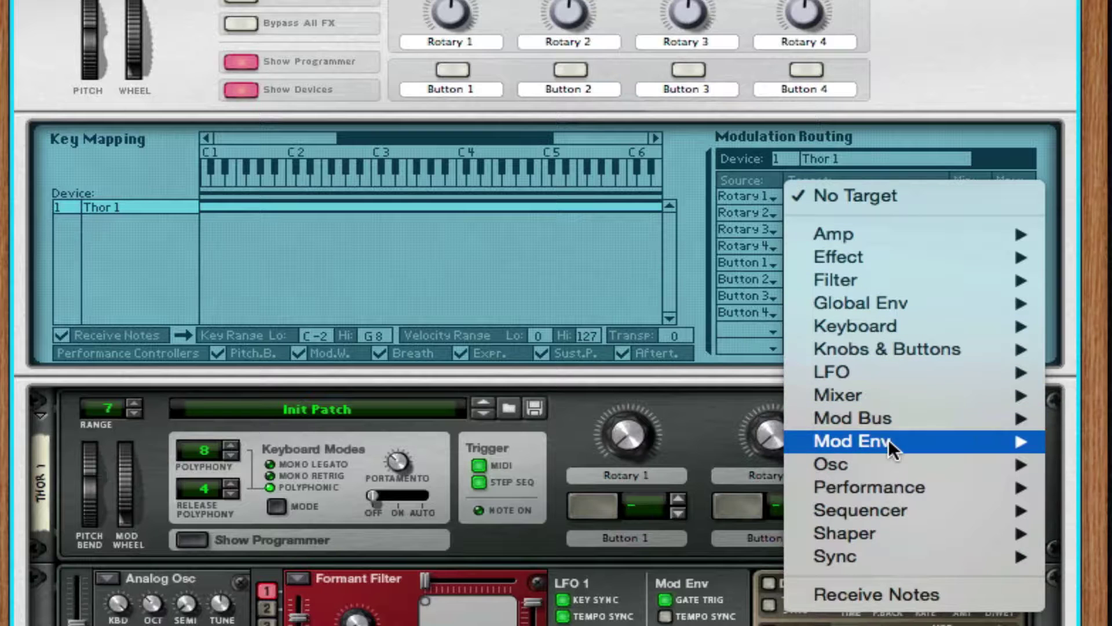
mouse_move(893, 454)
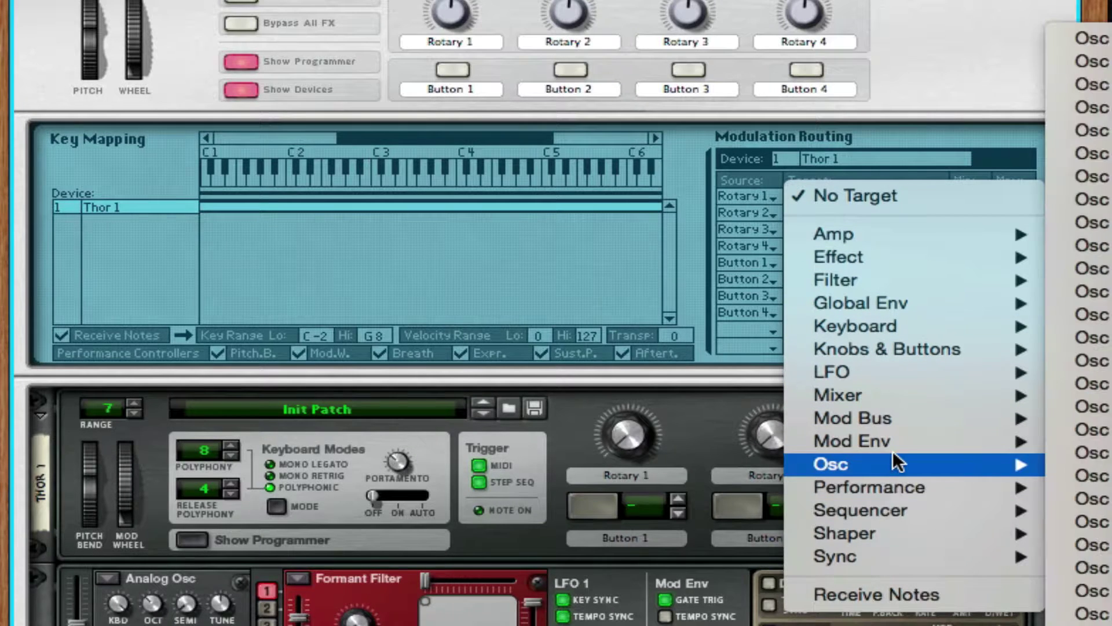
mouse_move(896, 423)
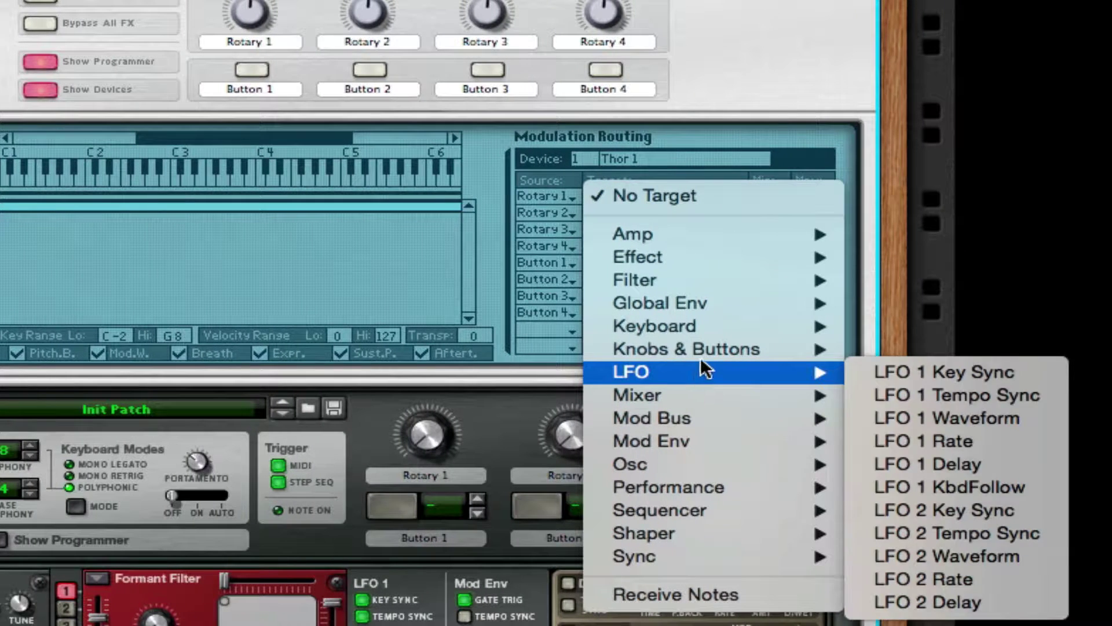
mouse_move(904, 350)
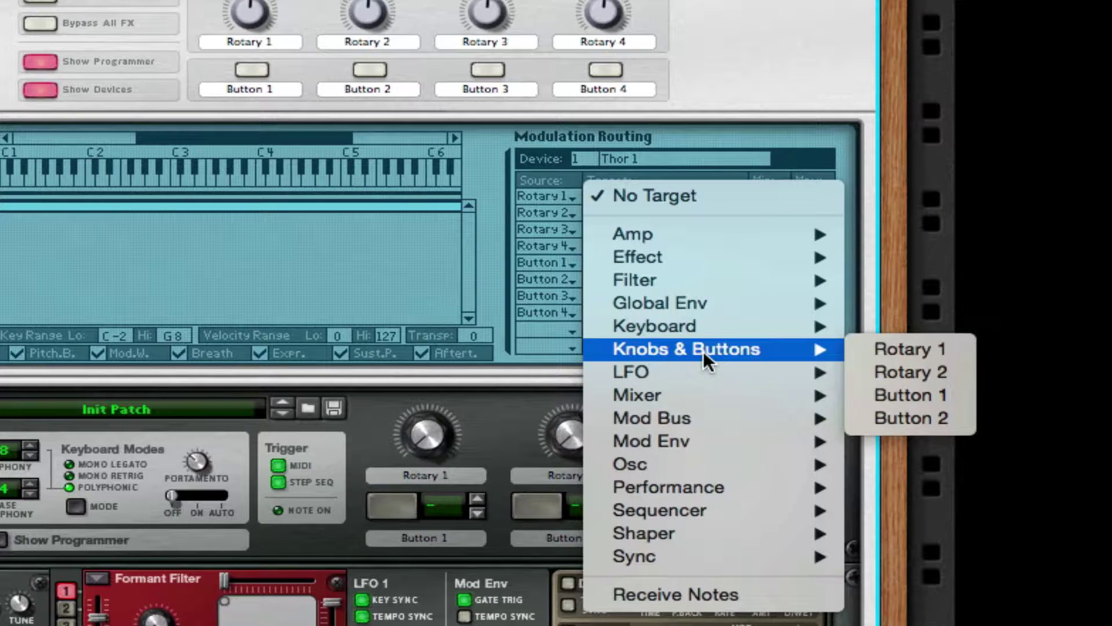
left_click(867, 348)
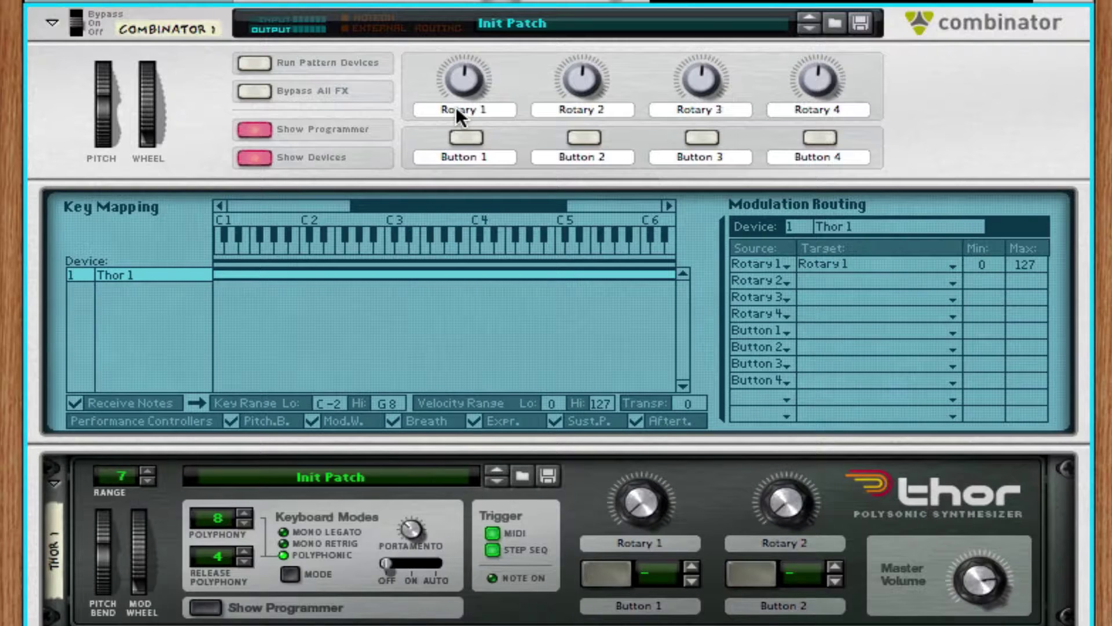
- Rename the Combinator's Rotary 1 knob to "x" and turn it up
double_click(456, 108)
type("x")
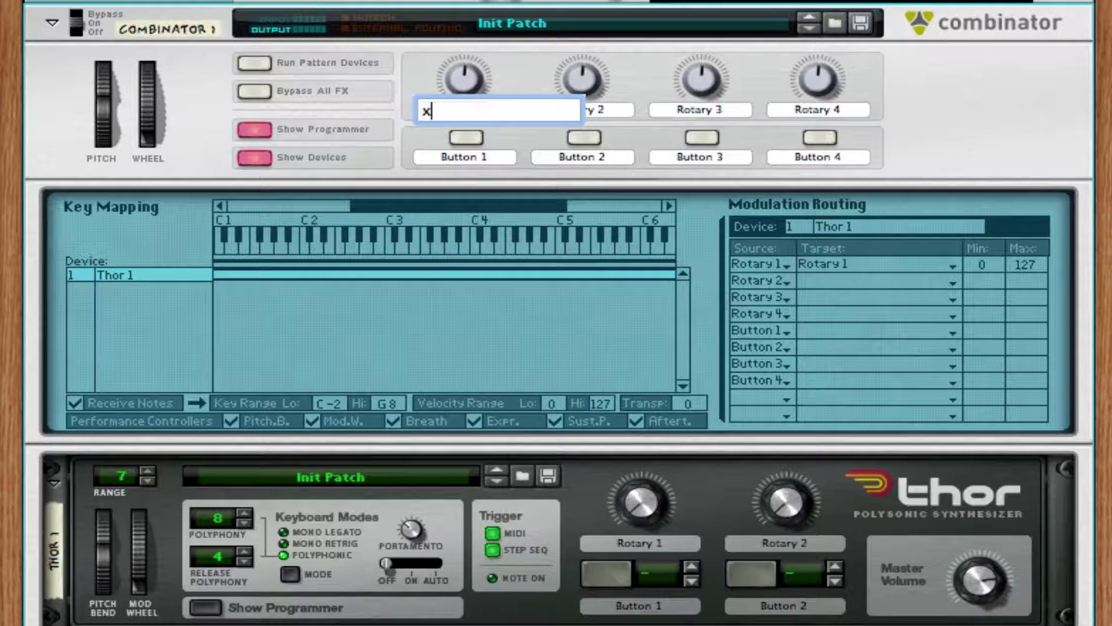
key("Return")
left_click_drag(468, 59, 498, 75)
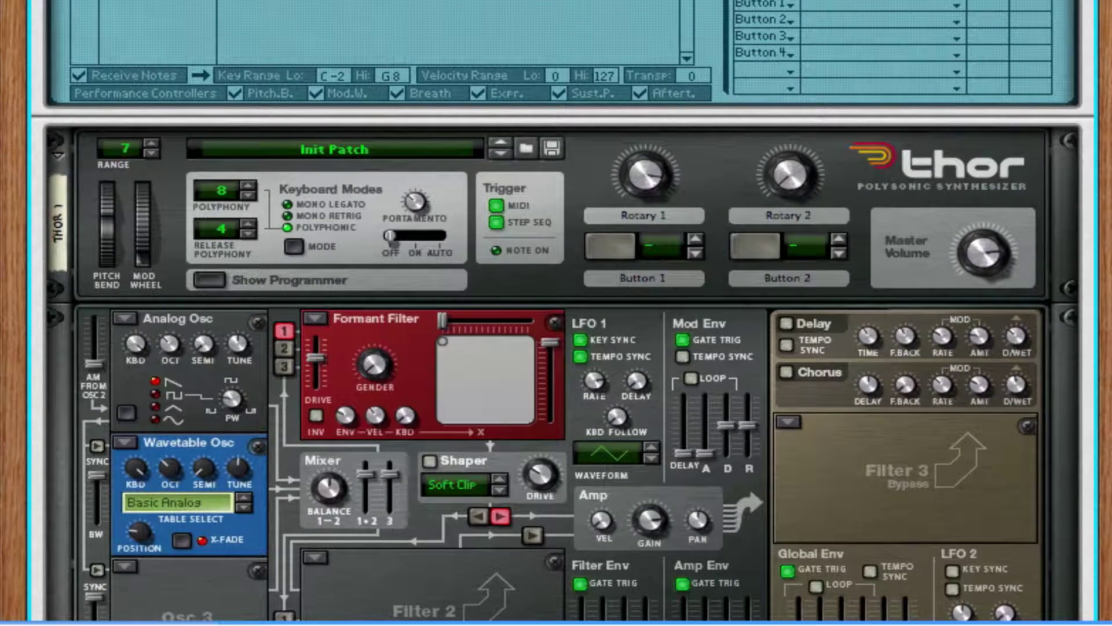
- Collapse Thor's programmer and add a Pulveriser Demolition effect after it with Squash at 27%
scroll(556, 269, "down", 1)
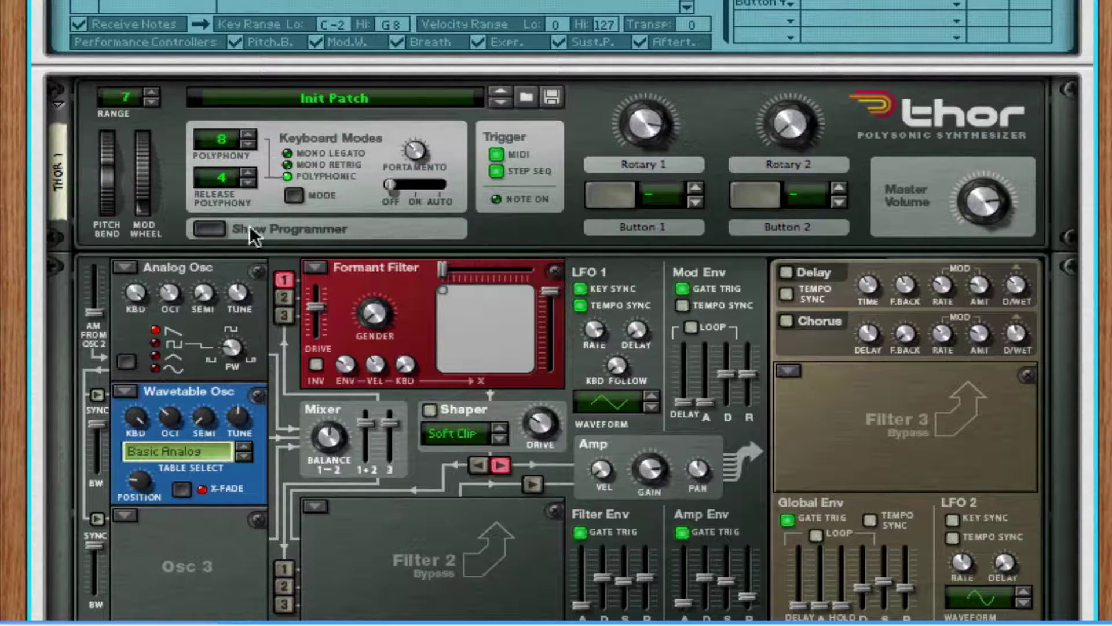
left_click(221, 228)
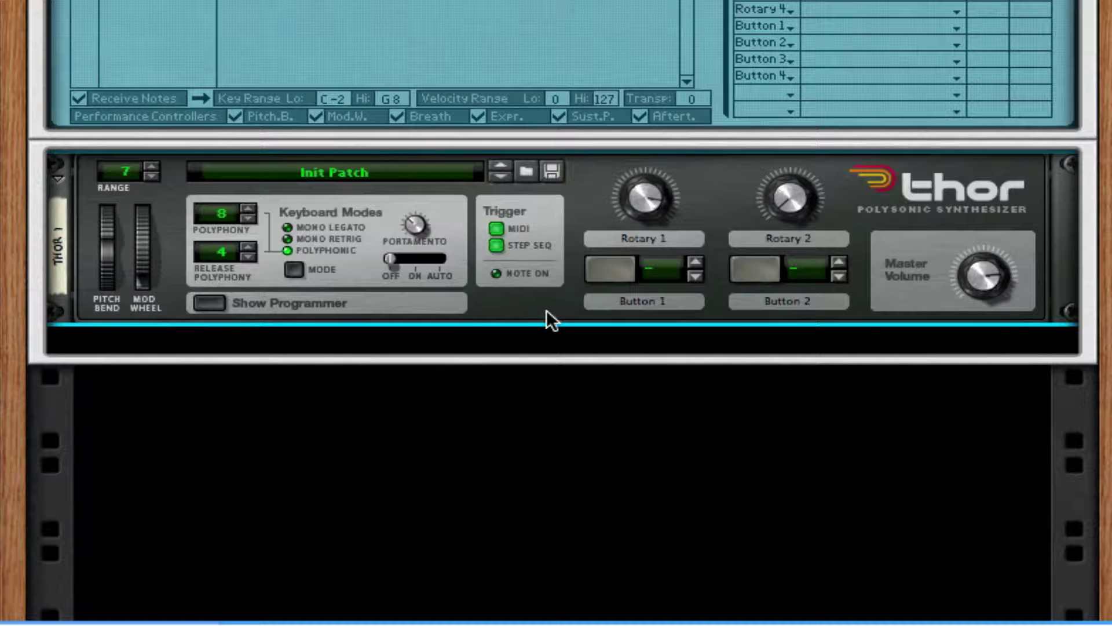
right_click(579, 327)
mouse_move(869, 442)
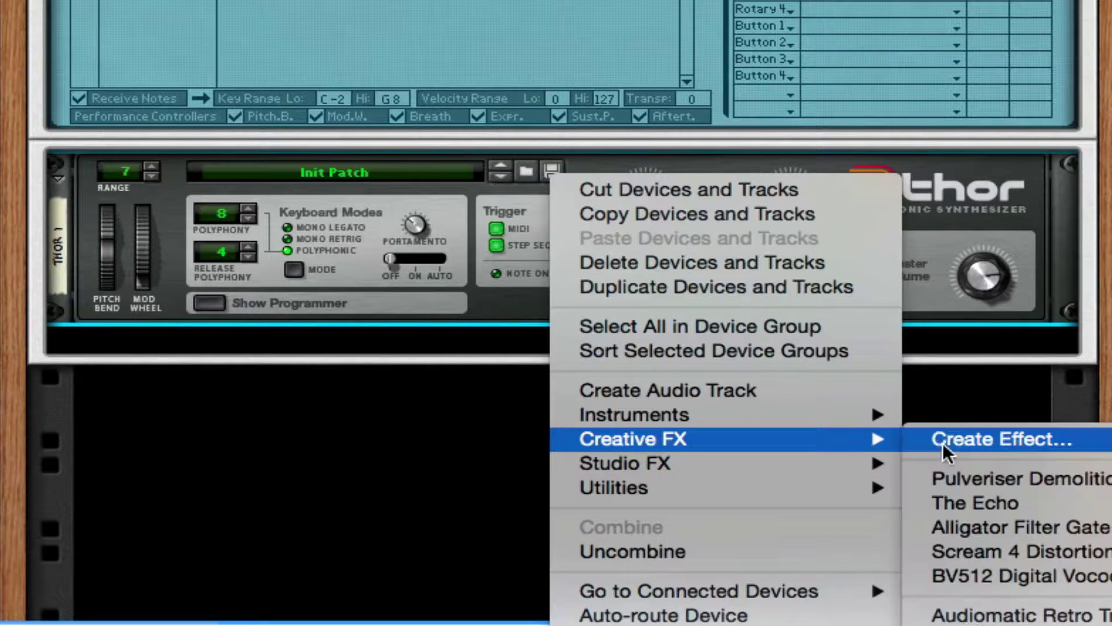
left_click(947, 476)
left_click_drag(169, 394, 162, 333)
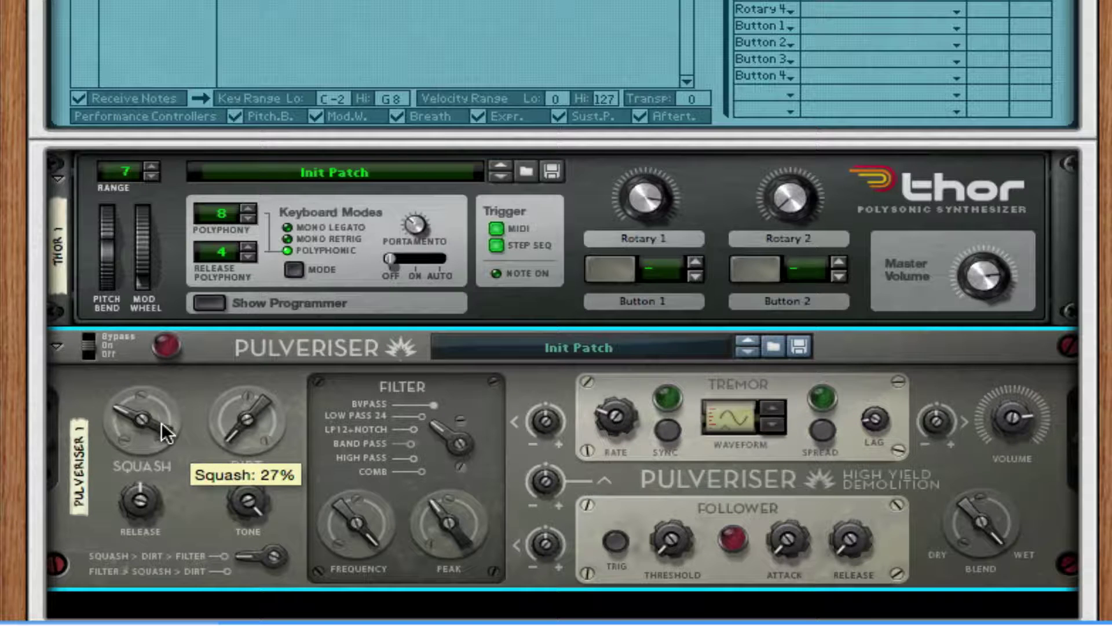
- Add an MClass Maximizer after the Pulveriser, with soft clip on at a raised amount and the limiter off
right_click(693, 471)
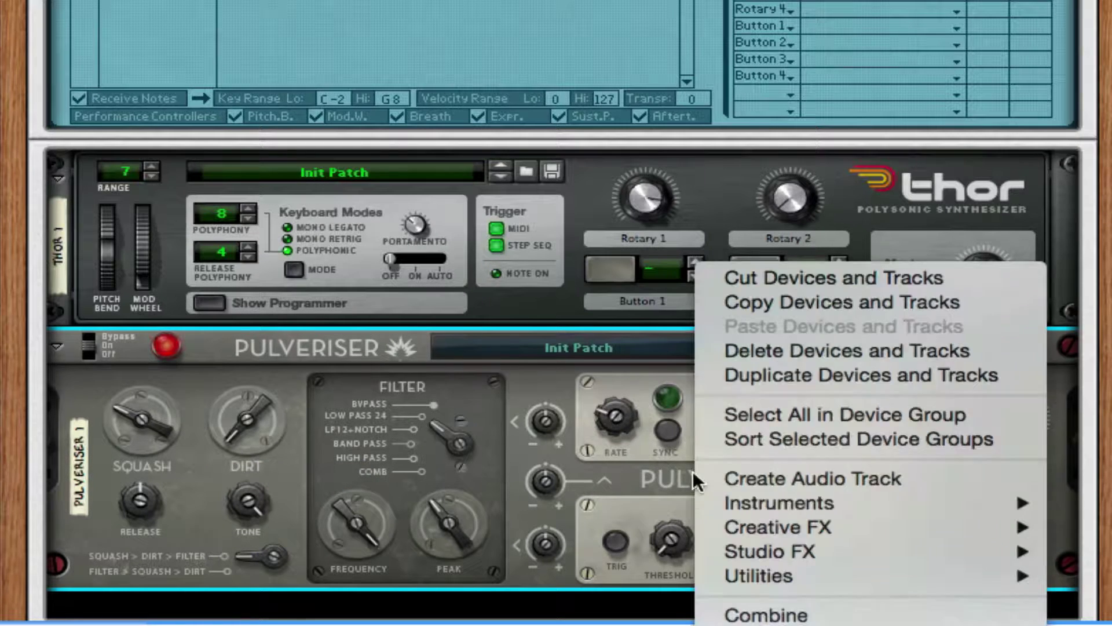
mouse_move(883, 549)
left_click(1083, 623)
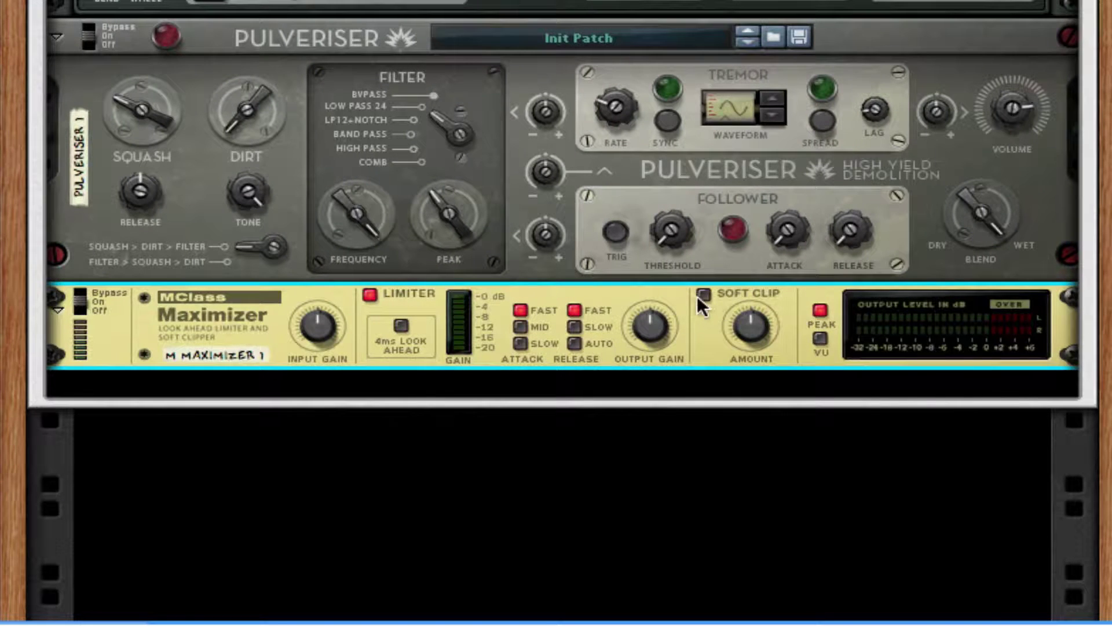
left_click(704, 294)
left_click(369, 294)
left_click_drag(737, 324, 711, 256)
key("space")
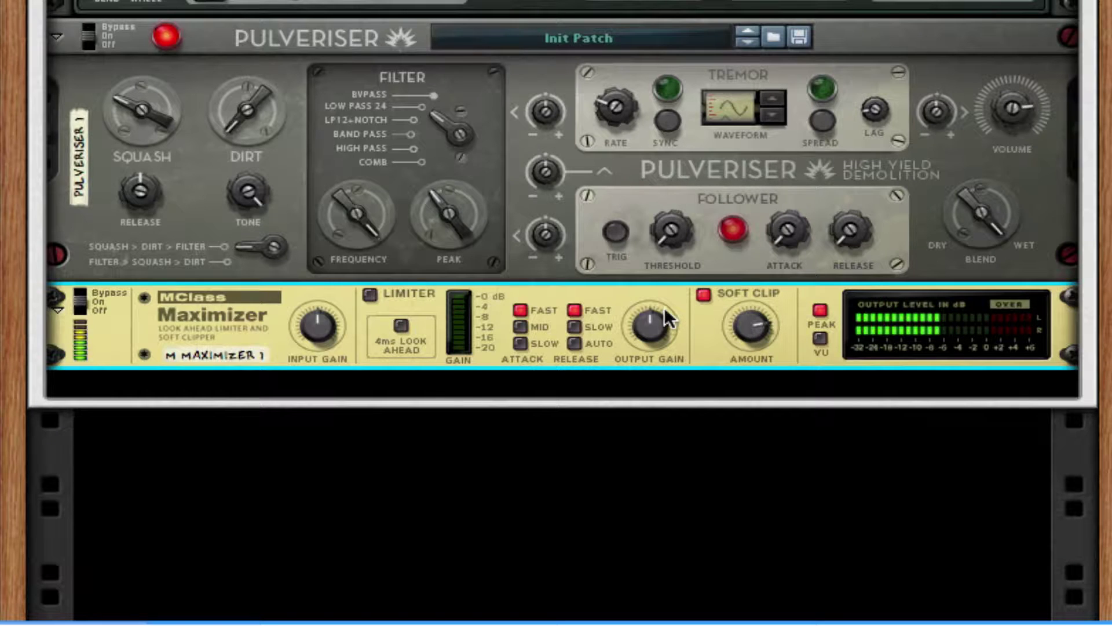
- Show the devices inside the 80's Robocop Stab Combinator to examine its Thor patch
scroll(725, 298, "up", 4)
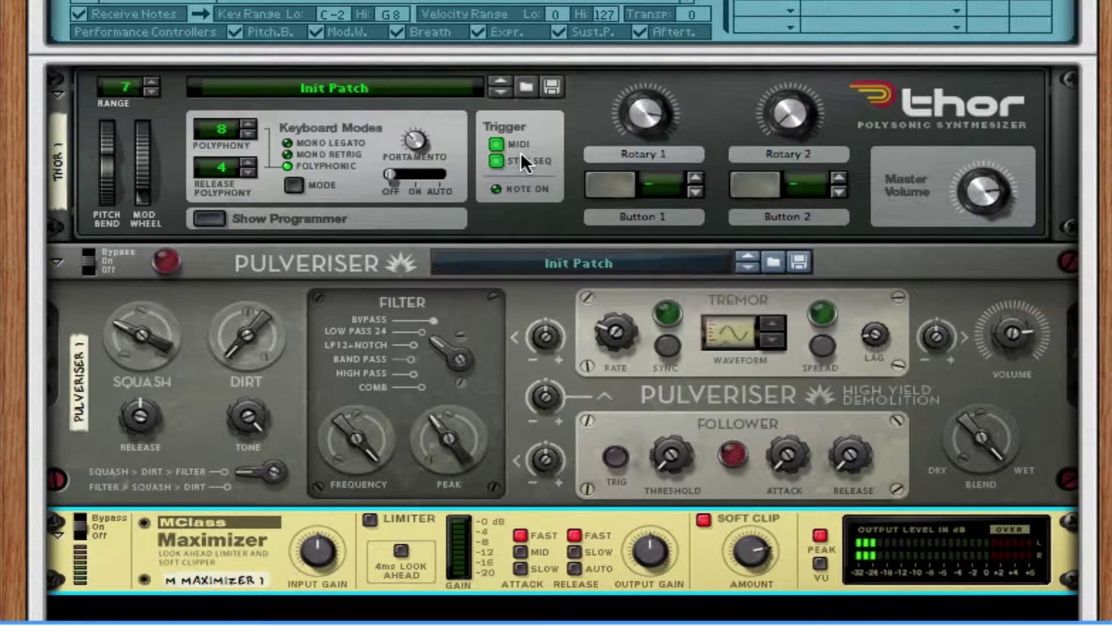
scroll(747, 81, "up", 5)
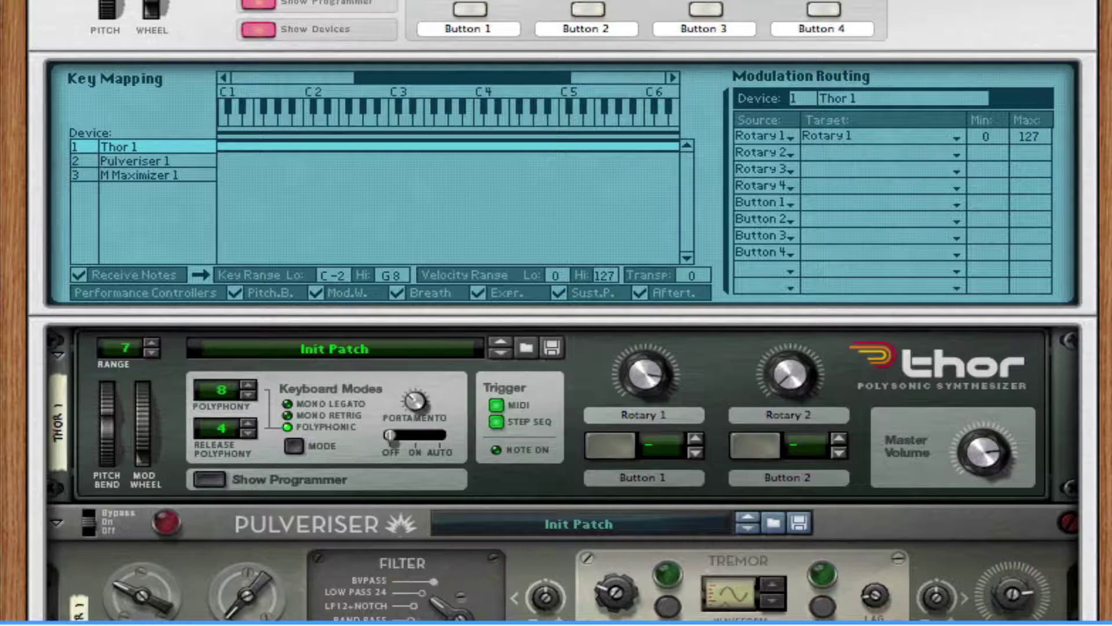
scroll(715, 182, "up", 3)
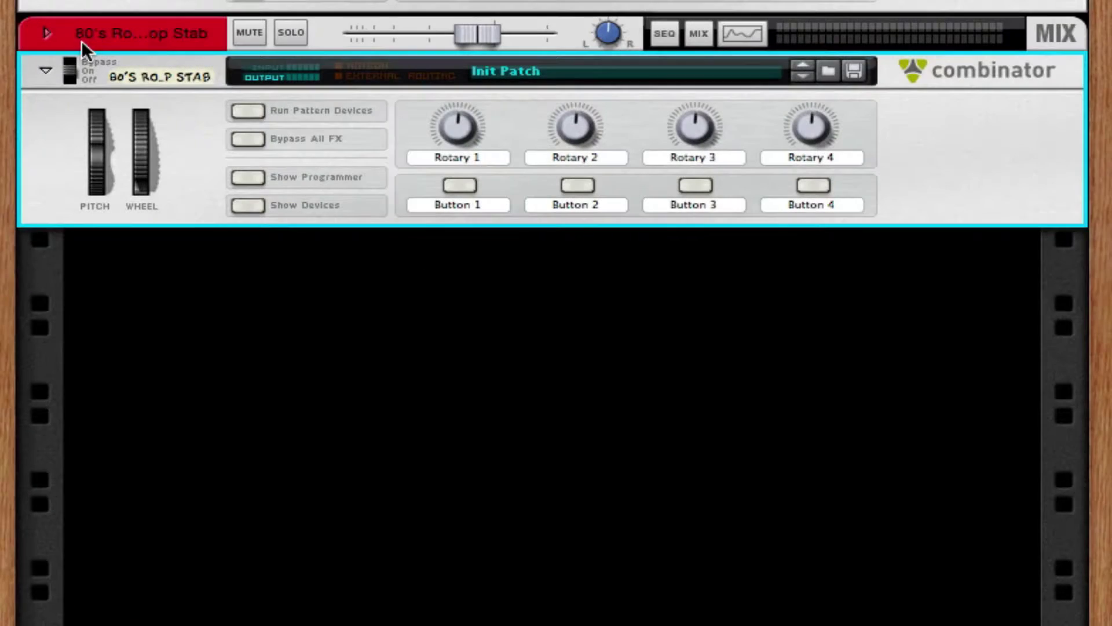
left_click(248, 205)
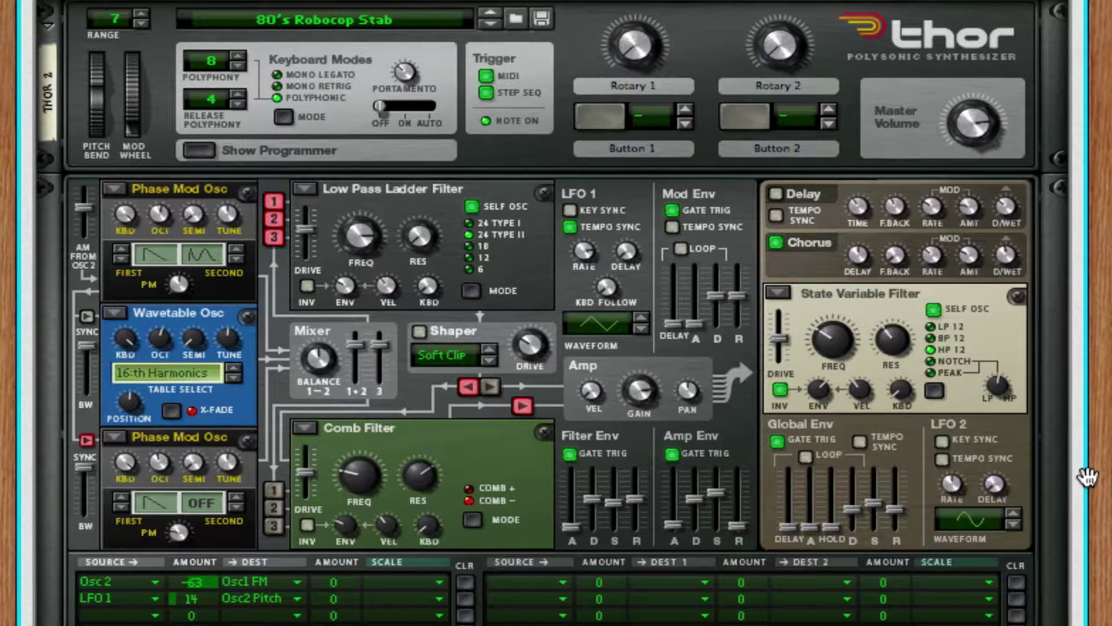
- Create a new Combinator below the Solo Mouth Combinator and add a Thor synthesizer inside it
scroll(1089, 485, "down", 5)
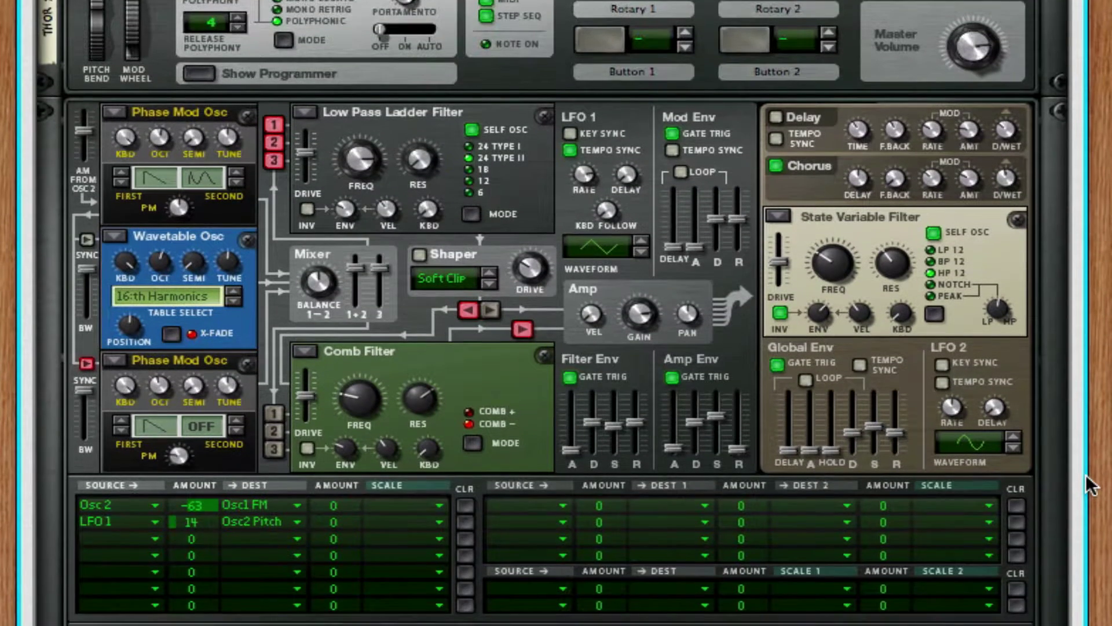
scroll(1089, 486, "down", 3)
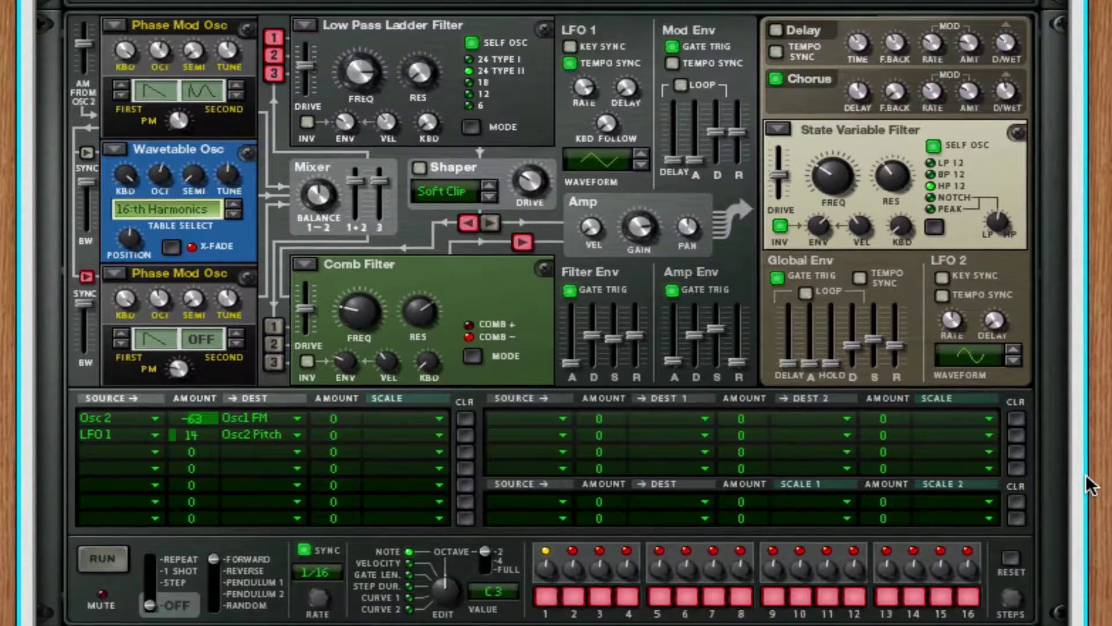
scroll(1088, 486, "down", 6)
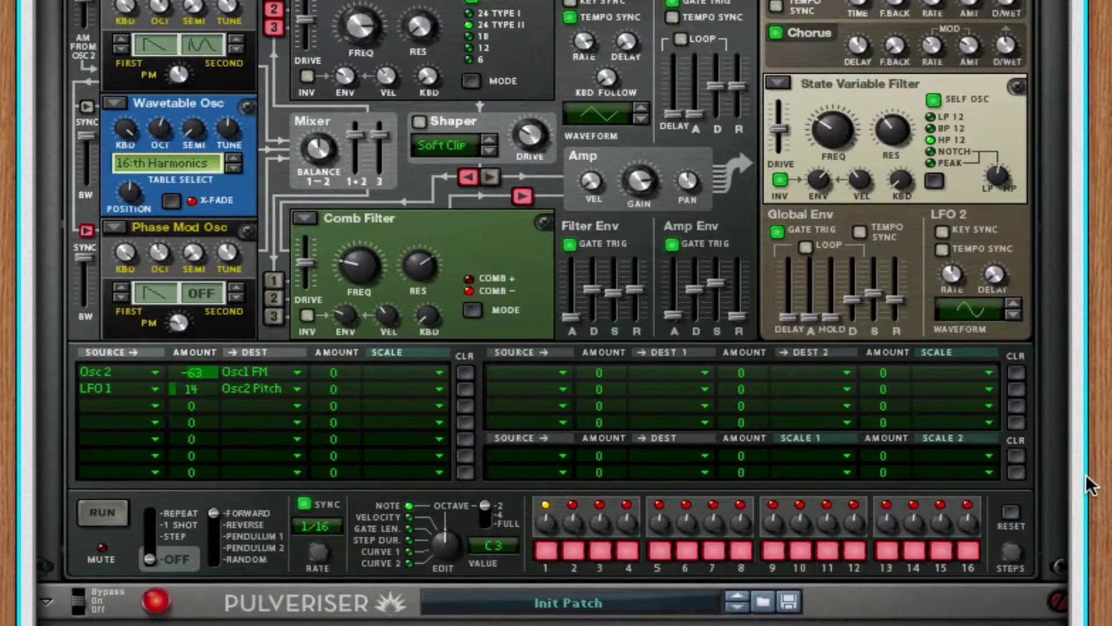
scroll(1089, 486, "down", 6)
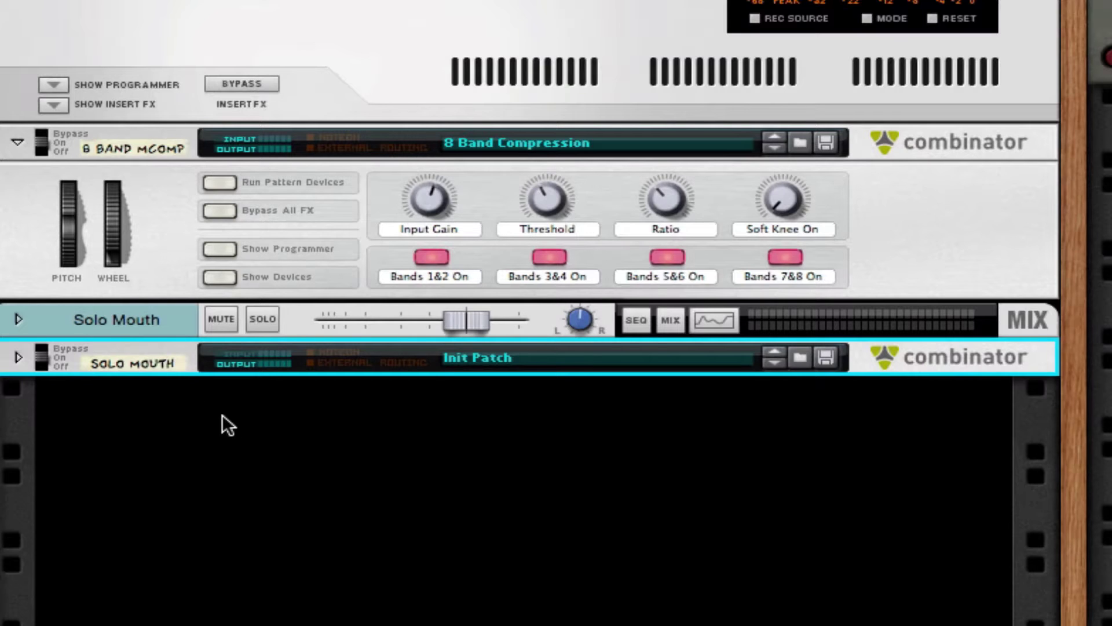
right_click(331, 408)
mouse_move(579, 619)
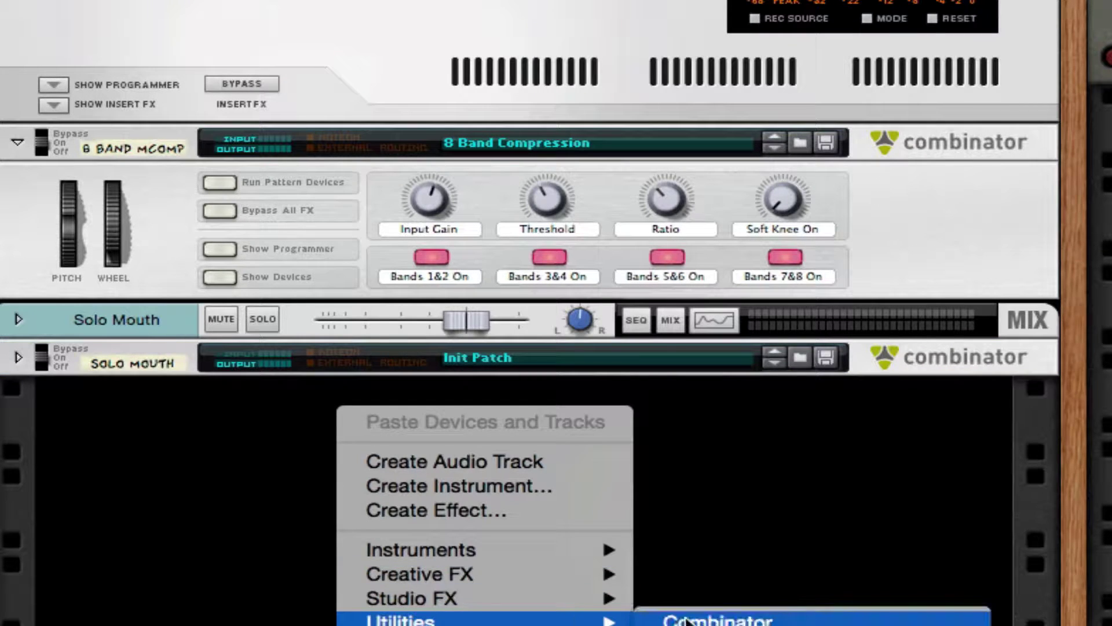
left_click(698, 620)
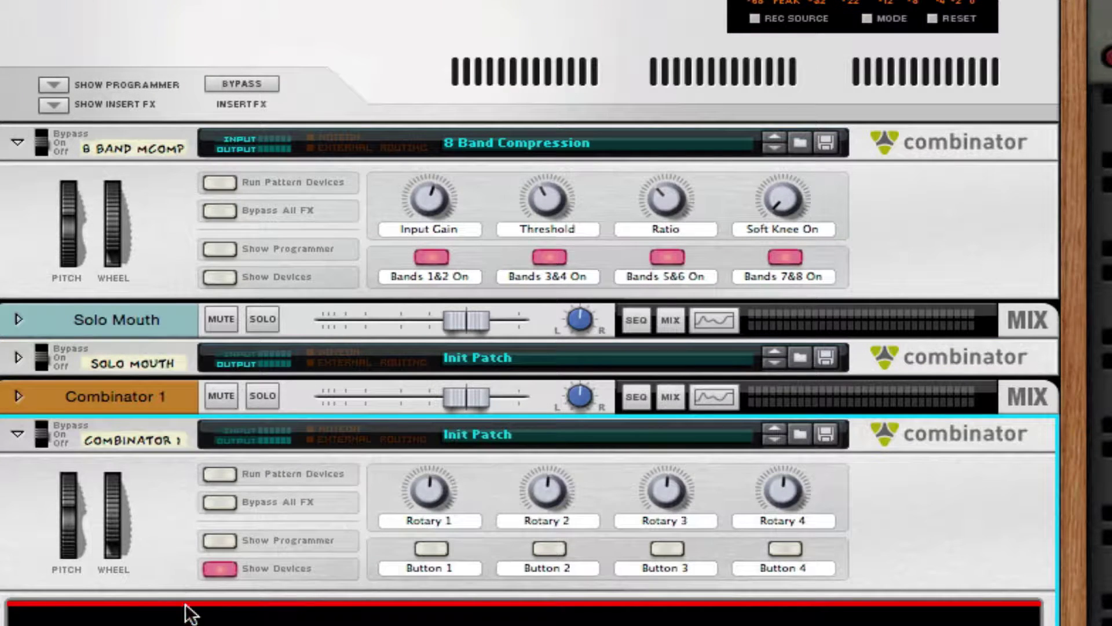
right_click(186, 610)
mouse_move(521, 619)
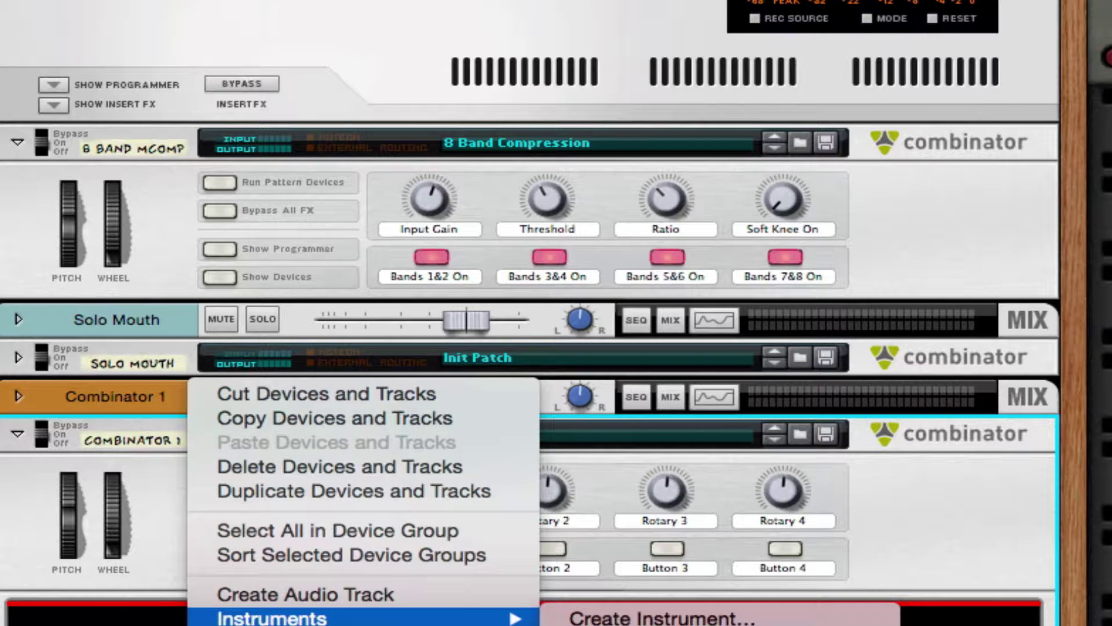
left_click(637, 622)
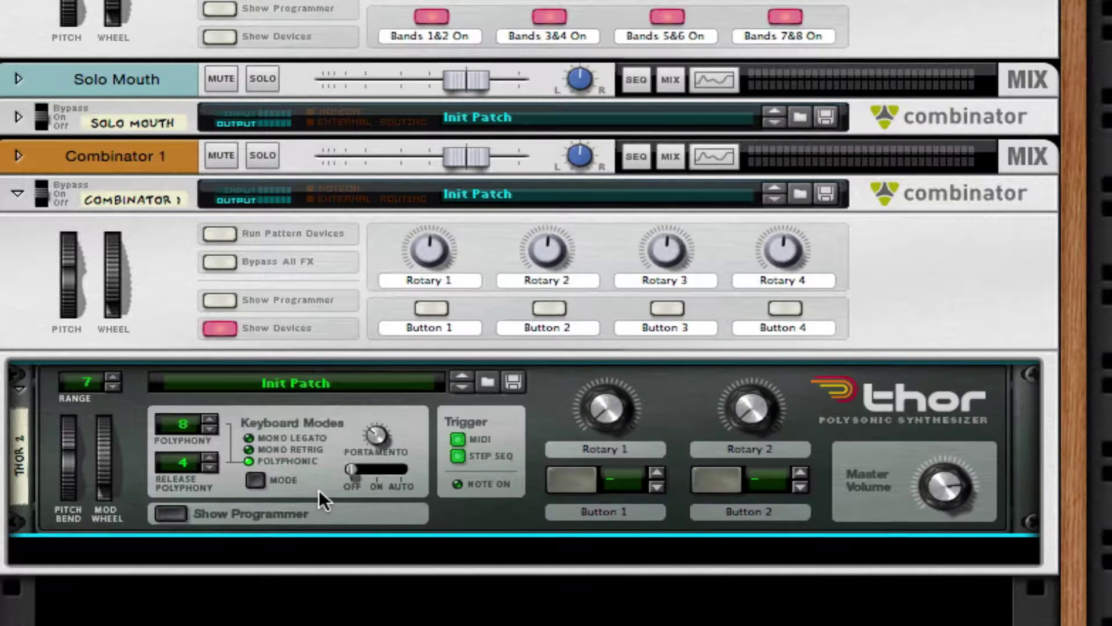
- Show Thor's programmer, change oscillator 1 to Phase Modulation and raise its octave
right_click(321, 508)
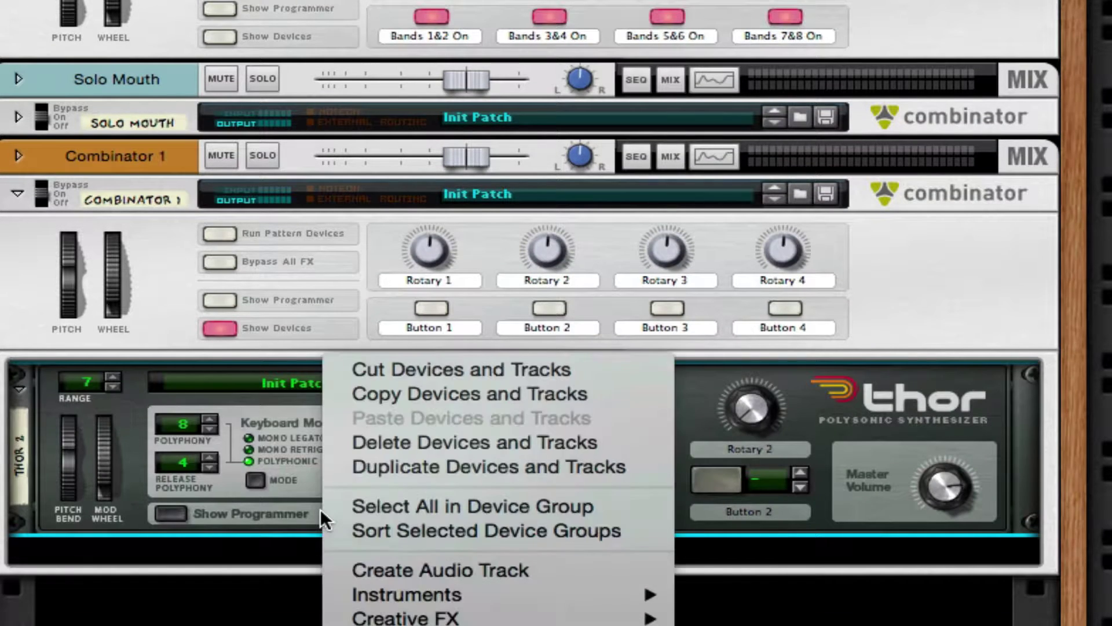
left_click(242, 468)
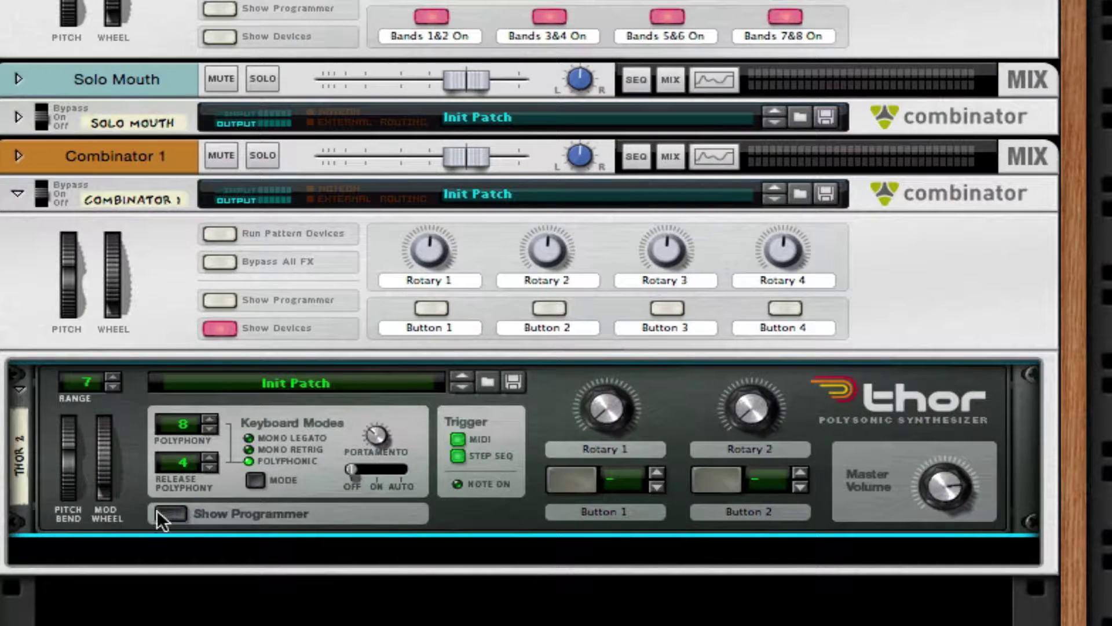
left_click(163, 514)
scroll(230, 478, "down", 3)
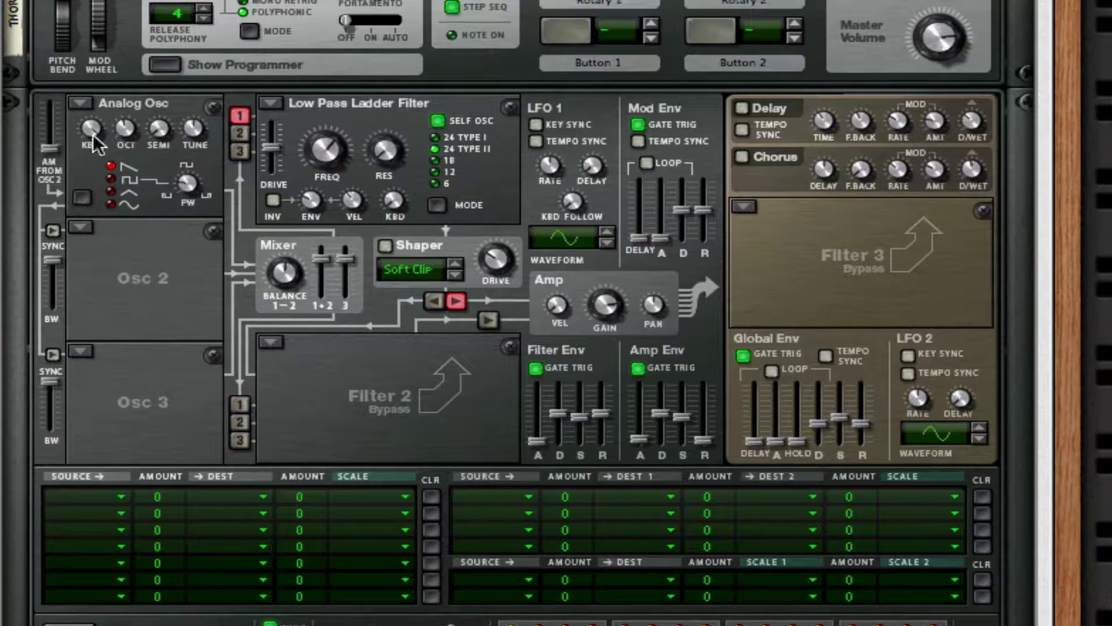
left_click(80, 103)
left_click(154, 151)
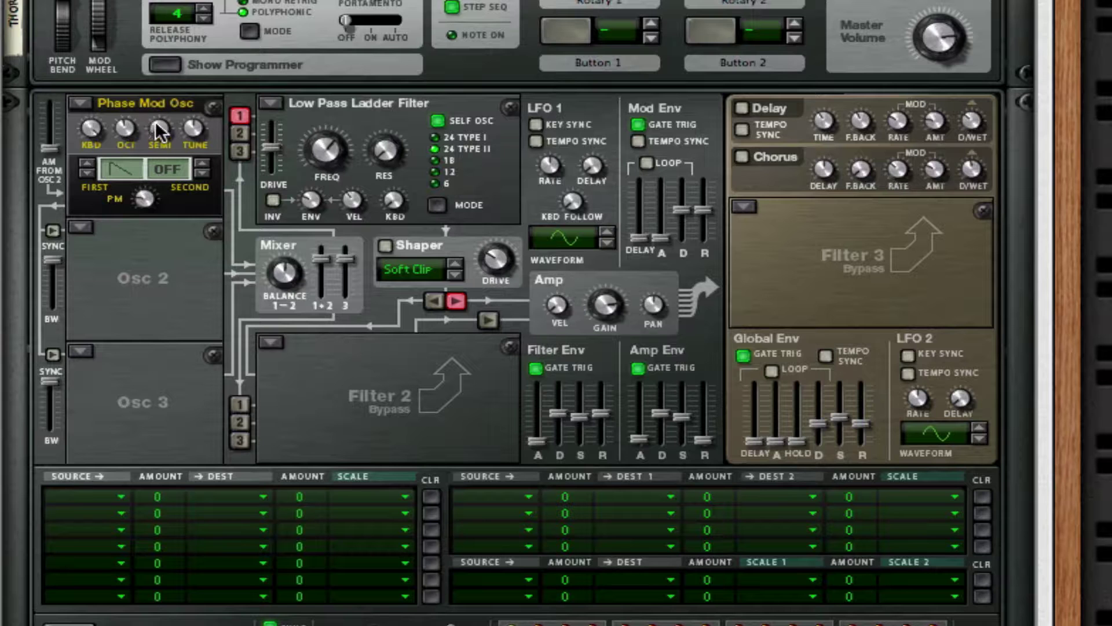
left_click_drag(129, 105, 138, 92)
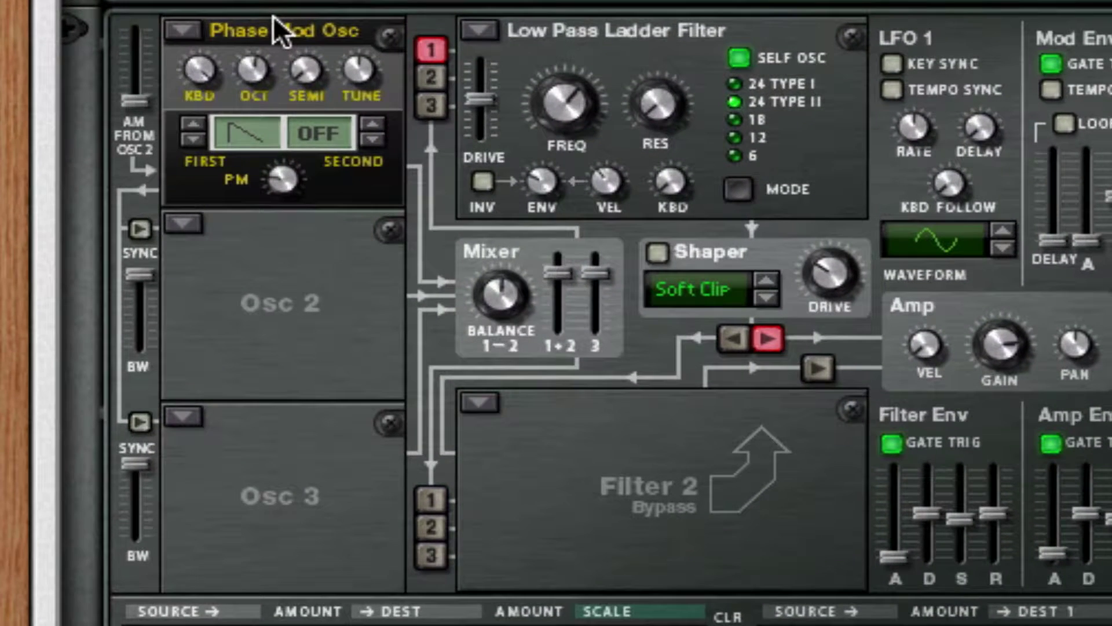
- Give oscillator 1 more phase modulation with the double-peaked second waveform, and set Filter 1's frequency to 7.25 kHz
left_click_drag(282, 179, 300, 8)
left_click(370, 124)
left_click(371, 124)
left_click(370, 124)
left_click(370, 124)
left_click(370, 124)
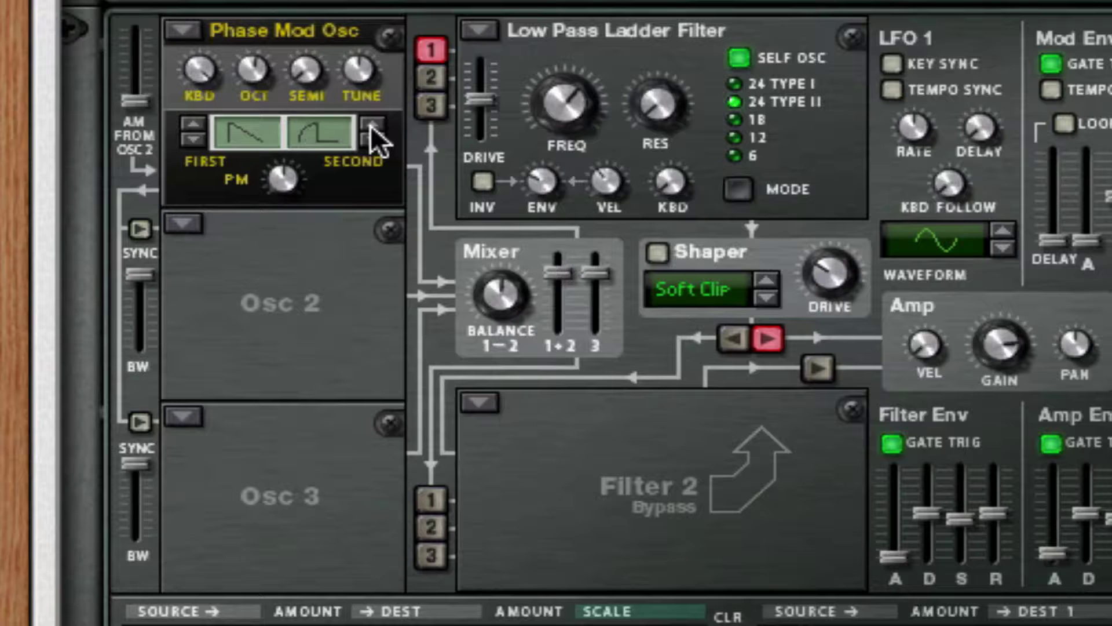
left_click(366, 137)
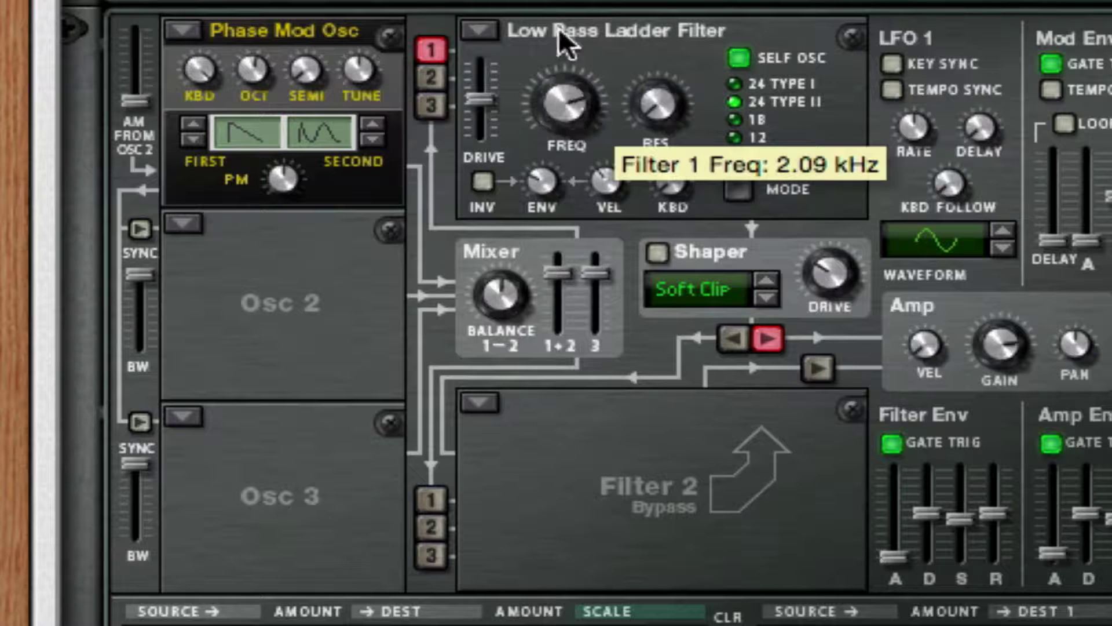
mouse_move(558, 29)
left_mouse_down()
mouse_move(566, 10)
mouse_move(561, 25)
left_mouse_up()
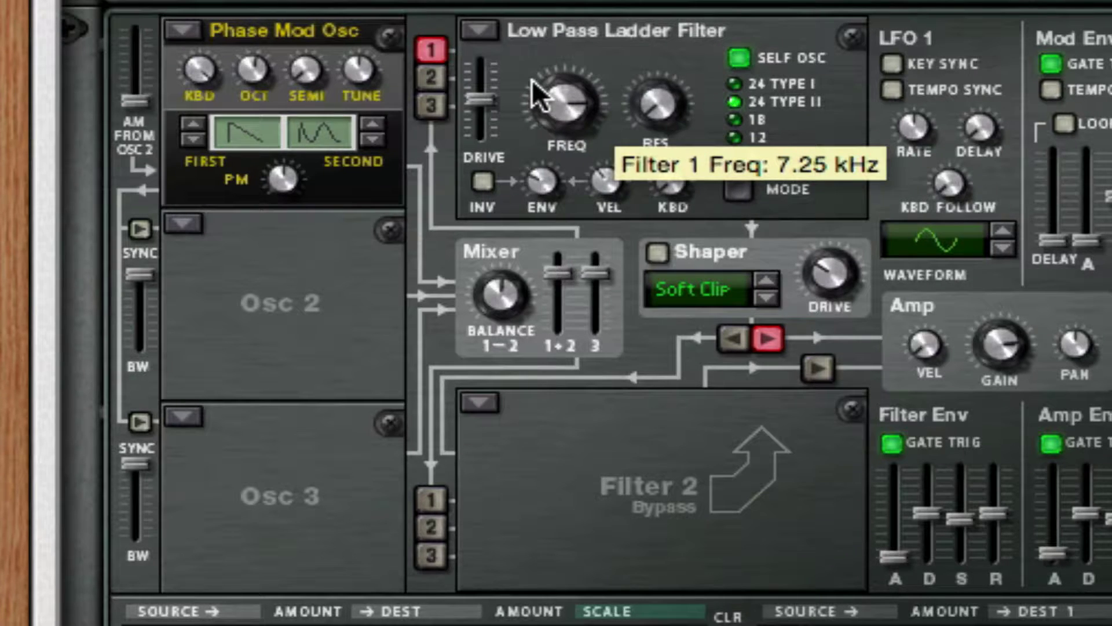
- Set oscillator 2 to Wavetable and route it into Filter 1
left_click(184, 224)
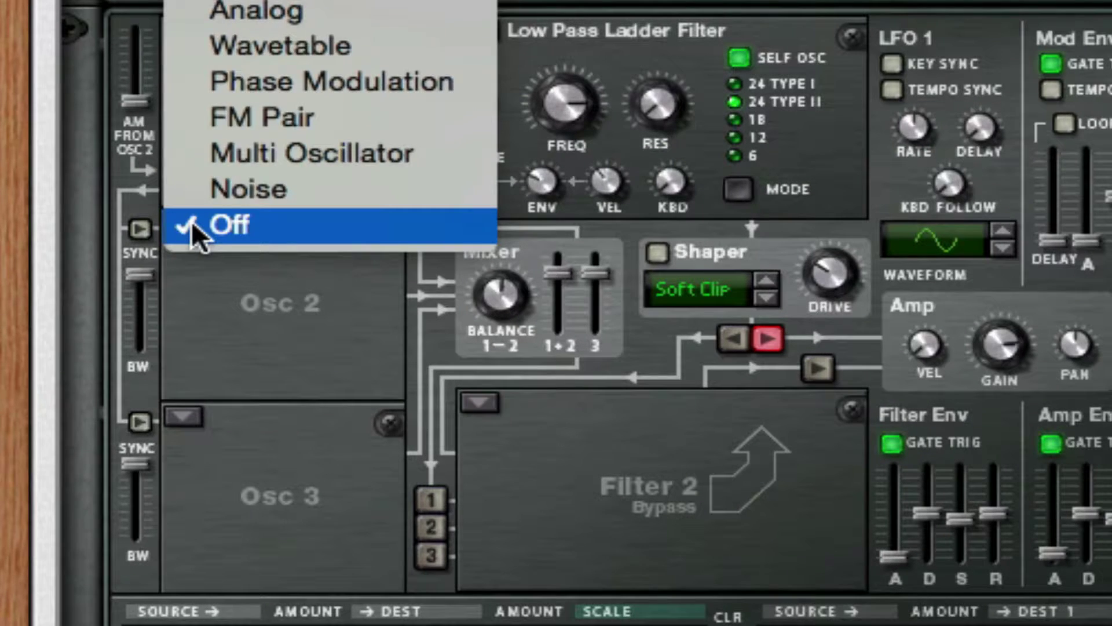
left_click(307, 54)
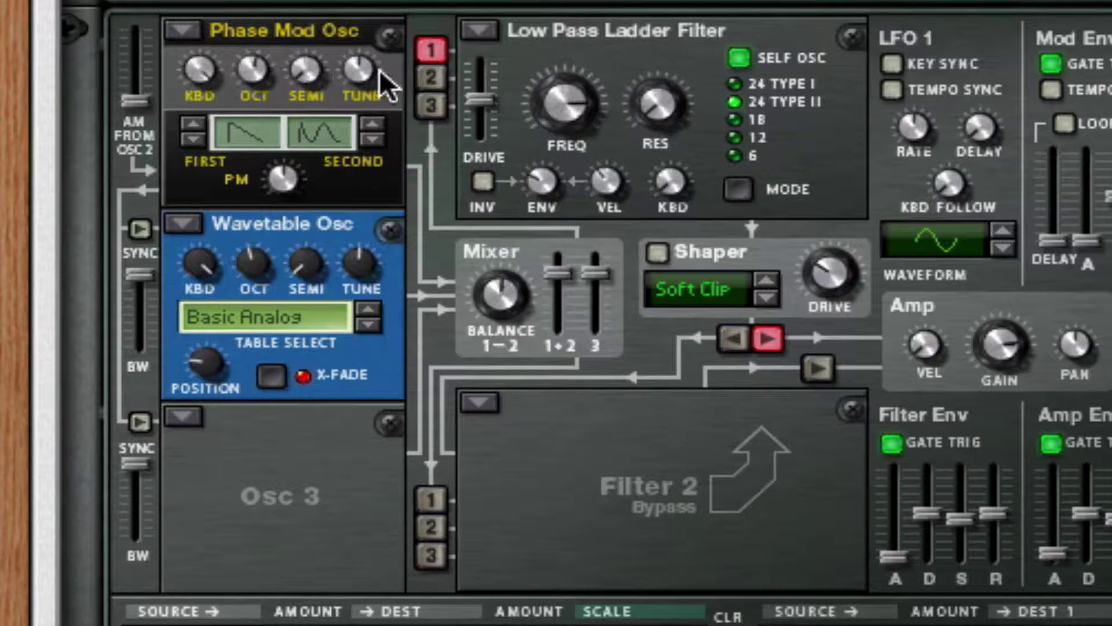
left_click(431, 77)
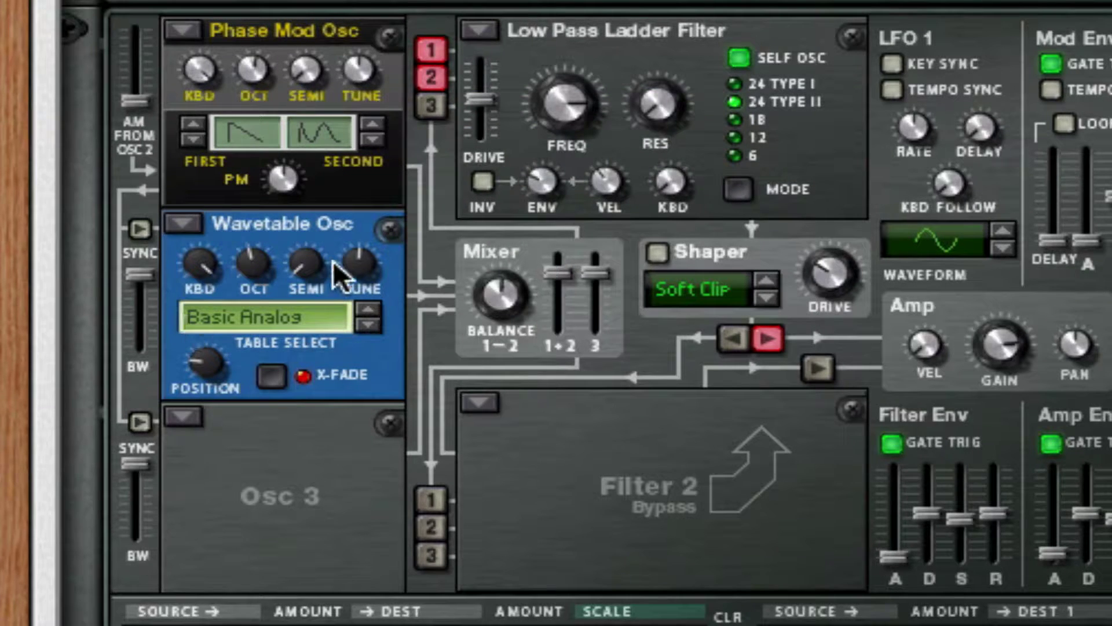
- Raise oscillator 2's octave, select the 16:th Harmonics wavetable and turn its position up
left_click_drag(254, 266, 248, 193)
left_click(310, 313)
left_click(339, 528)
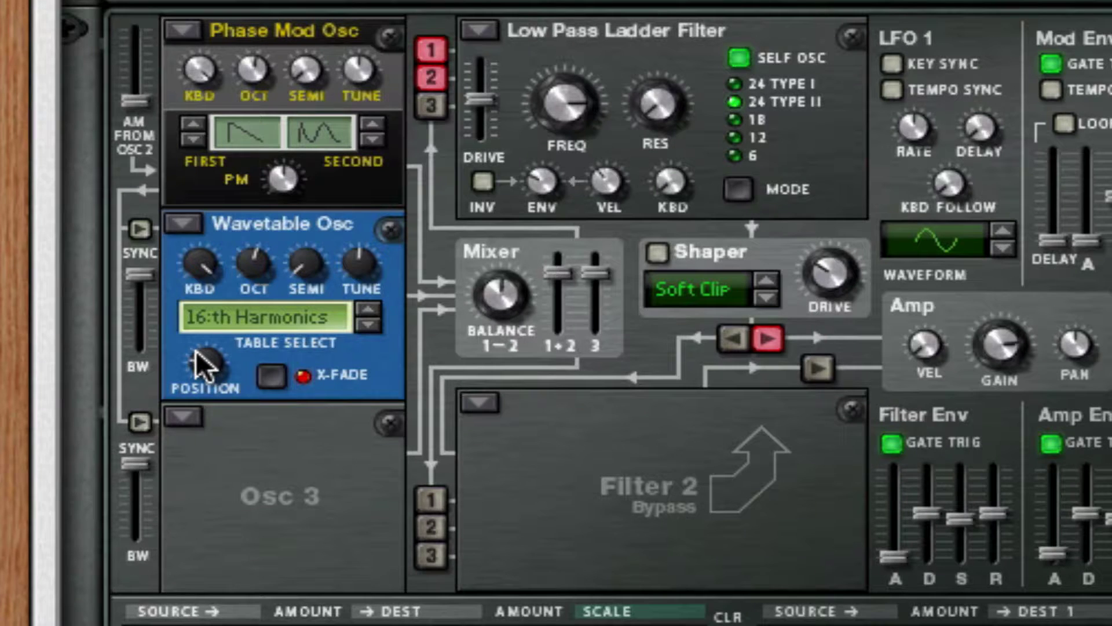
left_click_drag(199, 353, 235, 189)
- Set oscillator 3 to Phase Modulation and turn on its sync
left_click(191, 415)
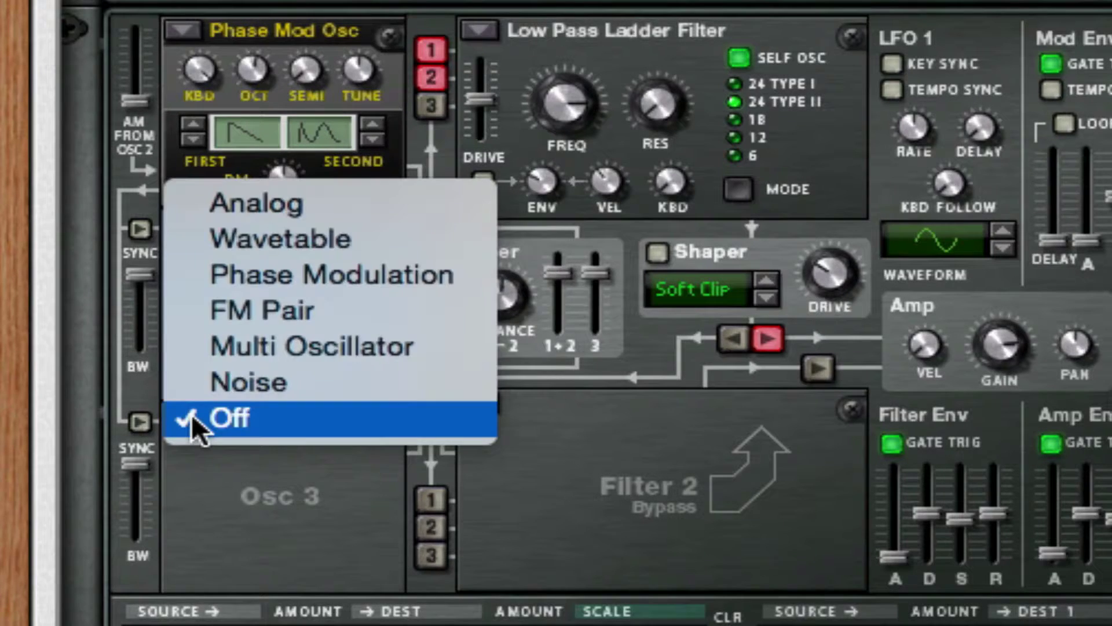
left_click(204, 489)
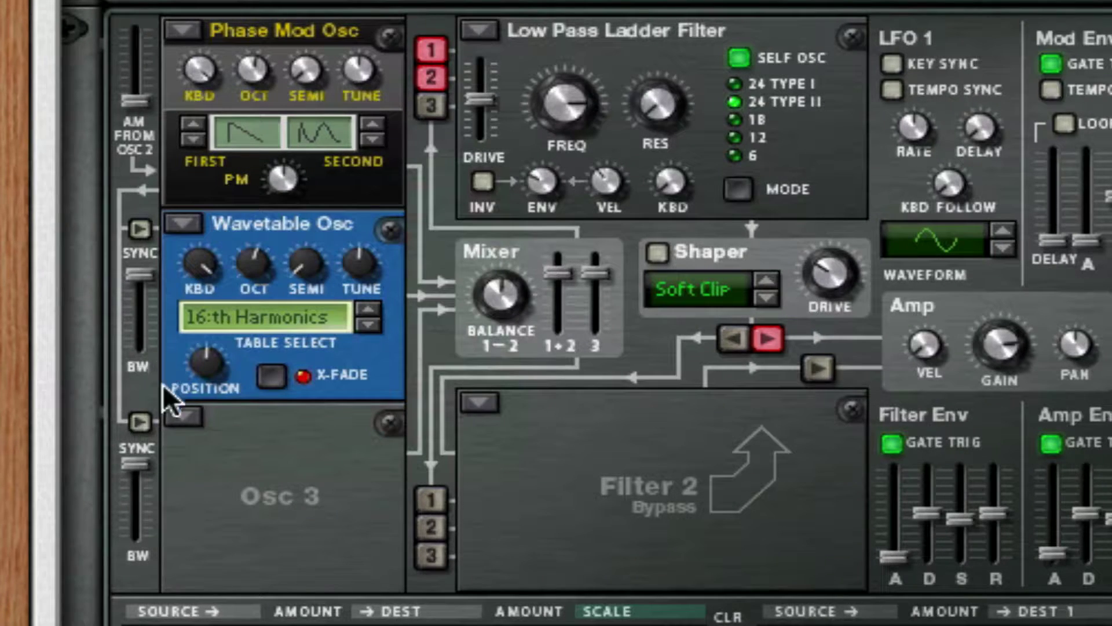
left_click(175, 415)
left_click(297, 273)
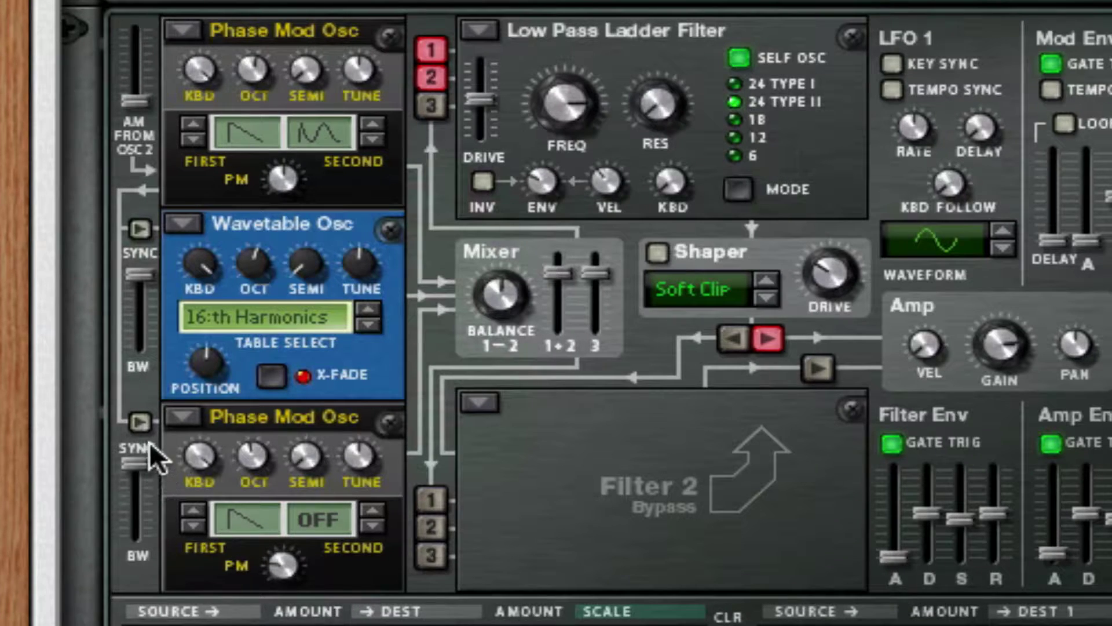
left_click(139, 422)
- Route the shaper output into Filter 2 instead of the amp, and send Filter 2's output to the amp
left_click(732, 338)
left_click(767, 342)
left_click(831, 371)
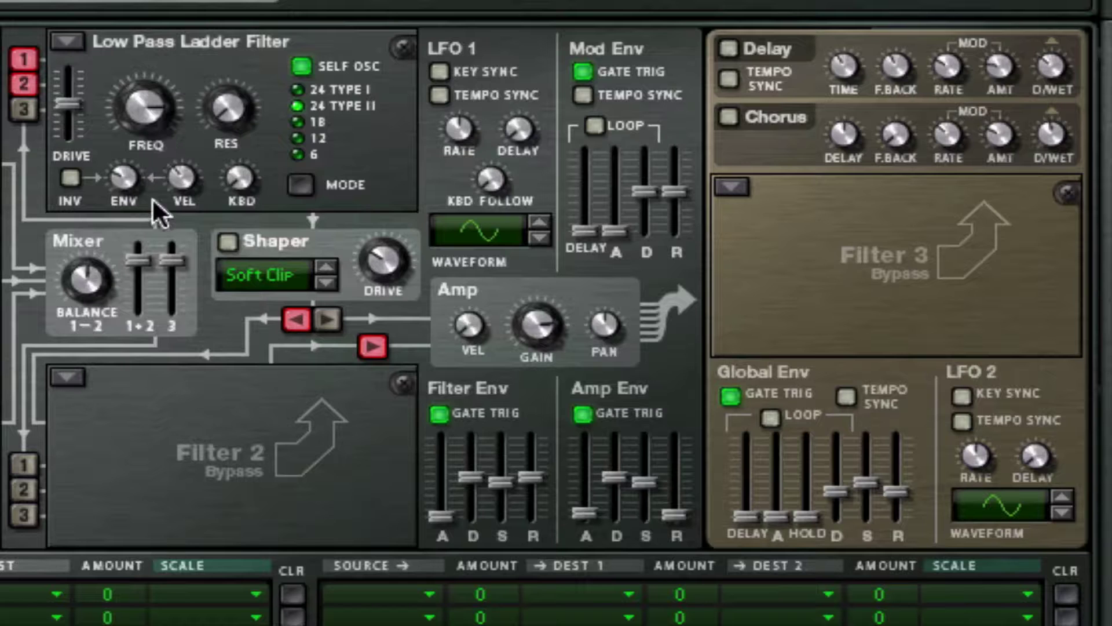
- Set Filter 2 to a Comb filter in Comb − mode with lowered frequency and raised resonance
left_click(80, 379)
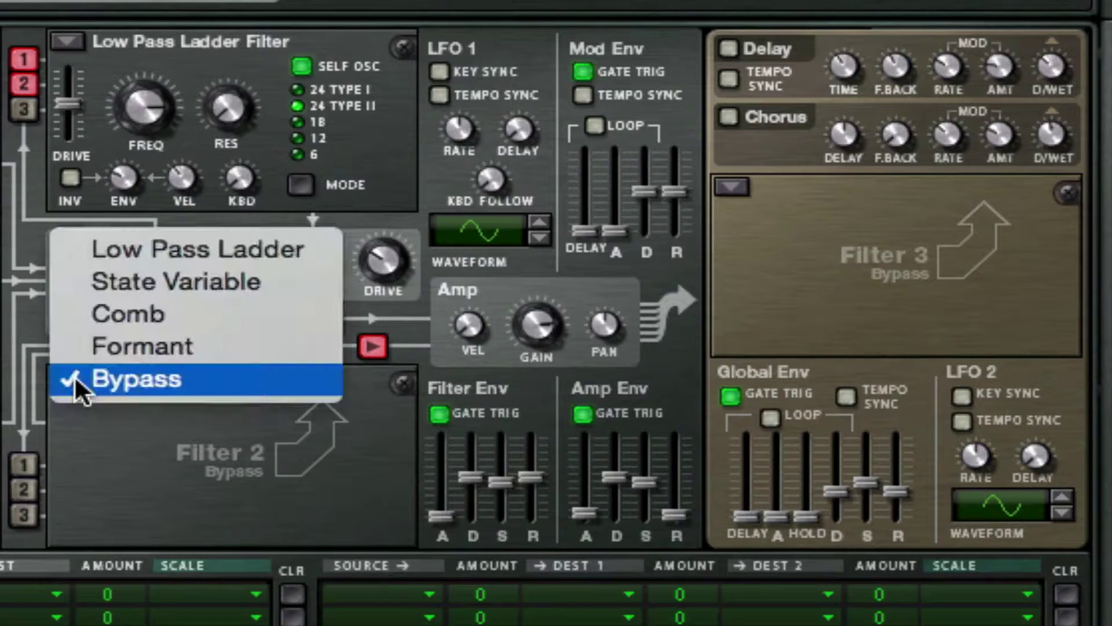
left_click(172, 318)
left_click_drag(106, 443, 129, 625)
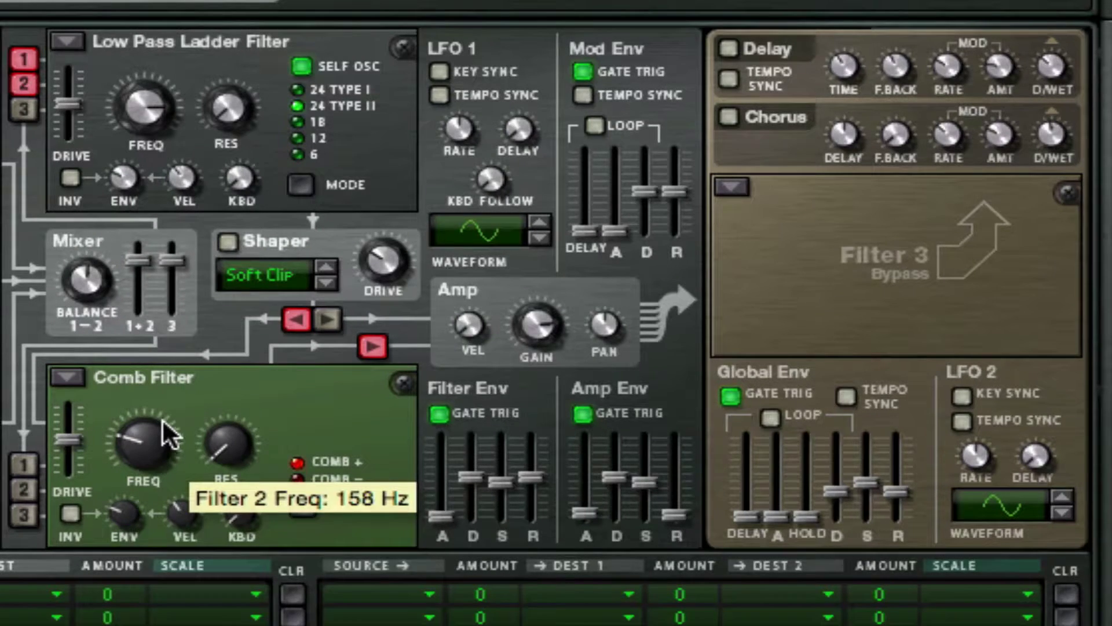
left_click_drag(163, 418, 162, 412)
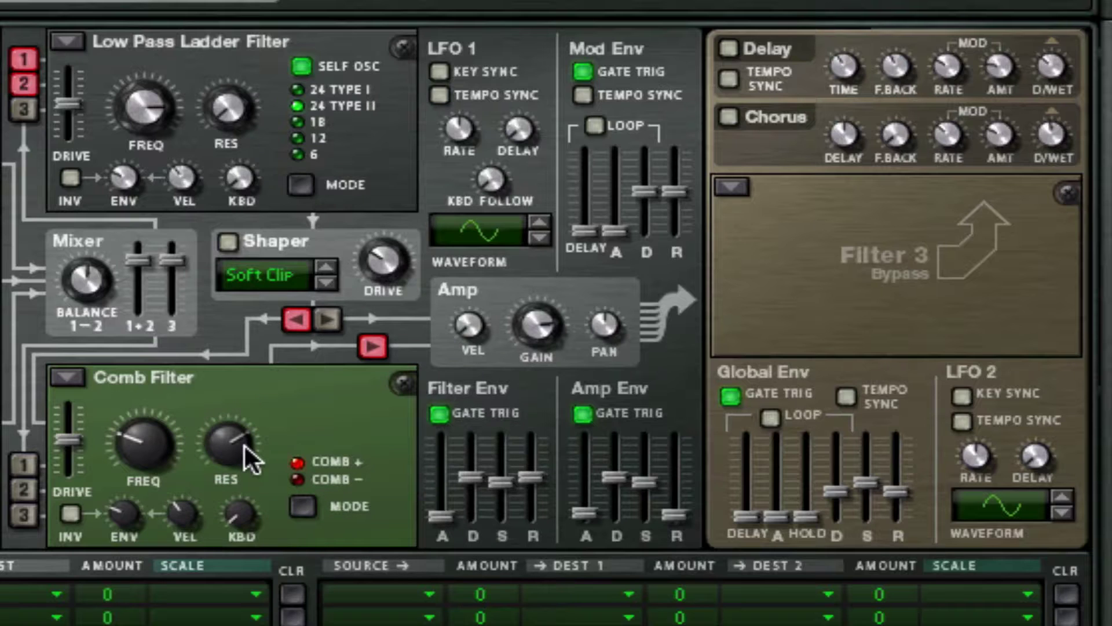
mouse_move(244, 445)
left_click(308, 505)
- Raise the Amp Env sustain, and turn on tempo sync for LFO 1 with a faster rate
left_click(639, 467)
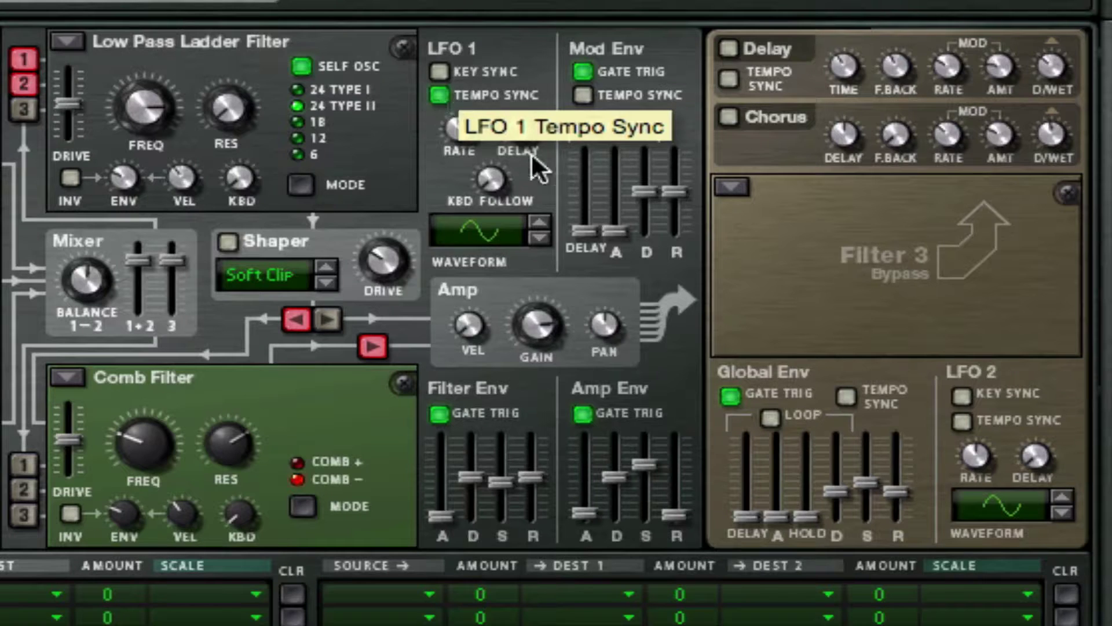
left_click(440, 96)
left_click_drag(464, 51, 468, 11)
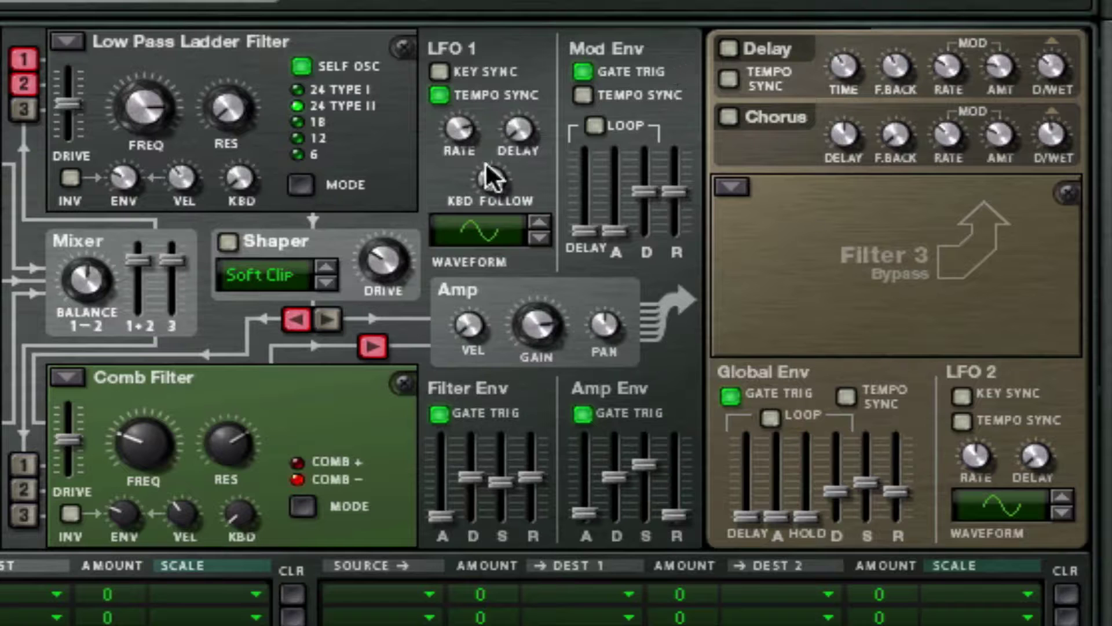
- Turn on Thor's chorus and set Filter 3 to a State Variable filter
left_click(726, 112)
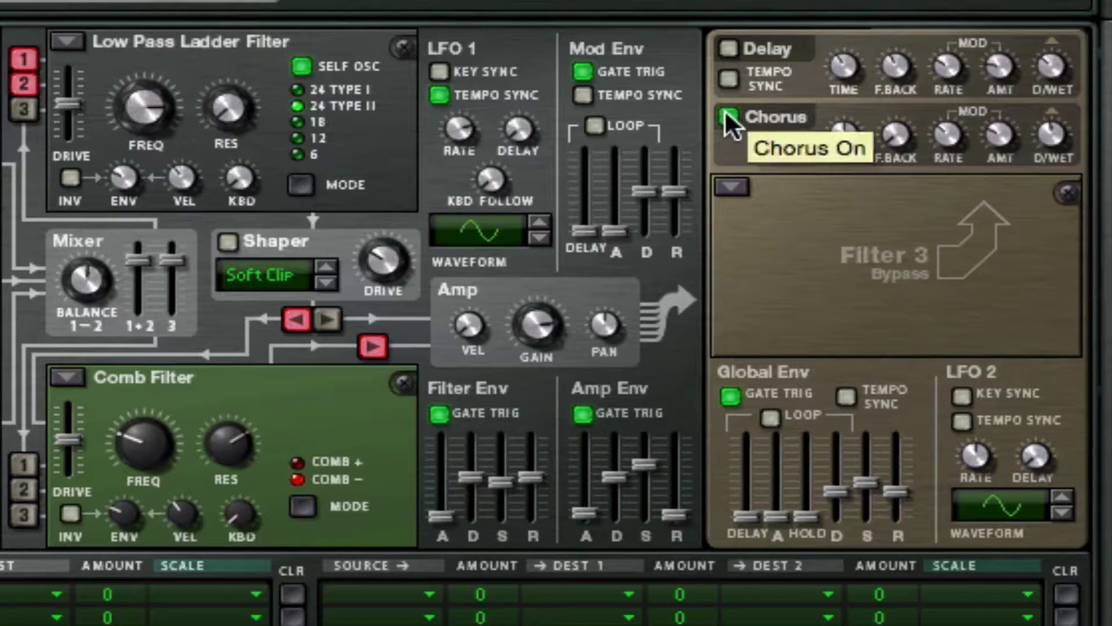
left_click(741, 181)
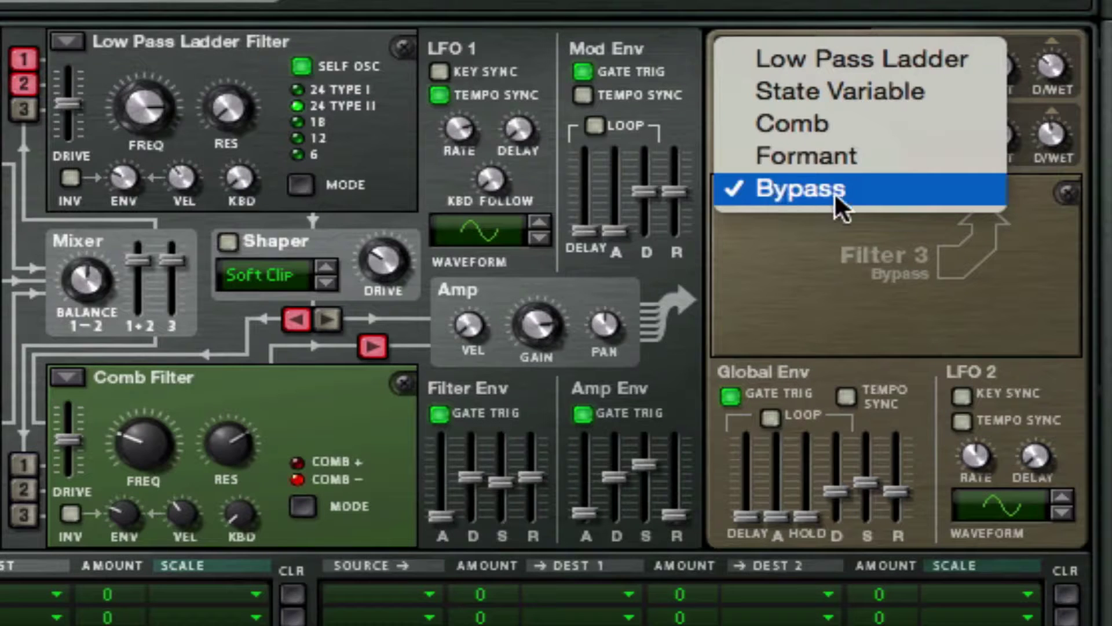
left_click(856, 91)
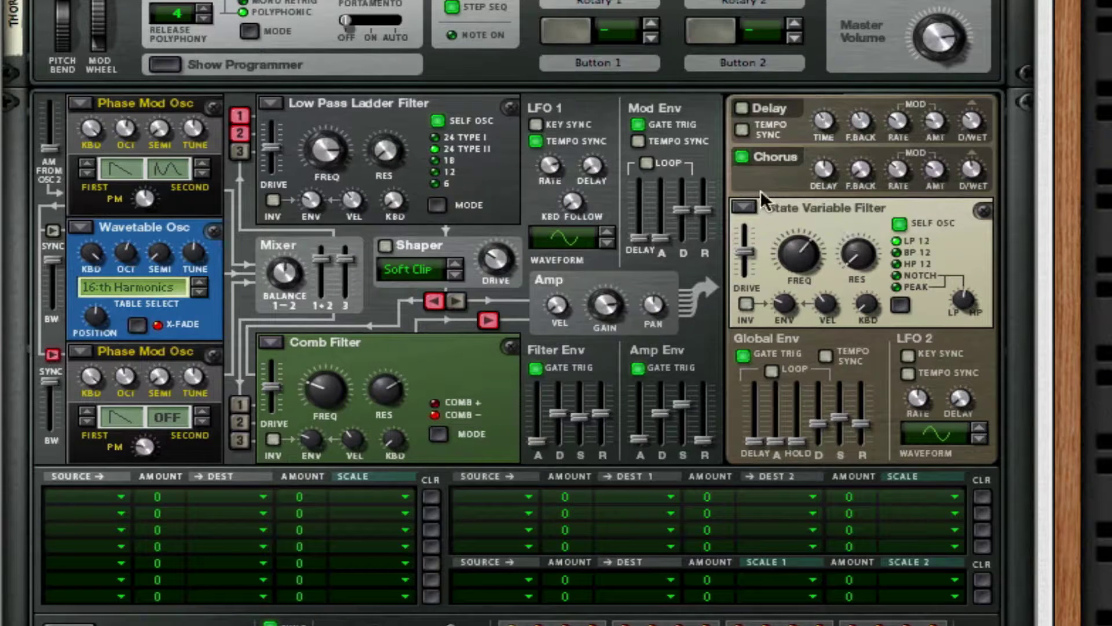
- Lower Filter 3's frequency, set its resonance to 40 and invert its envelope
left_click(769, 215)
left_click(733, 318)
left_click_drag(787, 318, 783, 386)
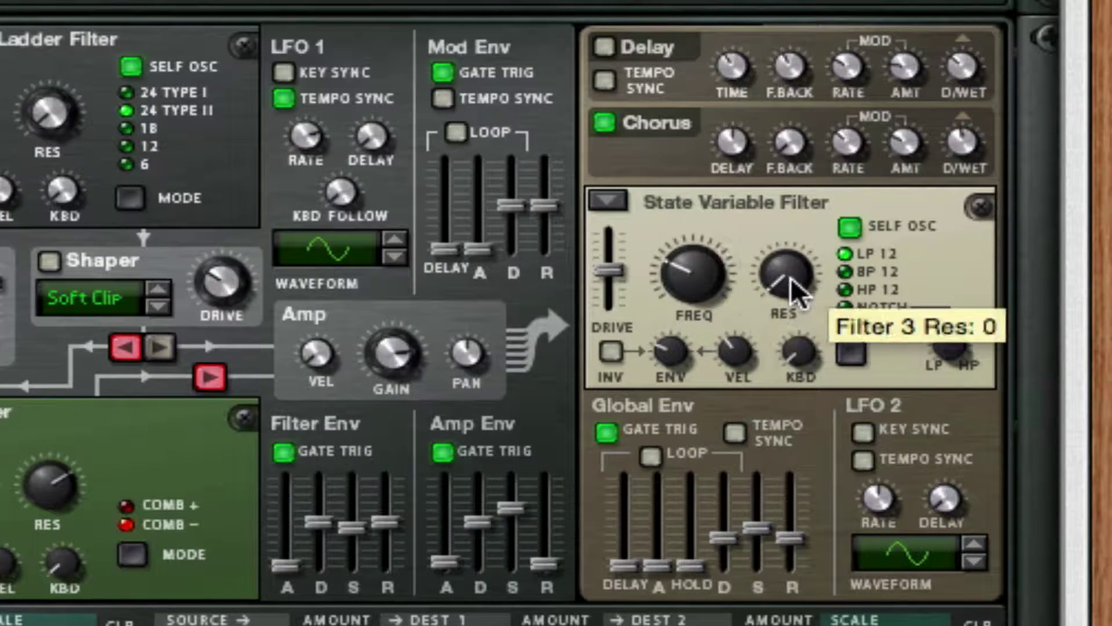
left_click_drag(789, 277, 753, 116)
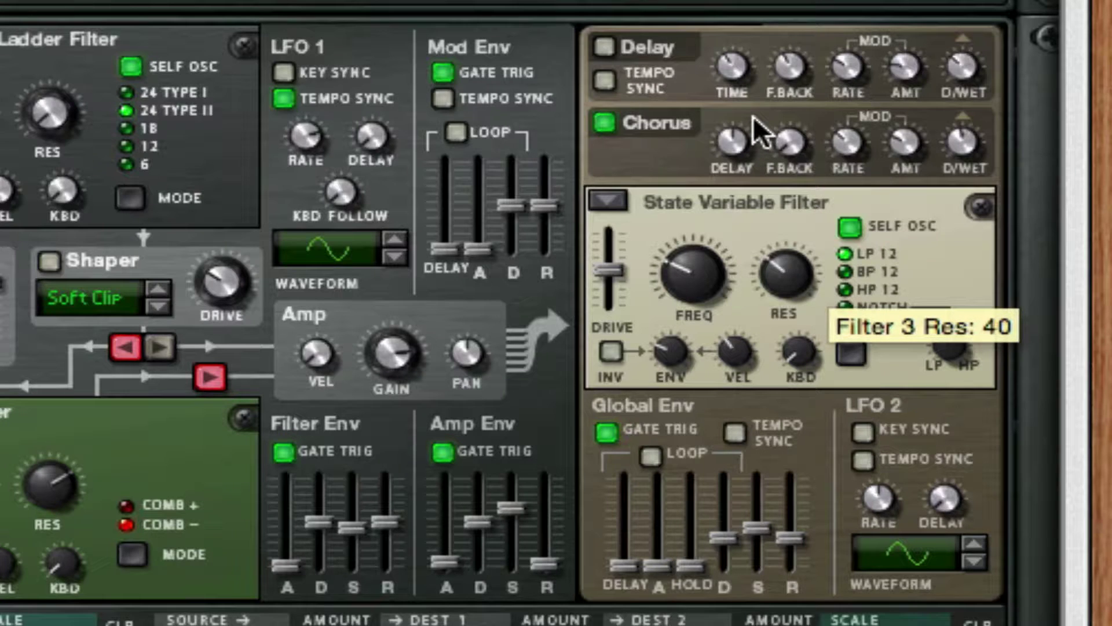
left_click(609, 349)
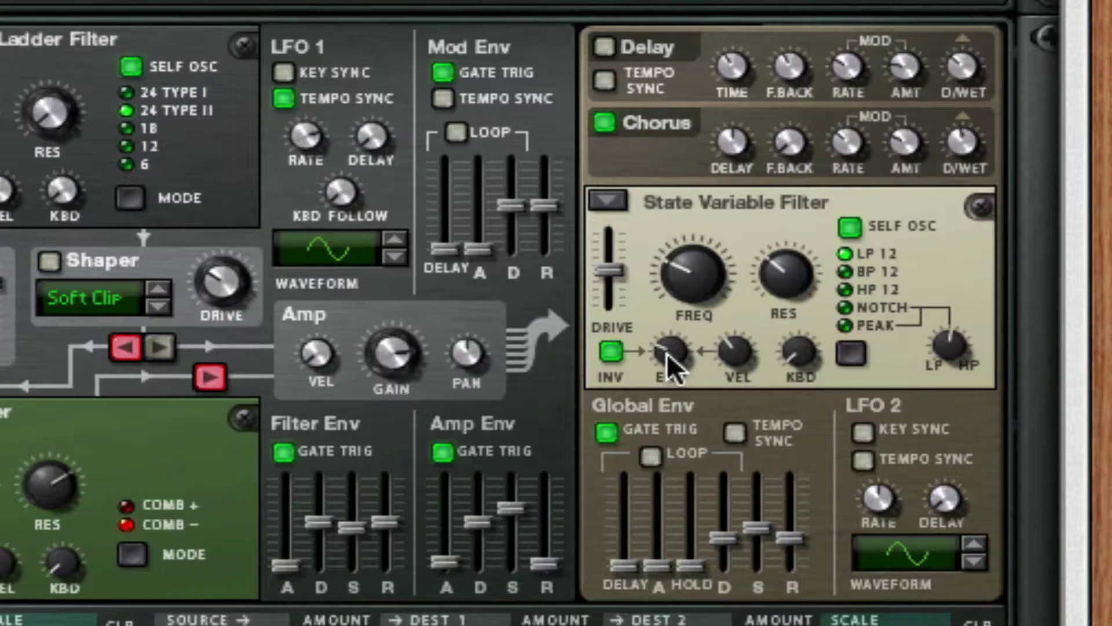
- Raise Filter 3's envelope amount and switch its State Variable filter to HP 12 mode
left_click_drag(690, 211, 714, 155)
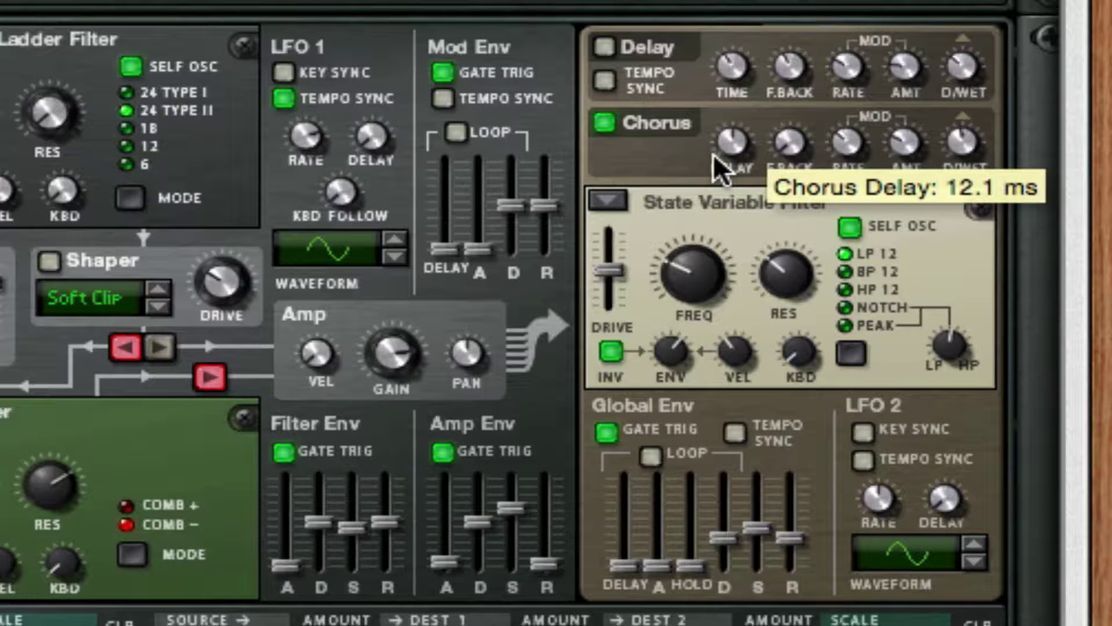
left_click(876, 291)
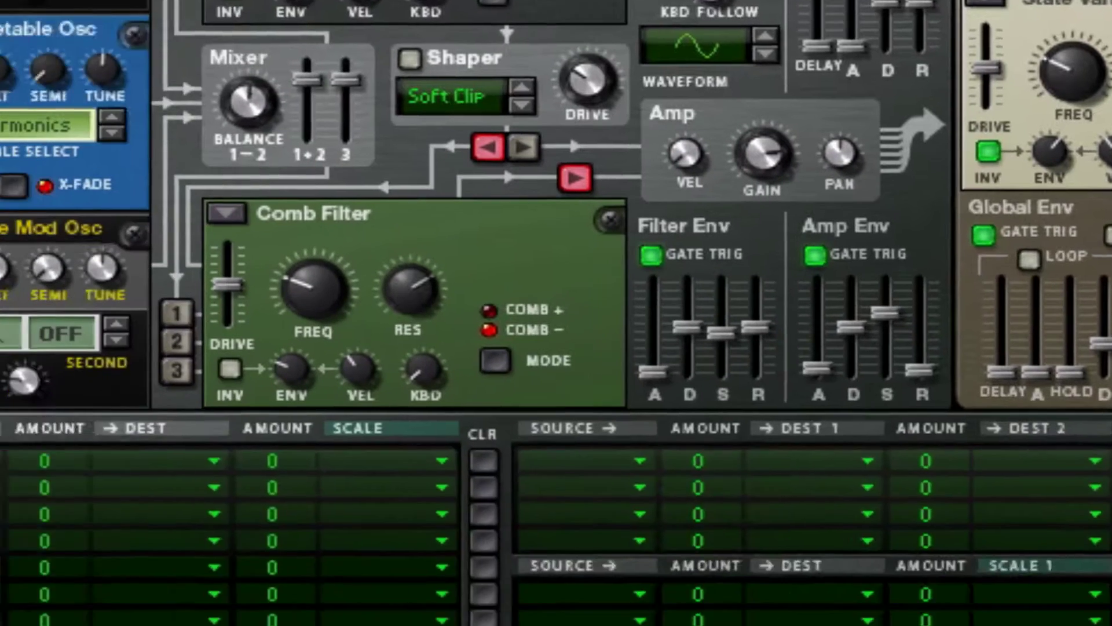
- Route Osc 2 to Osc 1 Frequency (FM) in the first modulation row with an amount of -69
left_click(0, 460)
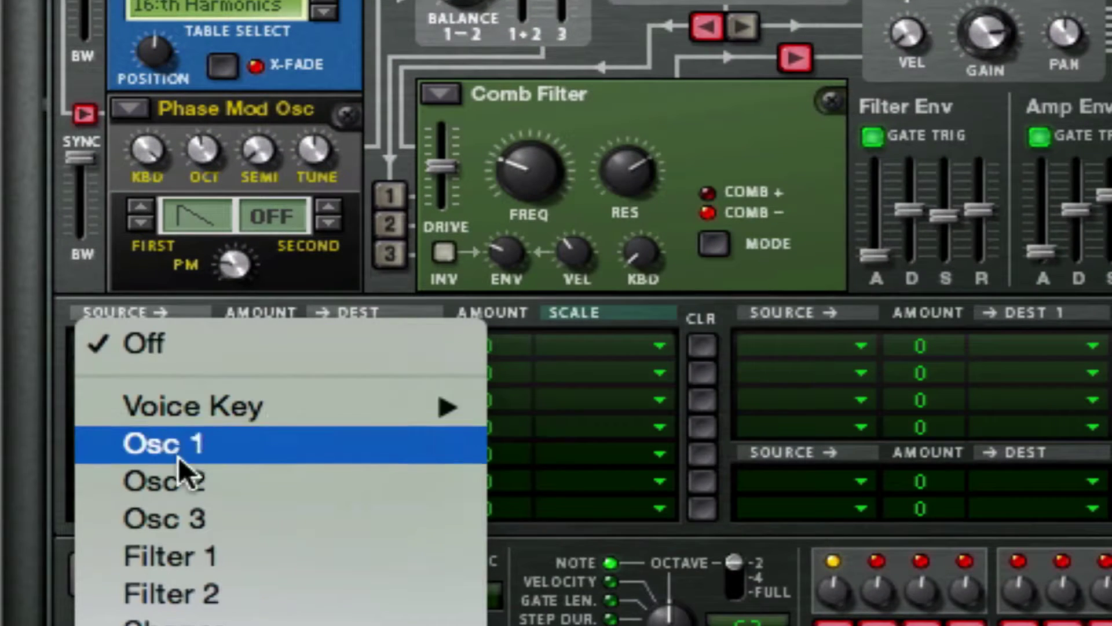
left_click(178, 484)
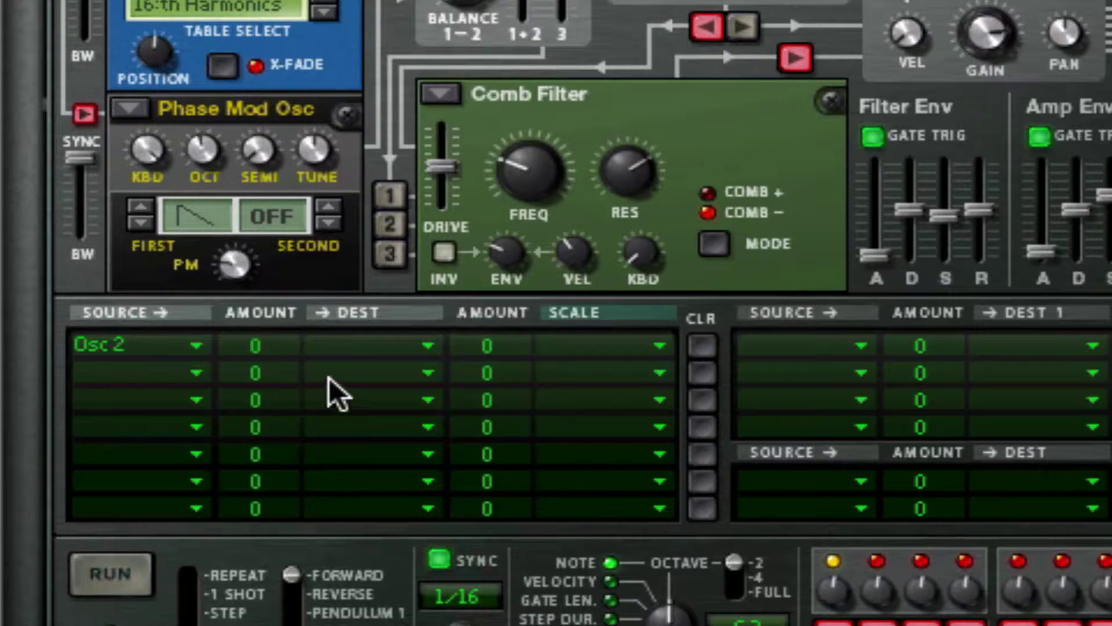
left_click(336, 342)
mouse_move(429, 417)
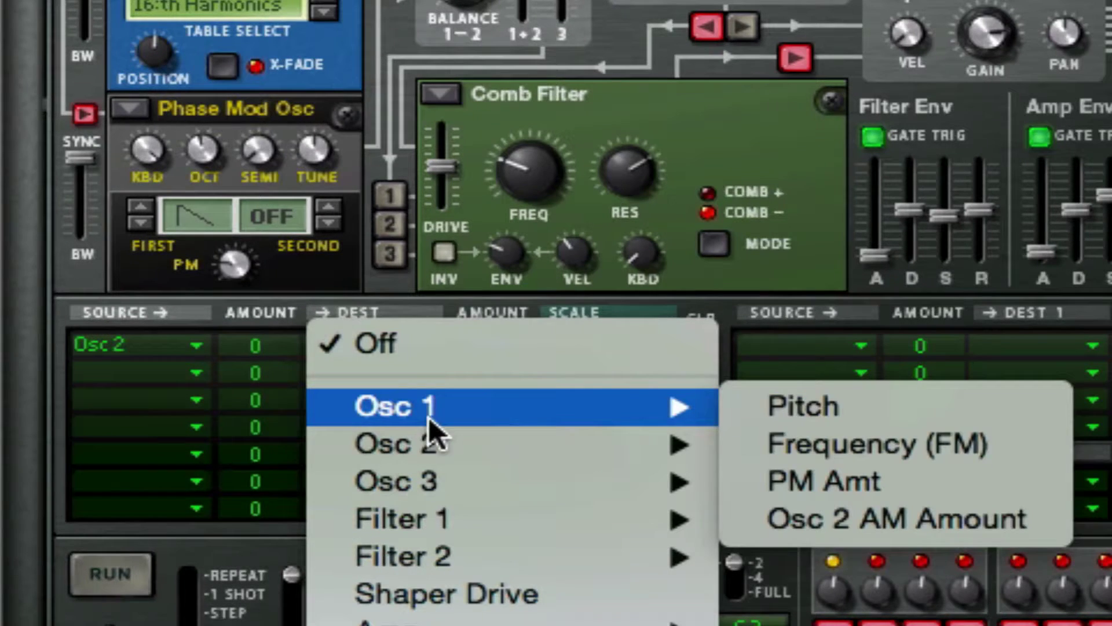
left_click(762, 425)
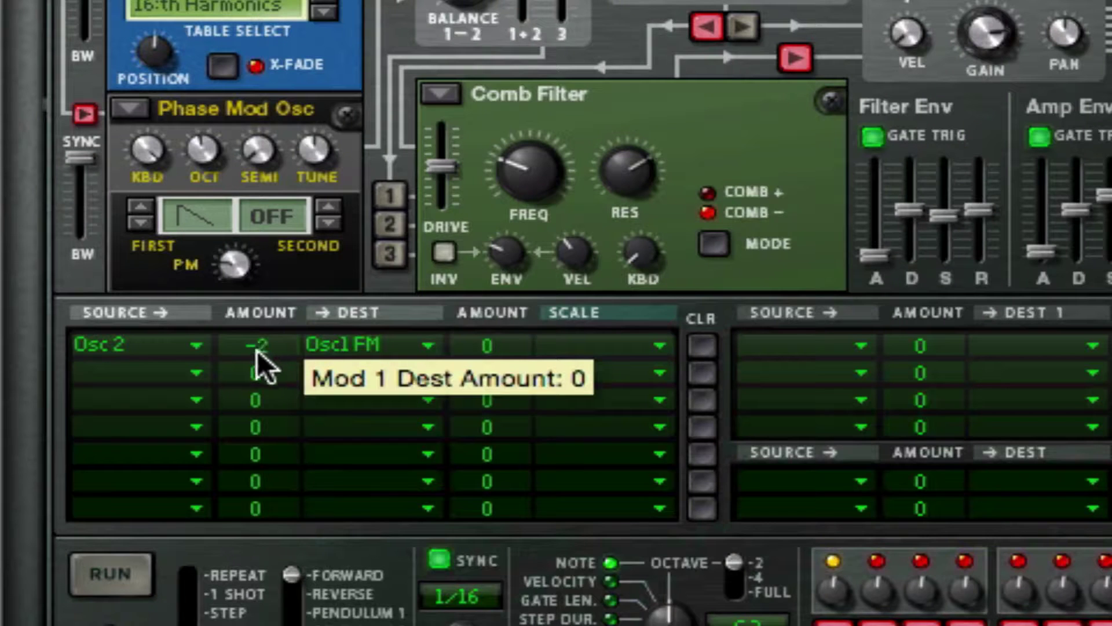
left_click_drag(257, 350, 255, 529)
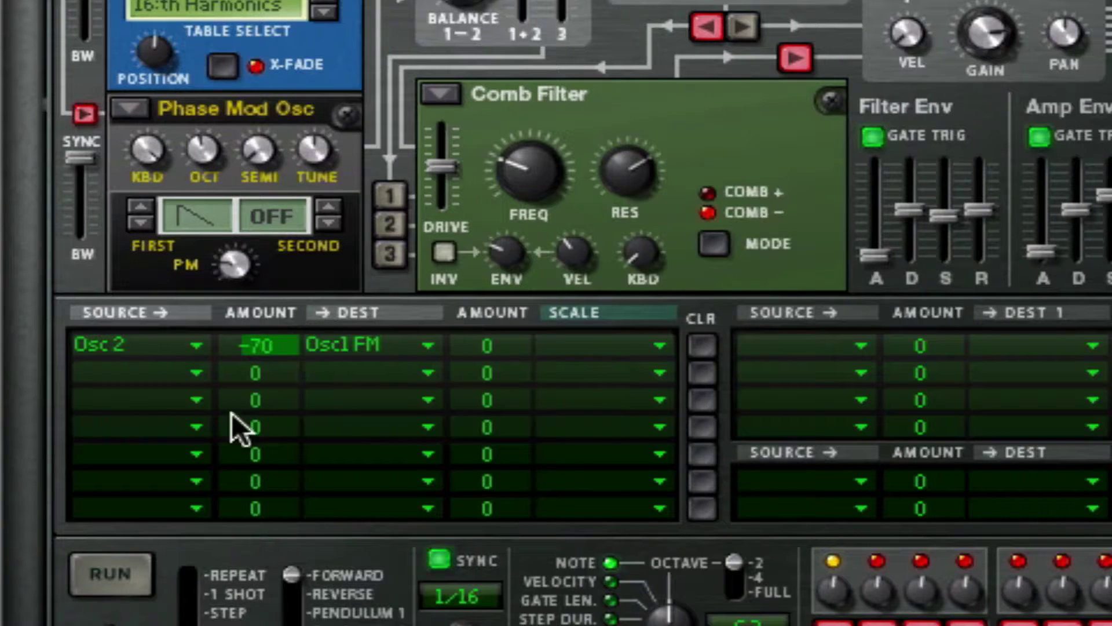
scroll(266, 338, "up", 1)
- Route LFO 1 to Osc 2 Pitch in the second modulation row with an amount of 14
left_click(123, 371)
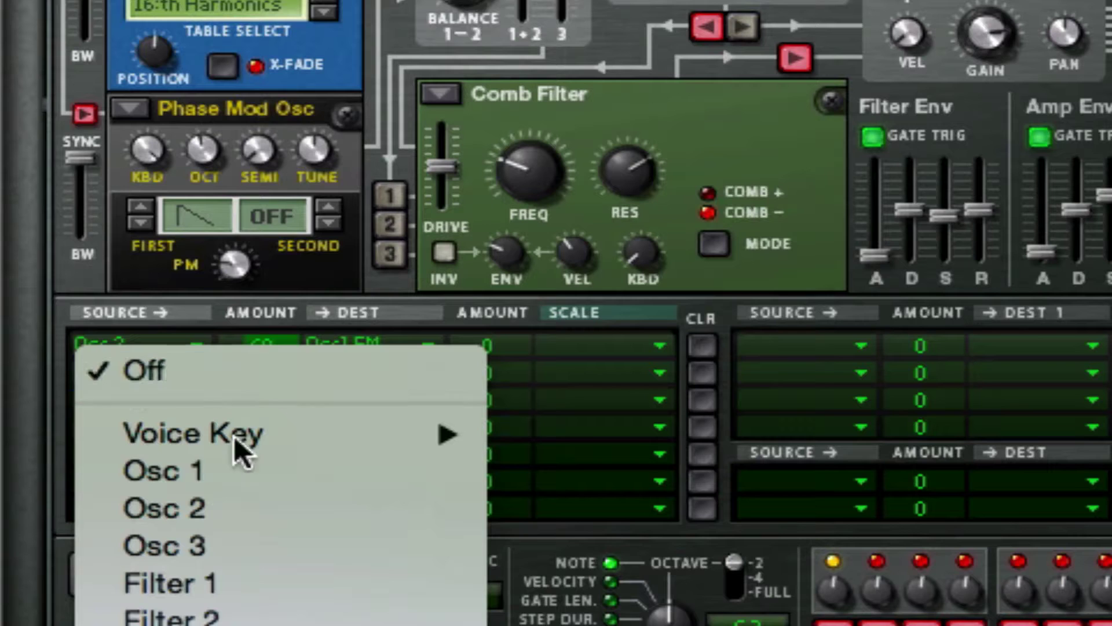
left_click(156, 624)
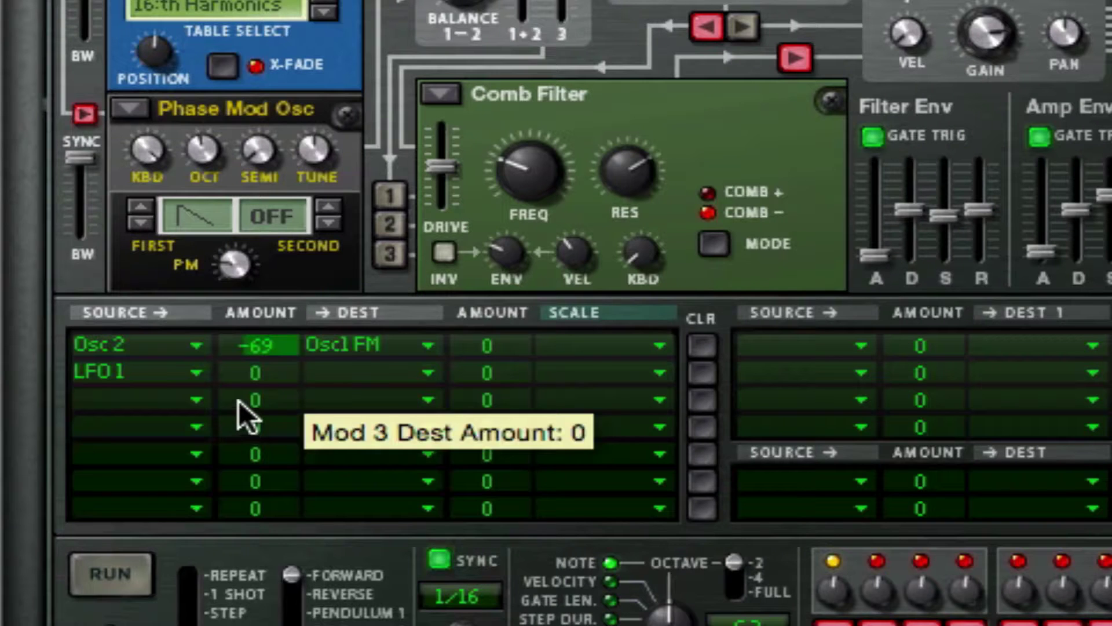
left_click(364, 378)
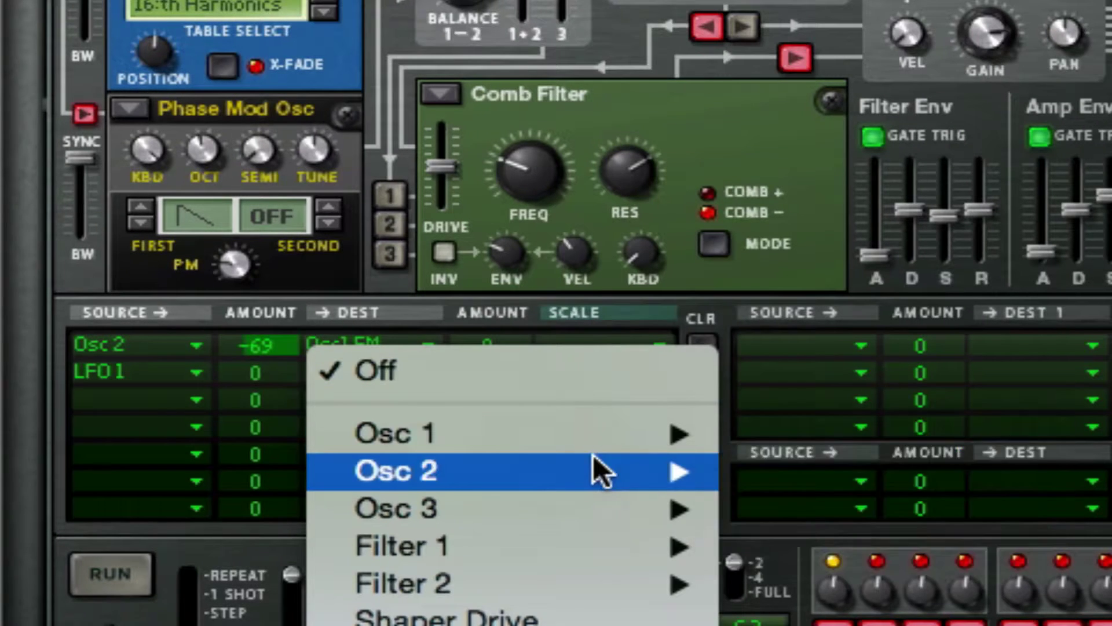
left_click(793, 485)
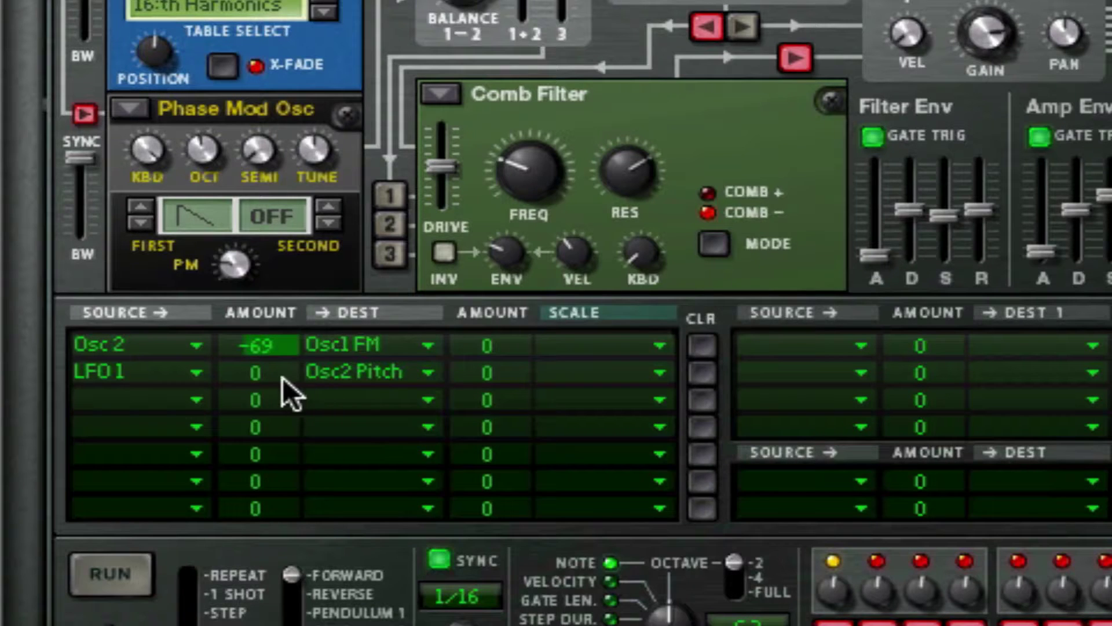
mouse_move(276, 375)
left_mouse_down()
mouse_move(287, 335)
mouse_move(273, 355)
left_mouse_up()
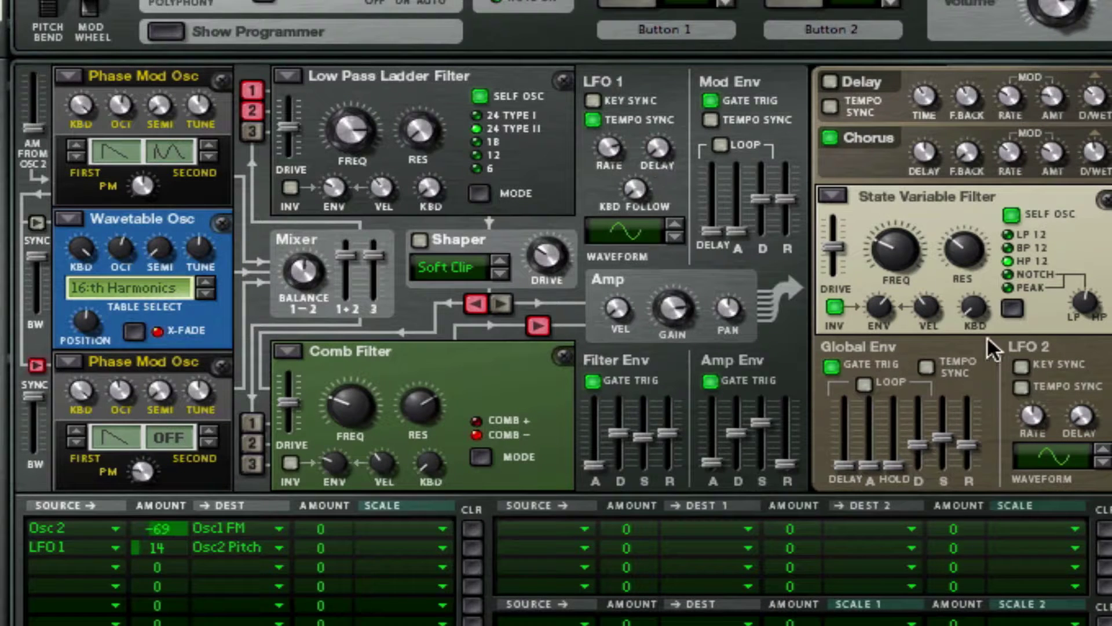
- Hide Thor's programmer, add a Pulveriser after Thor in the Combinator, and raise its Squash
left_click(167, 32)
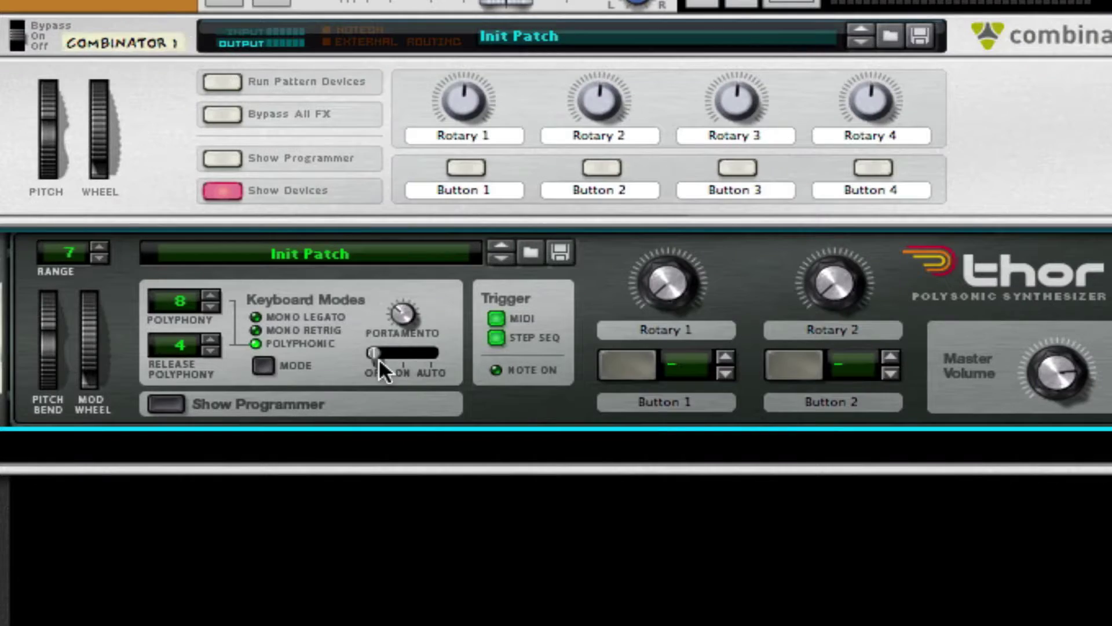
right_click(474, 401)
mouse_move(798, 557)
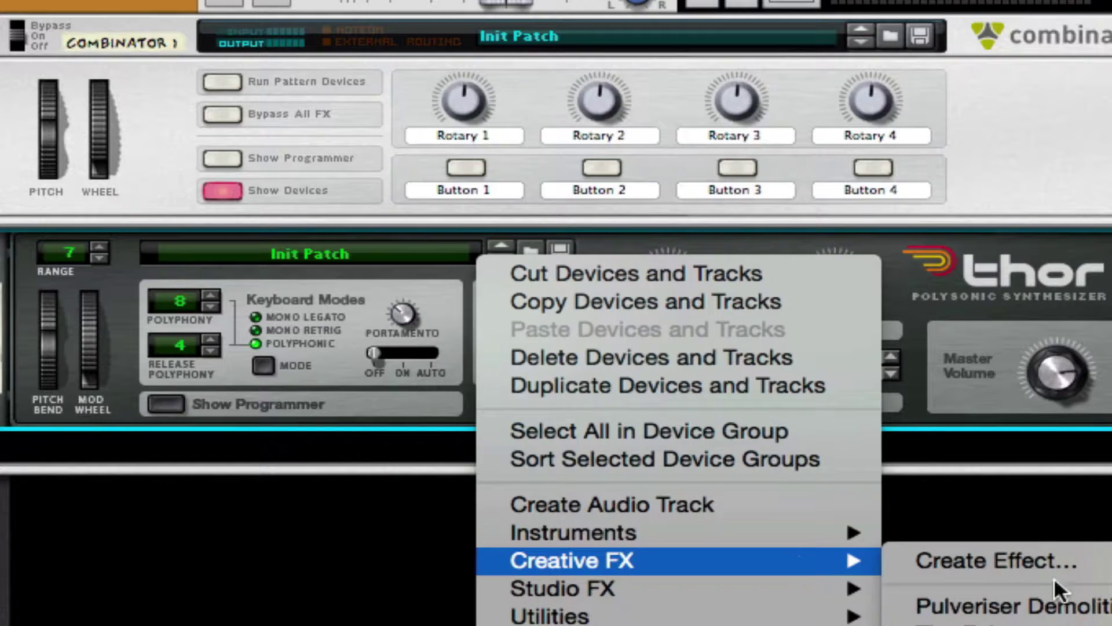
left_click(1046, 607)
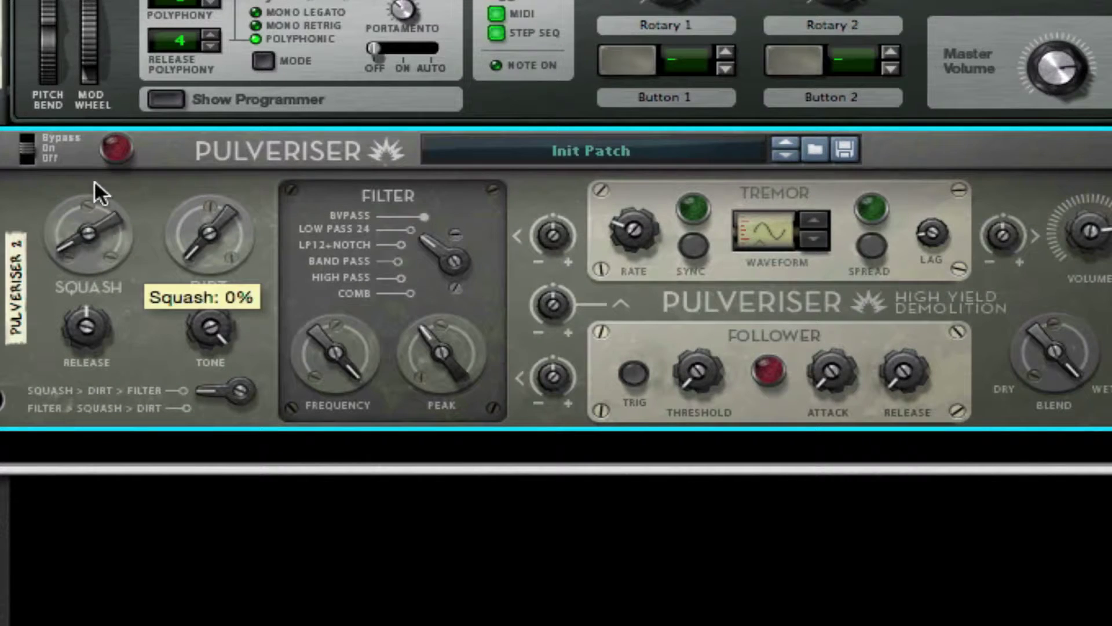
left_click_drag(99, 192, 103, 132)
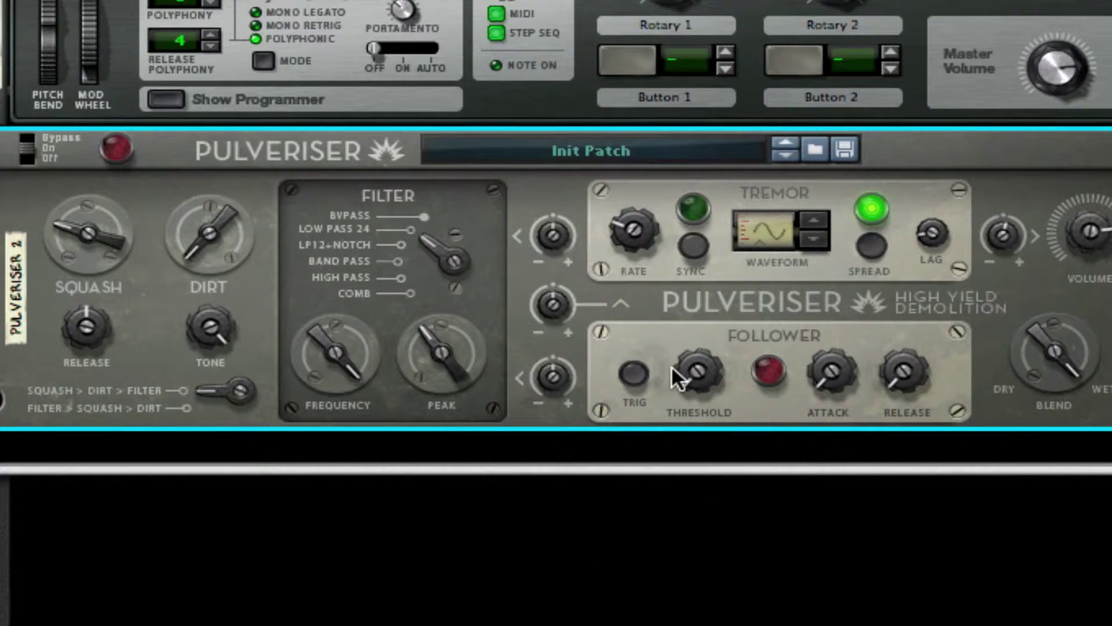
- Add an MClass Stereo Imager with the low band fully mono and the high band widened, and lower the Pulveriser's volume
right_click(652, 307)
mouse_move(752, 610)
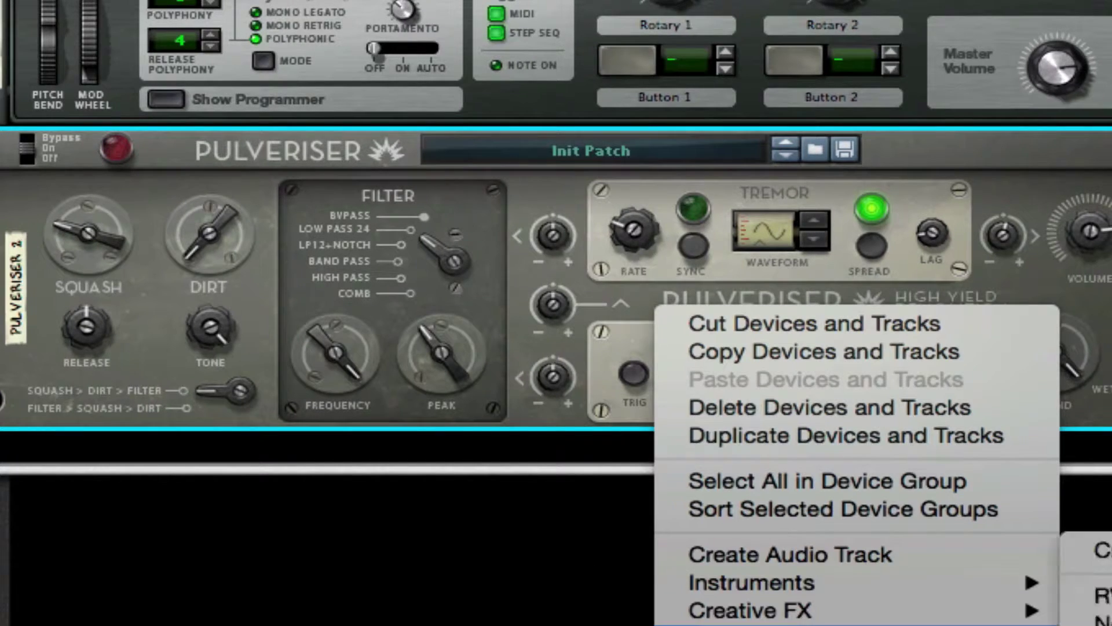
left_click(1097, 594)
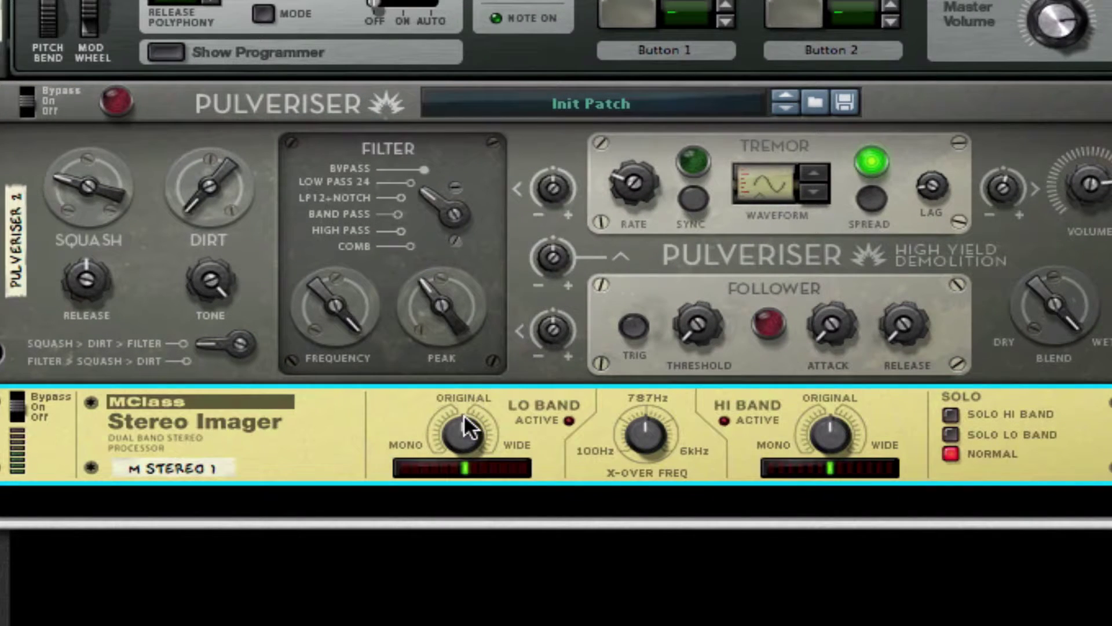
left_click_drag(463, 414, 706, 468)
left_click_drag(831, 438, 839, 377)
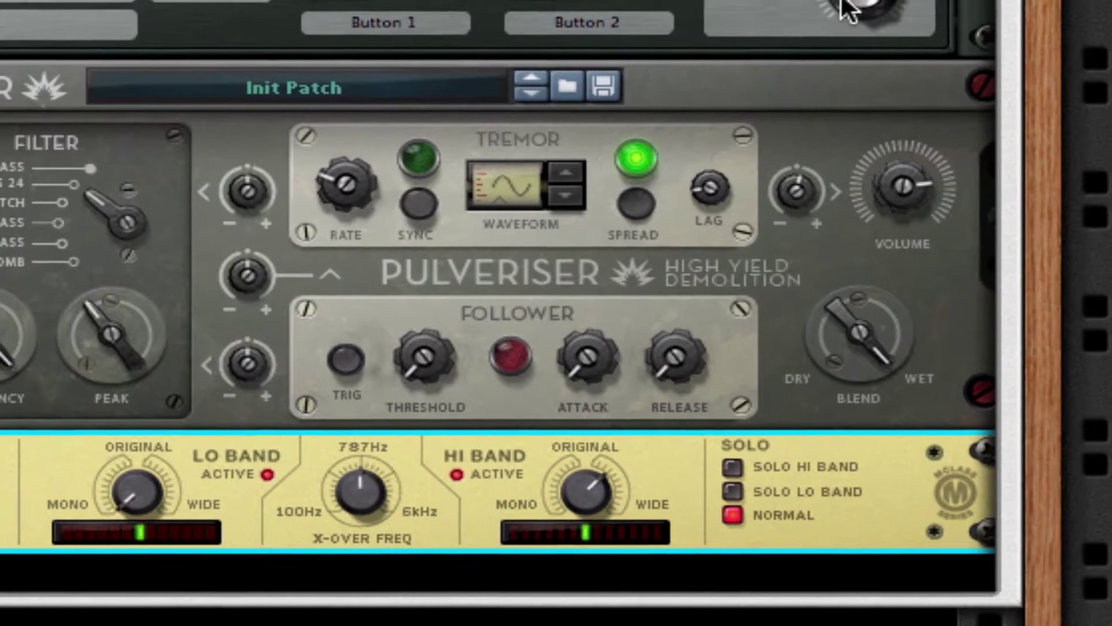
left_click_drag(876, 167, 874, 252)
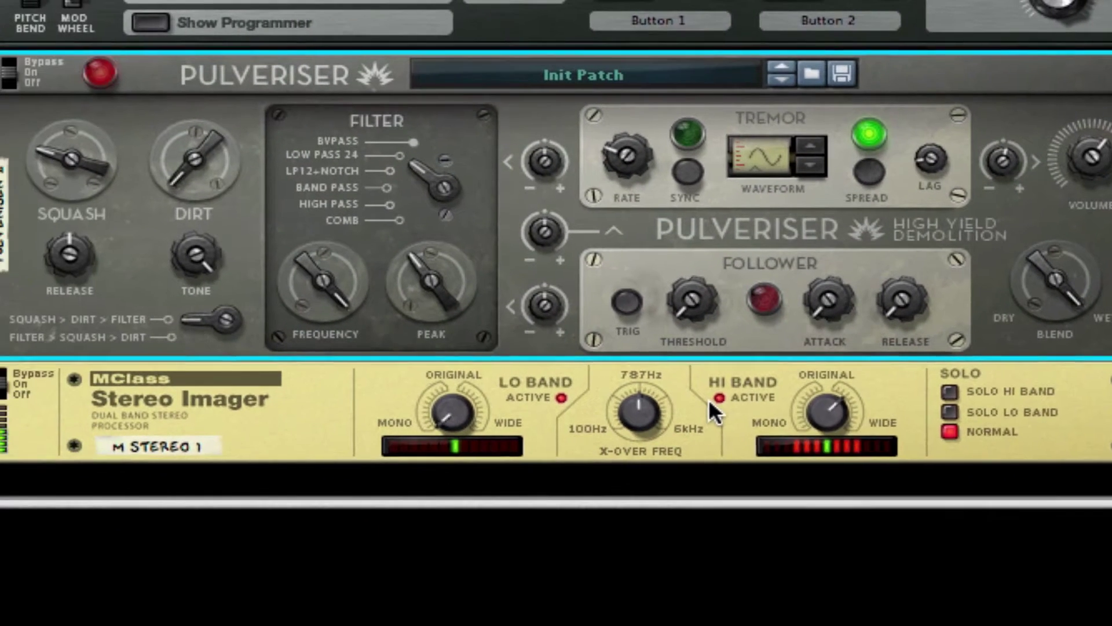
- Add an MClass Maximizer after the Stereo Imager with the limiter off, Auto release, and soft clip on at amount 127
right_click(707, 399)
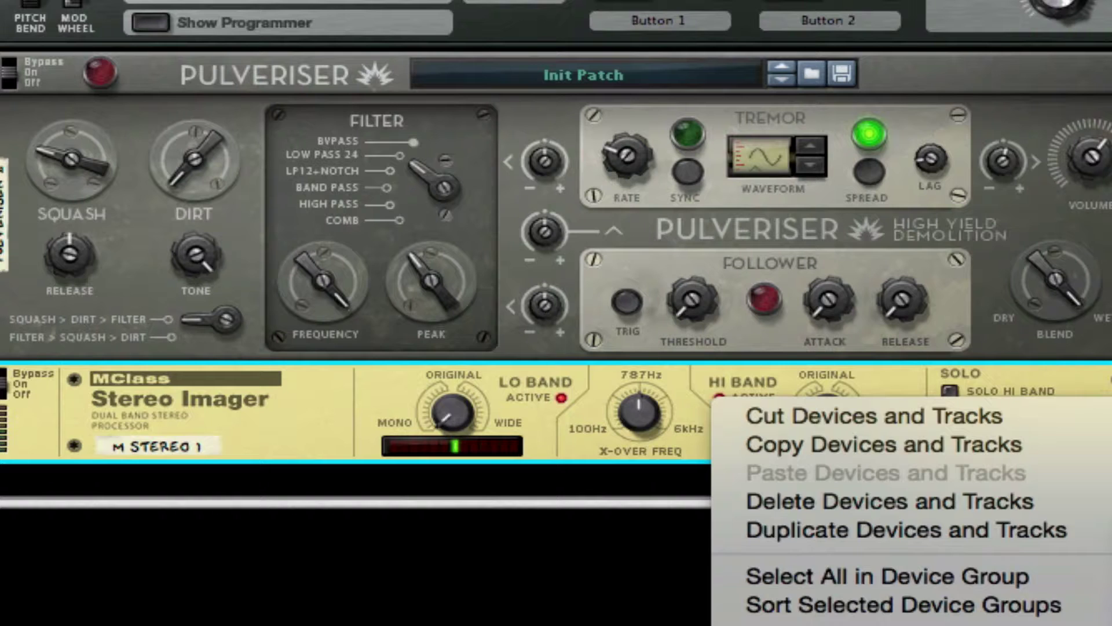
left_click(339, 479)
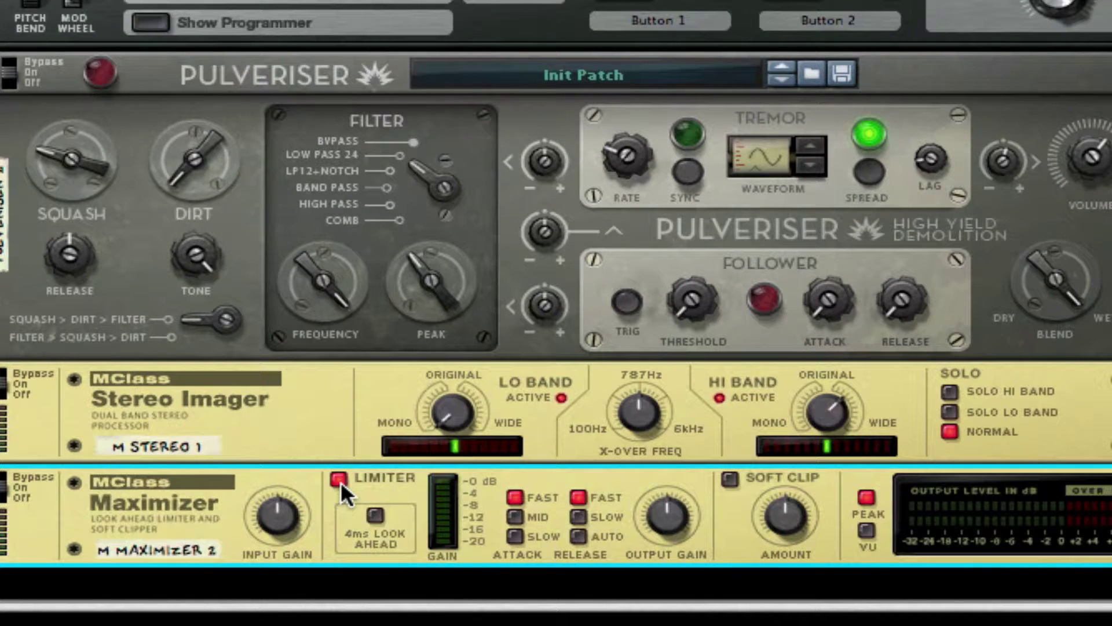
left_click(340, 480)
left_click(578, 536)
left_click(729, 476)
left_click_drag(783, 512, 850, 96)
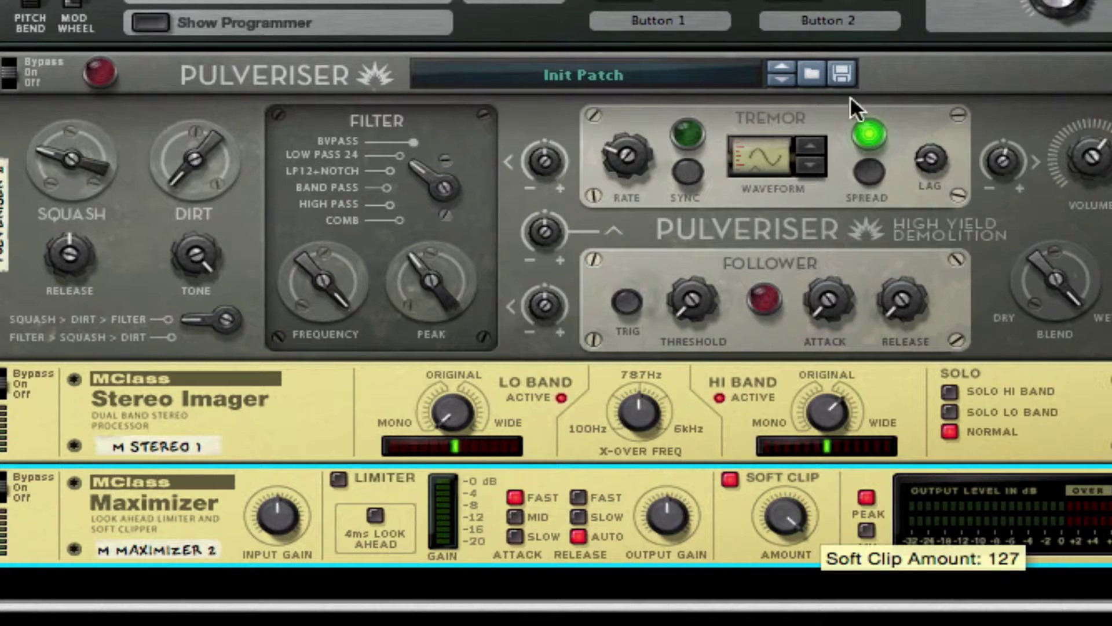
key("space")
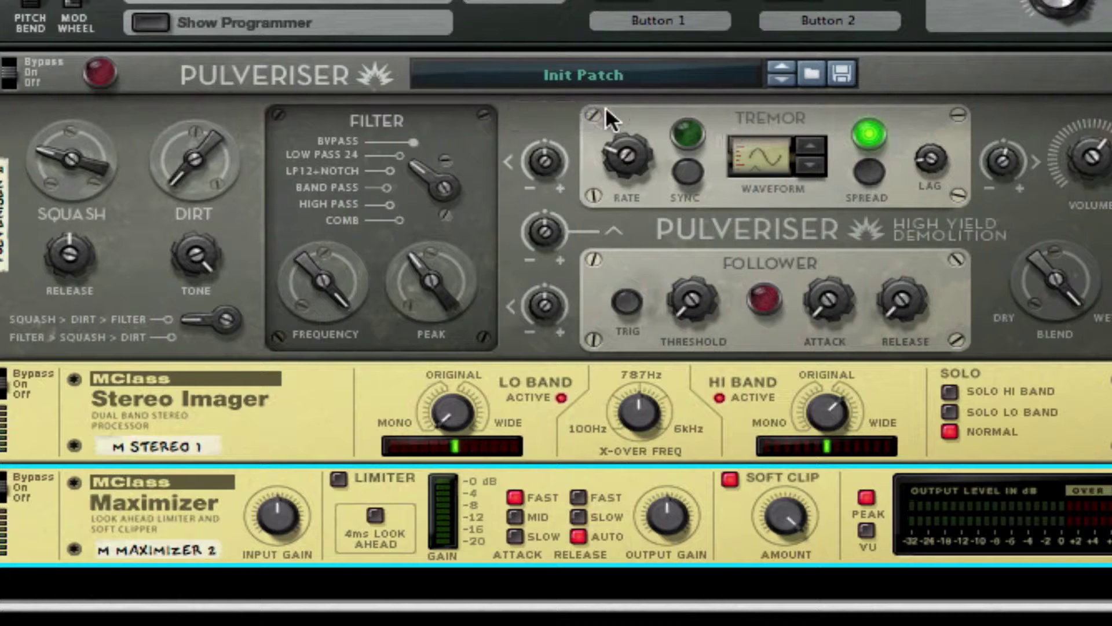
- Play back the COMIC_OBBLE Combinator and examine the settings of its SubTractor, Pulveriser and vocoder
scroll(659, 149, "up", 2)
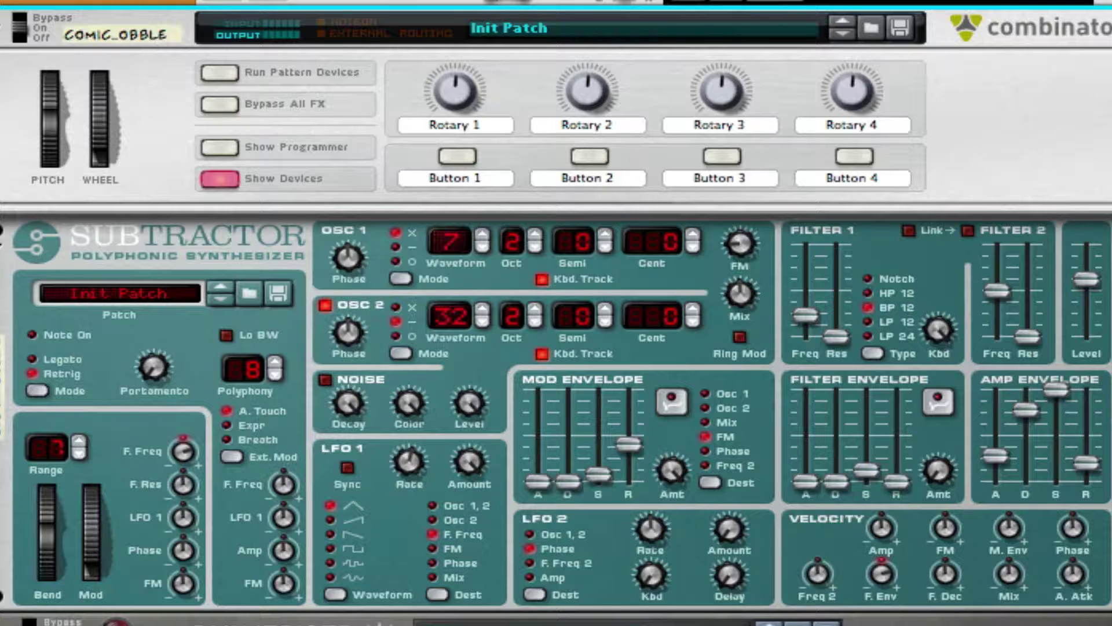
key("space")
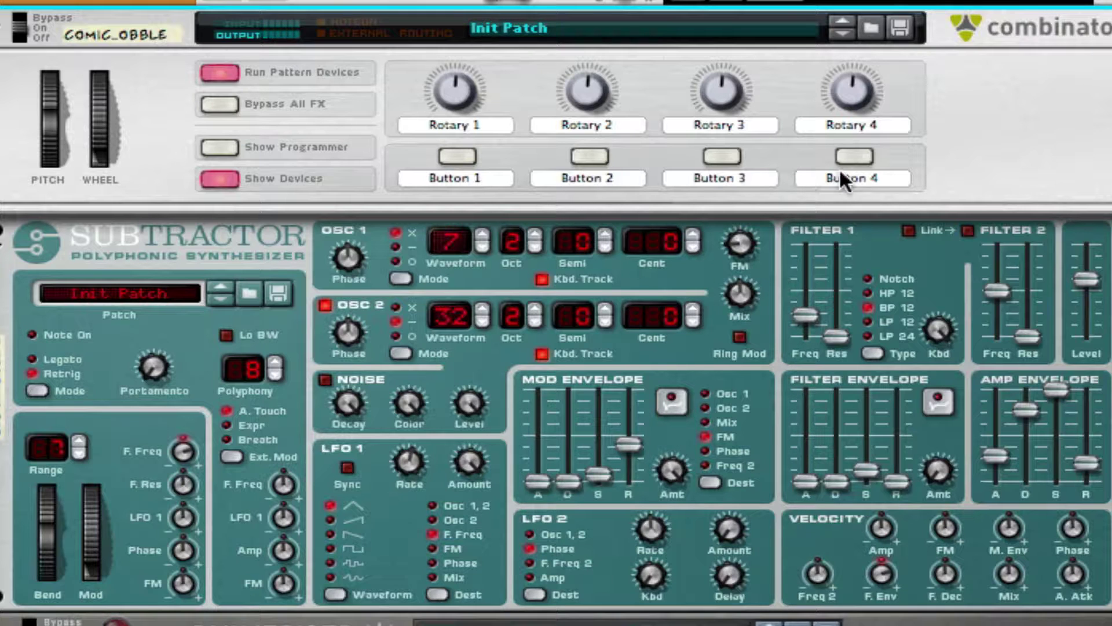
scroll(1014, 170, "down", 3)
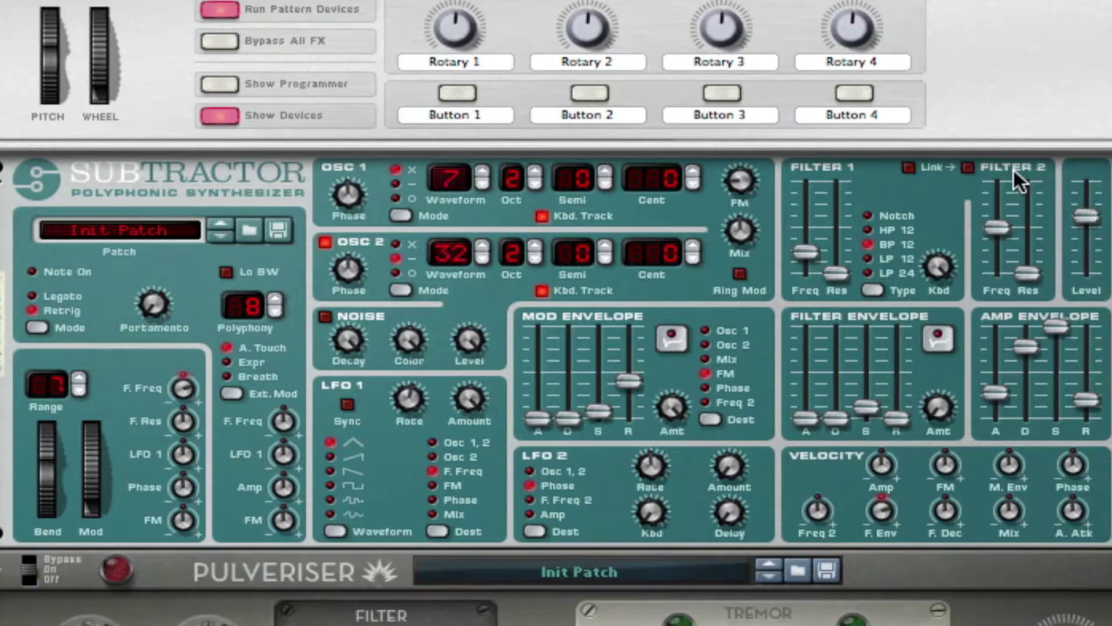
scroll(1013, 169, "down", 5)
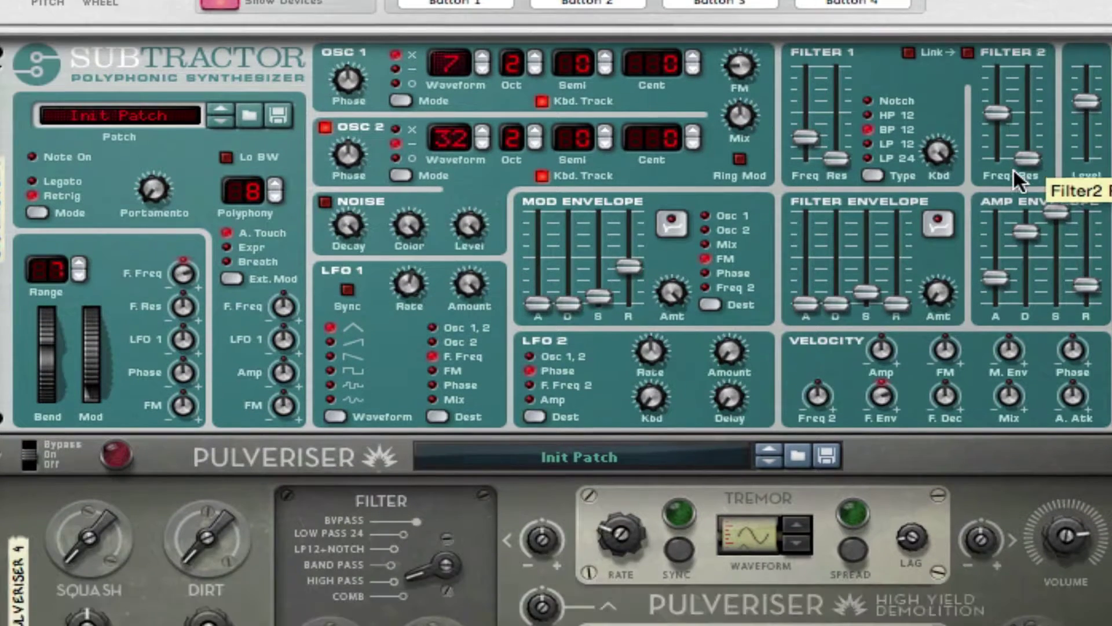
scroll(1013, 169, "down", 3)
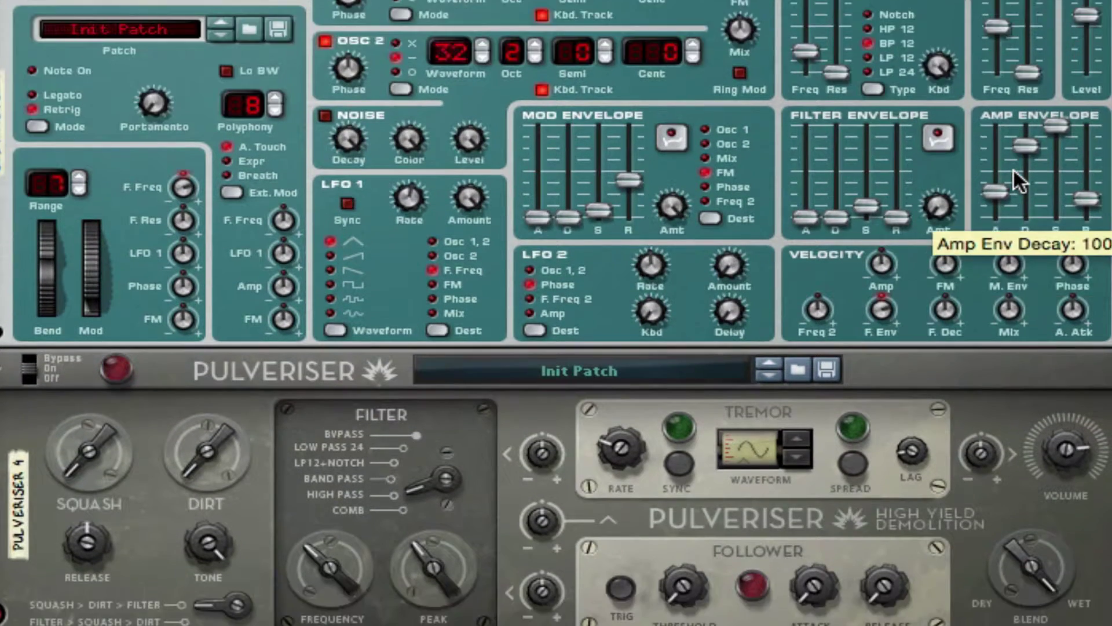
scroll(1014, 169, "down", 1)
scroll(1014, 168, "down", 1)
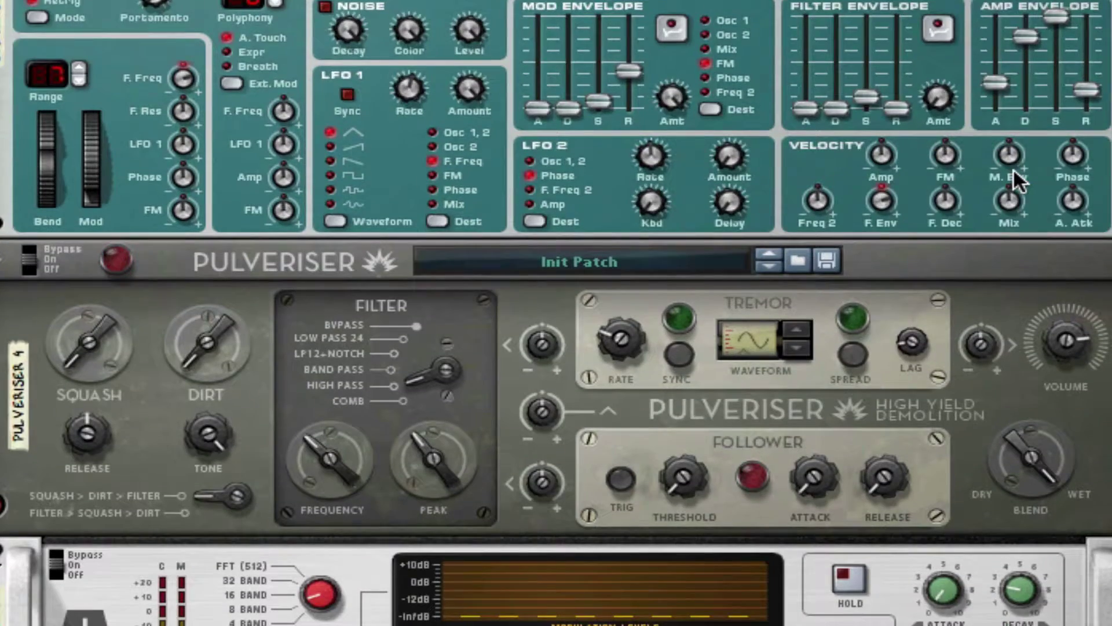
scroll(1014, 168, "down", 6)
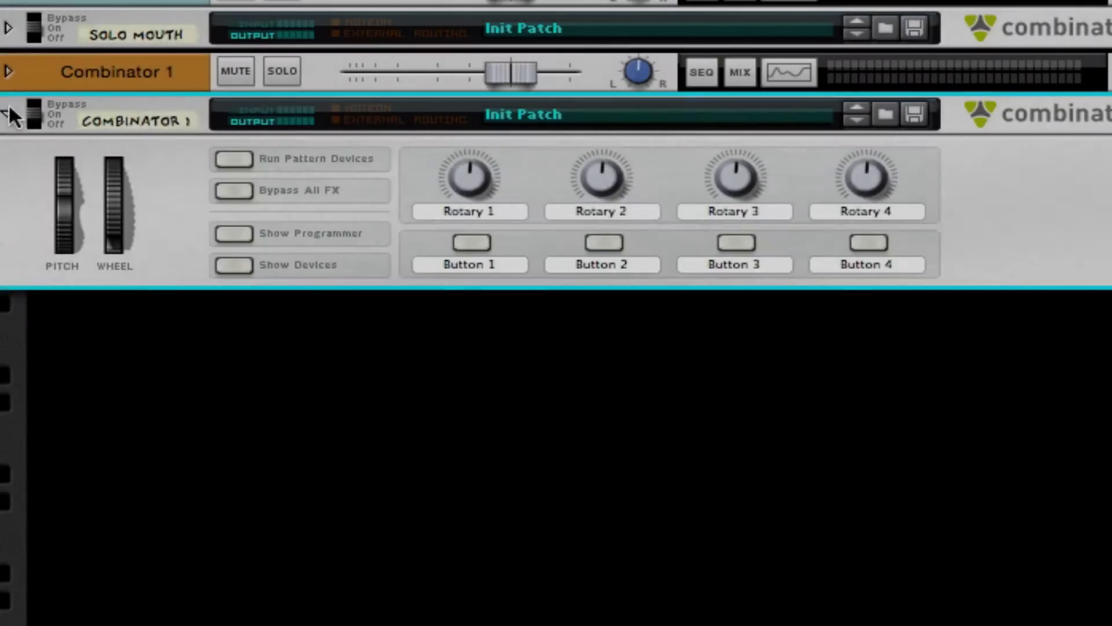
- Collapse Combinator 1 and create a new empty Combinator below it in the rack
left_click(8, 114)
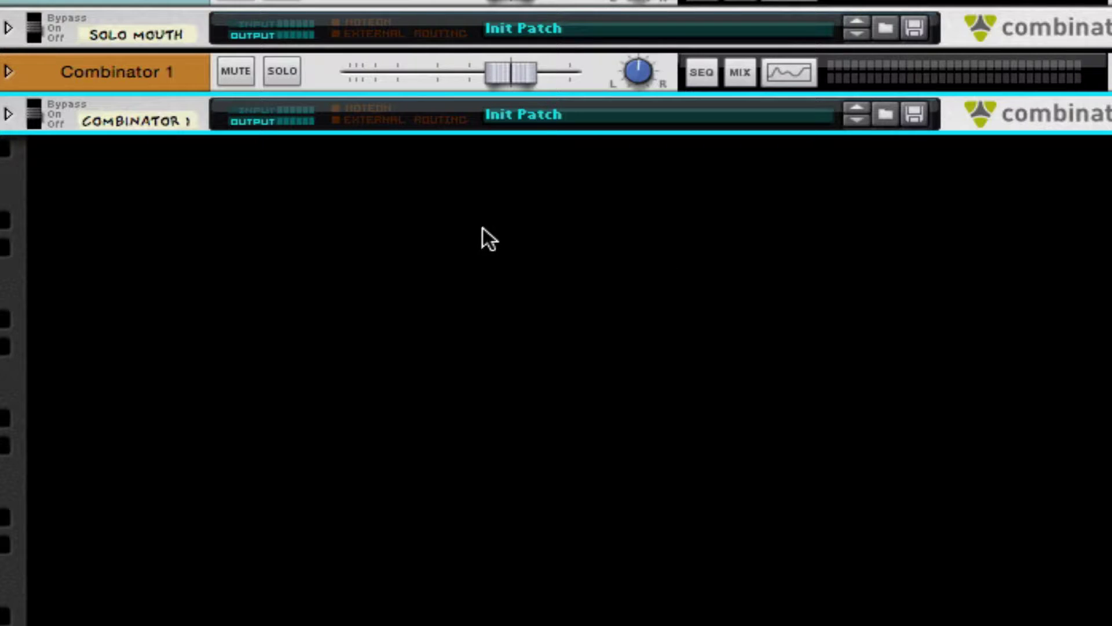
right_click(596, 218)
mouse_move(831, 462)
left_click(1067, 459)
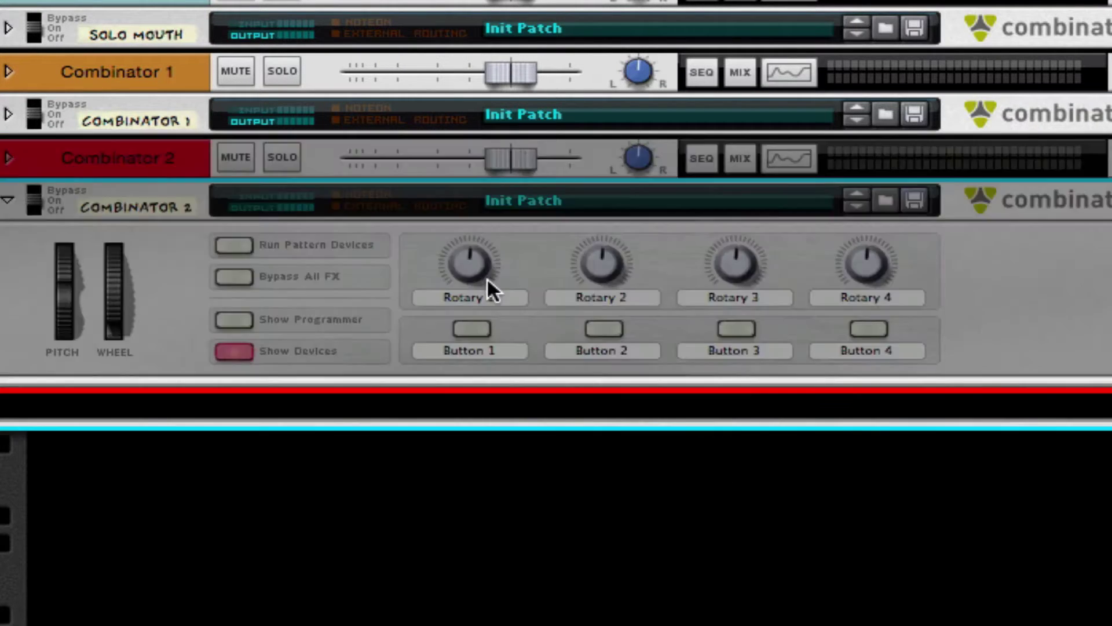
- Add a SubTractor Analog Synthesizer inside Combinator 2
right_click(491, 412)
mouse_move(734, 322)
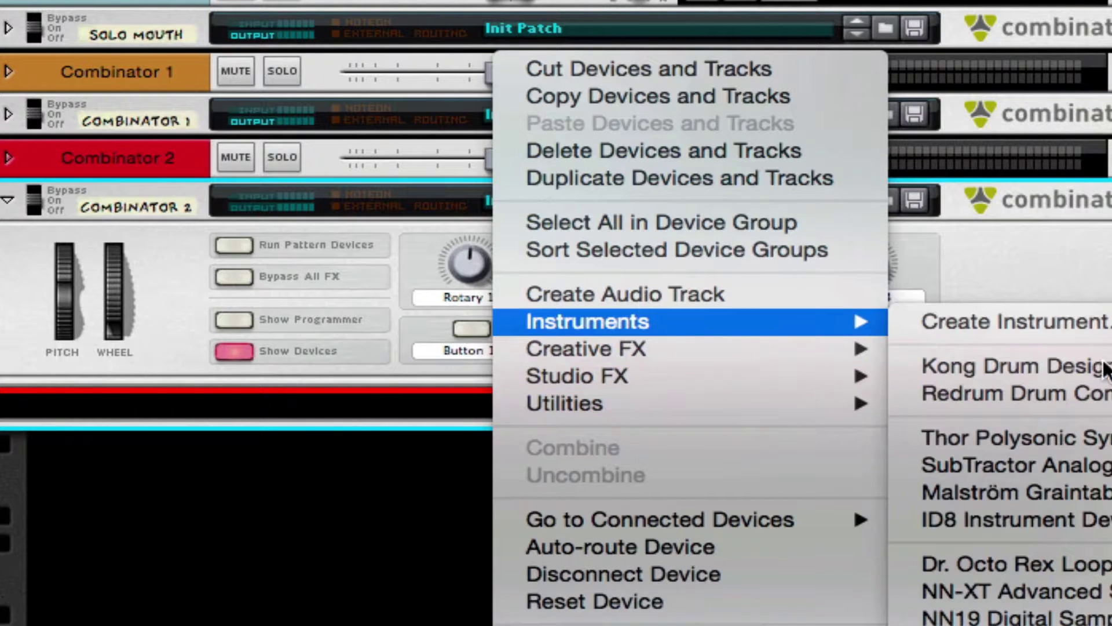
left_click(996, 464)
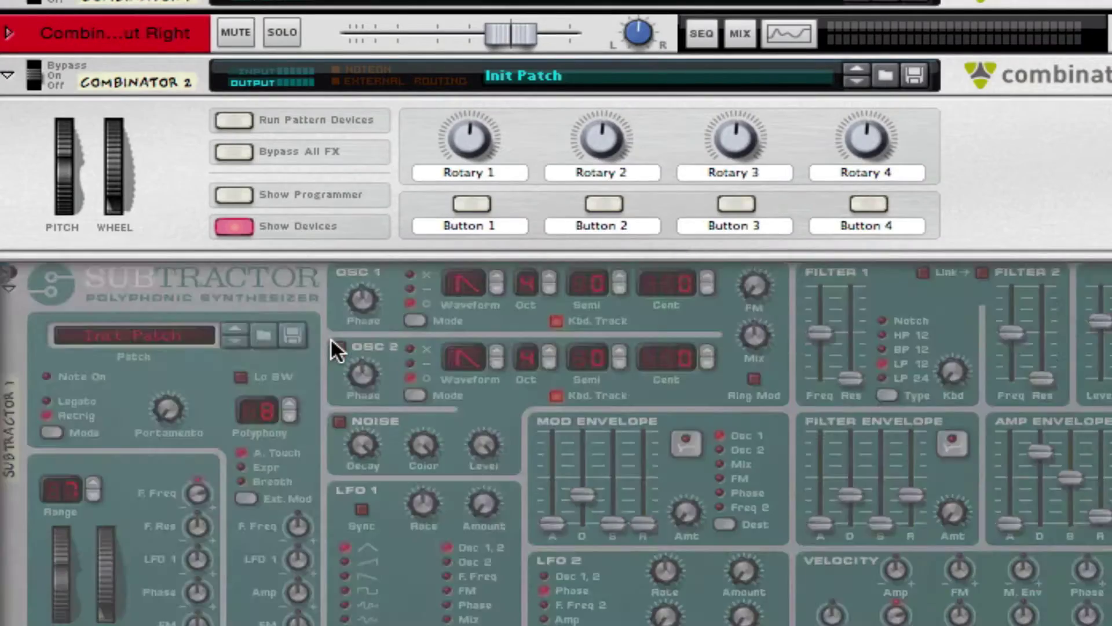
- Set oscillator 1 of the SubTractor to waveform 7, multiply phase mode and octave 2, and adjust the FM amount
scroll(330, 337, "down", 4)
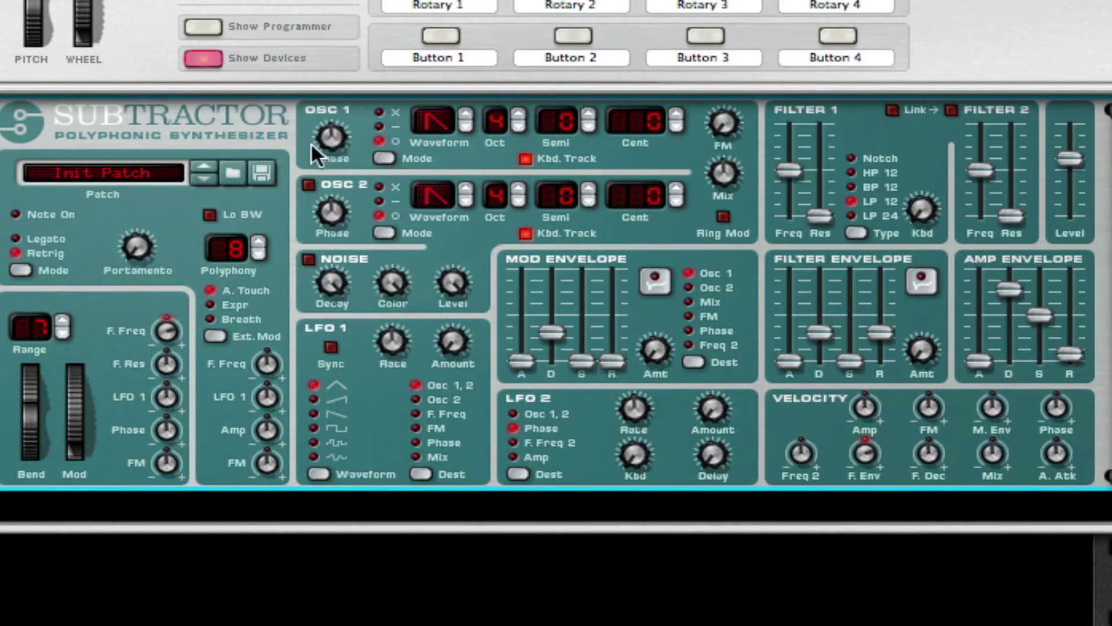
left_click(465, 114)
left_click(466, 114)
left_click(465, 114)
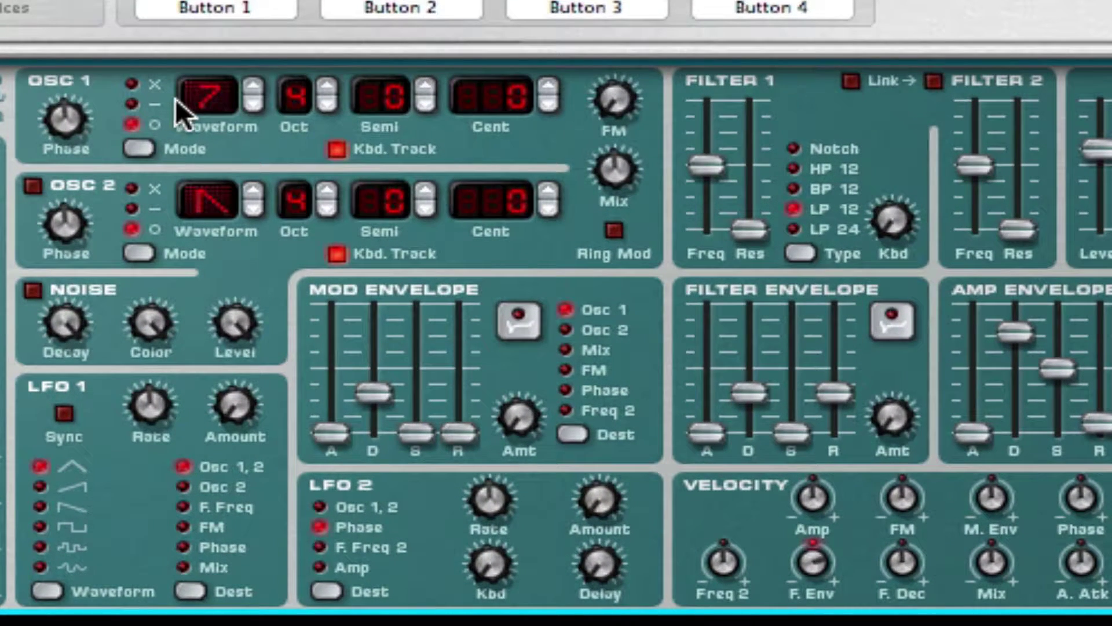
left_click(132, 84)
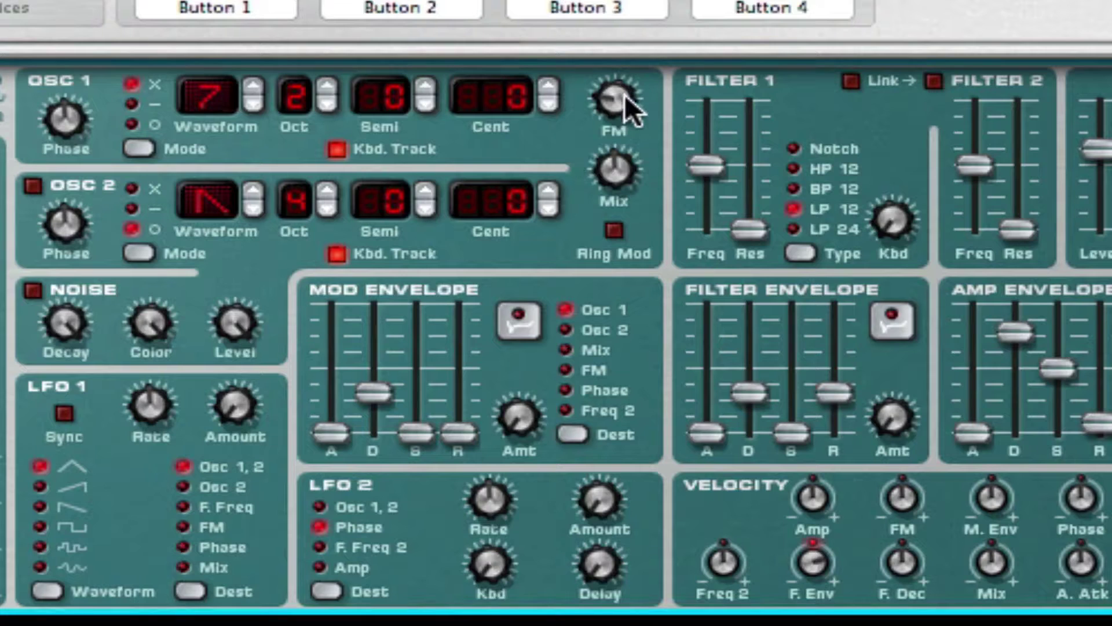
left_click_drag(617, 110, 616, 137)
- Set Filter 1 to BP 12 with frequency 28 and raise its keyboard tracking
left_click_drag(699, 161, 700, 200)
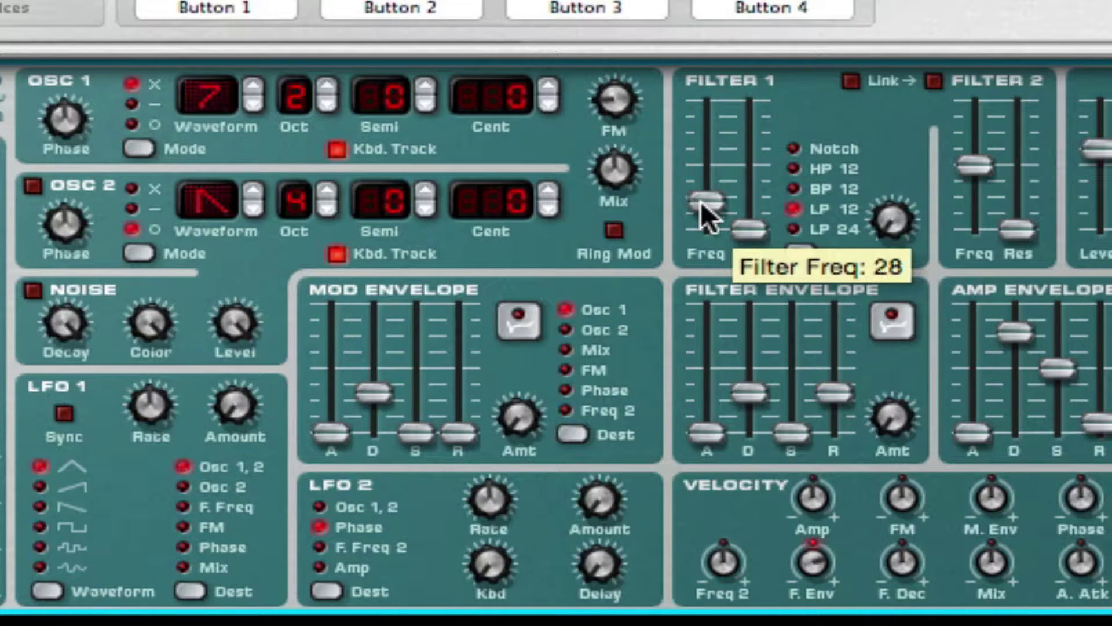
left_click(841, 184)
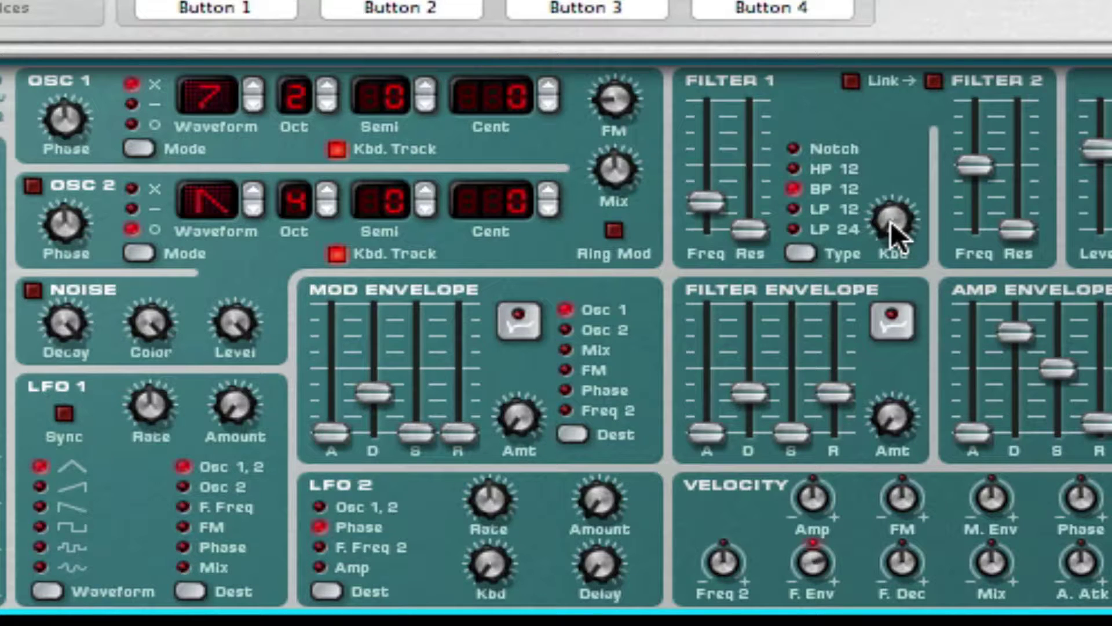
left_click_drag(891, 221, 891, 209)
- Enable oscillator 2 with waveform 32, octave 2 and subtract phase mode
left_click(34, 187)
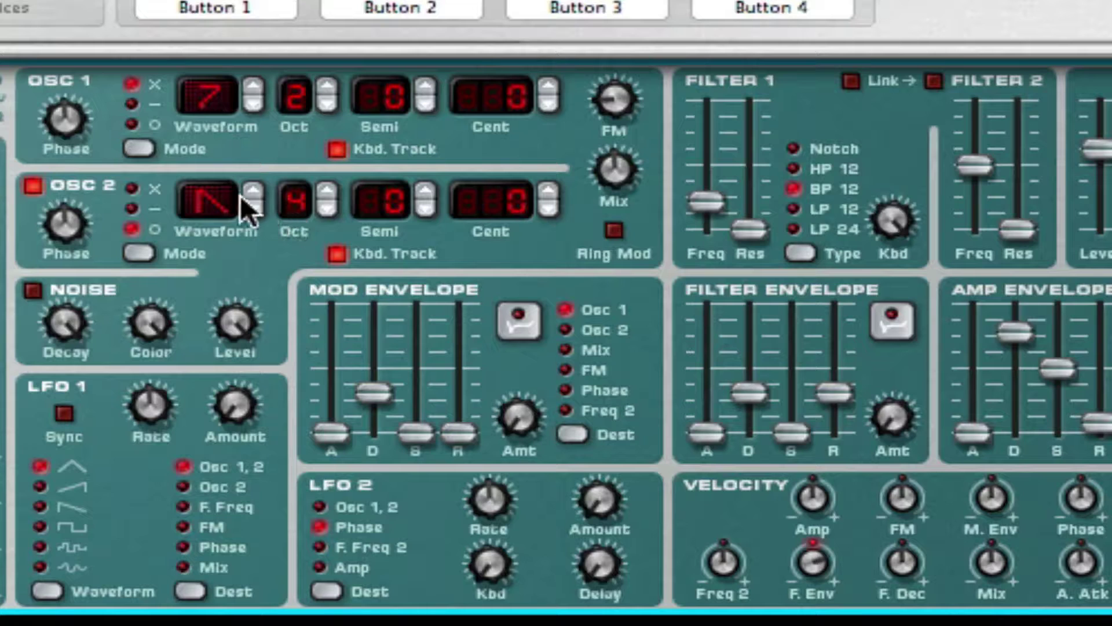
left_click_drag(258, 188, 259, 189)
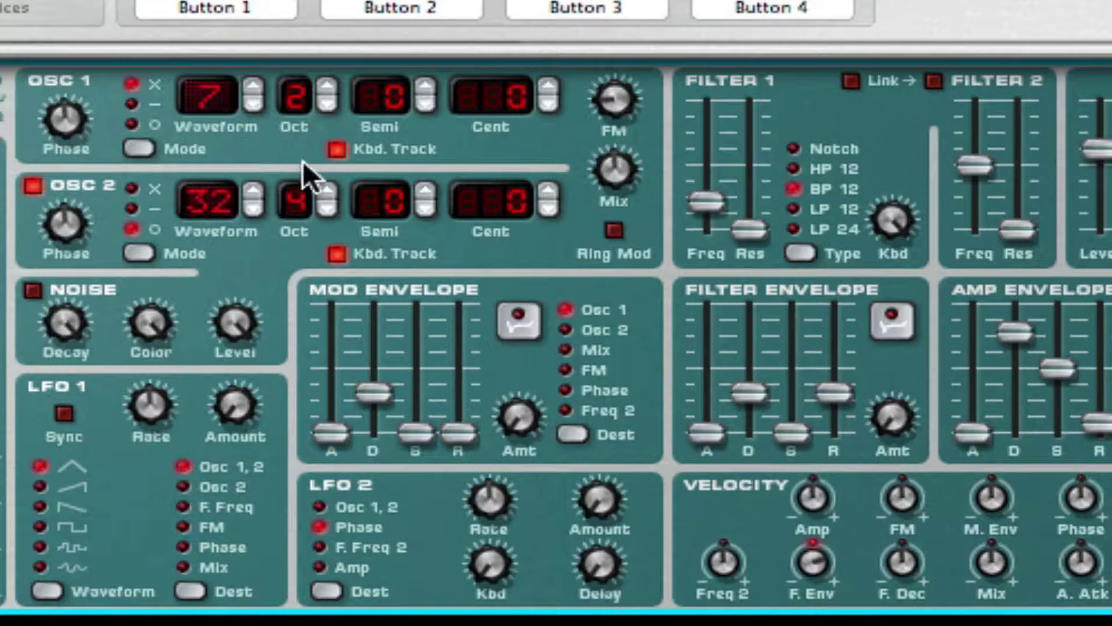
left_click(325, 204)
left_click(325, 204)
left_click(130, 206)
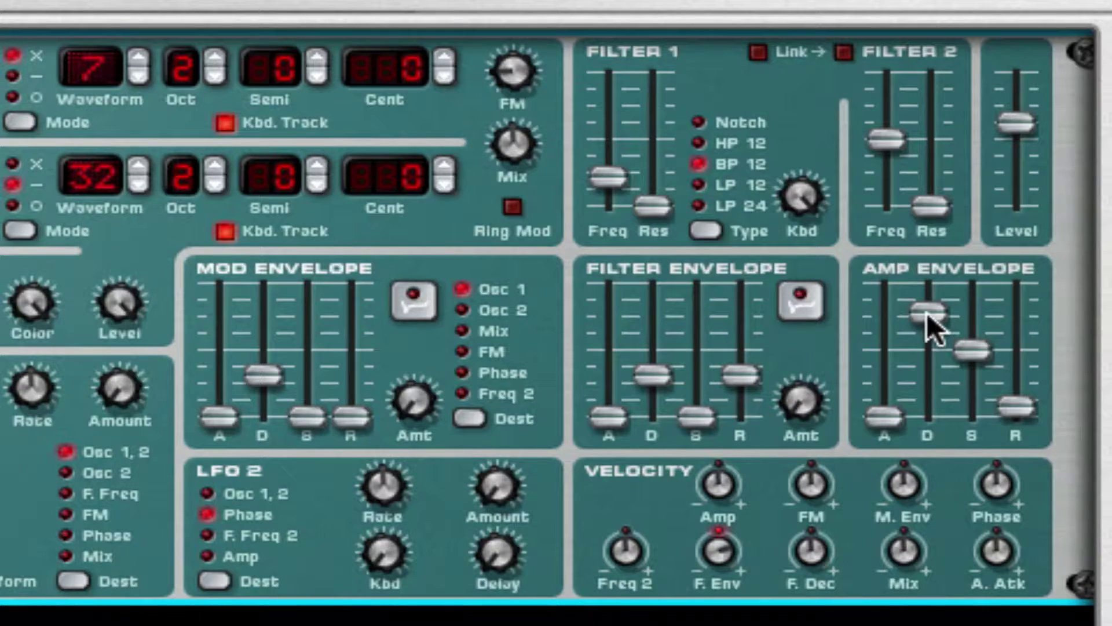
- Raise the amp envelope's decay and sustain to maximum and increase its attack and release slightly
left_click_drag(927, 311, 926, 284)
left_click_drag(972, 349, 963, 241)
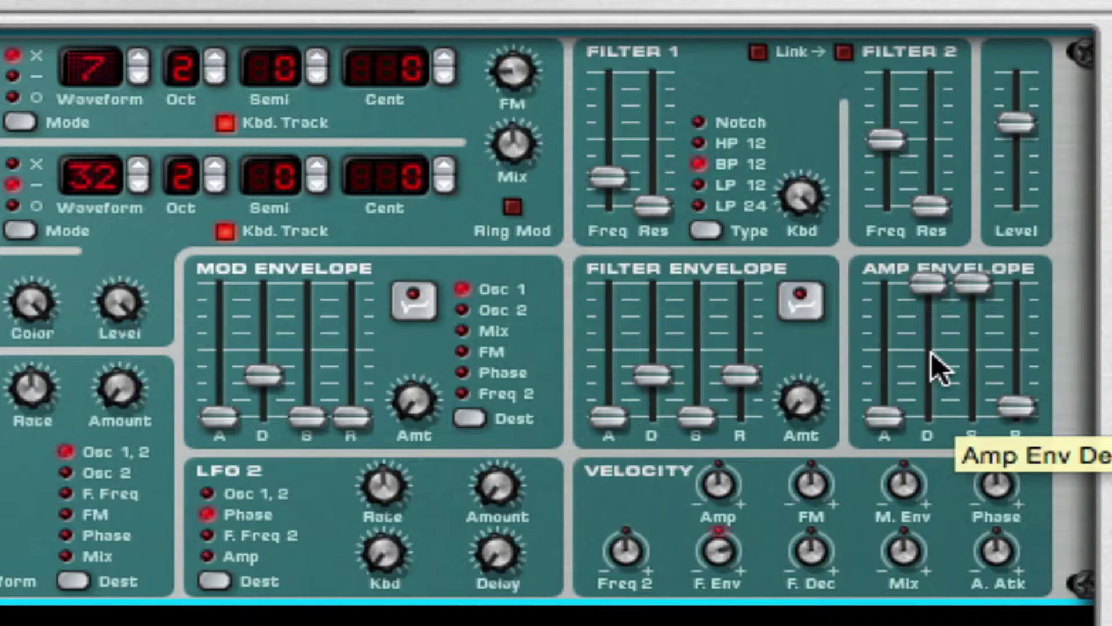
left_click_drag(869, 415, 867, 384)
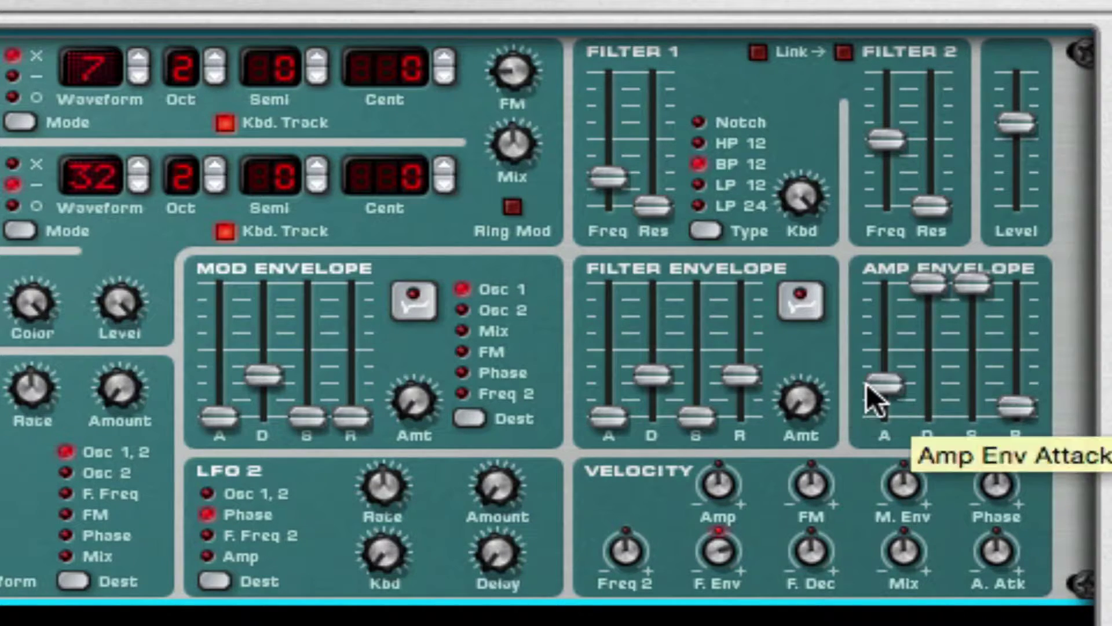
left_click_drag(1014, 408, 1012, 385)
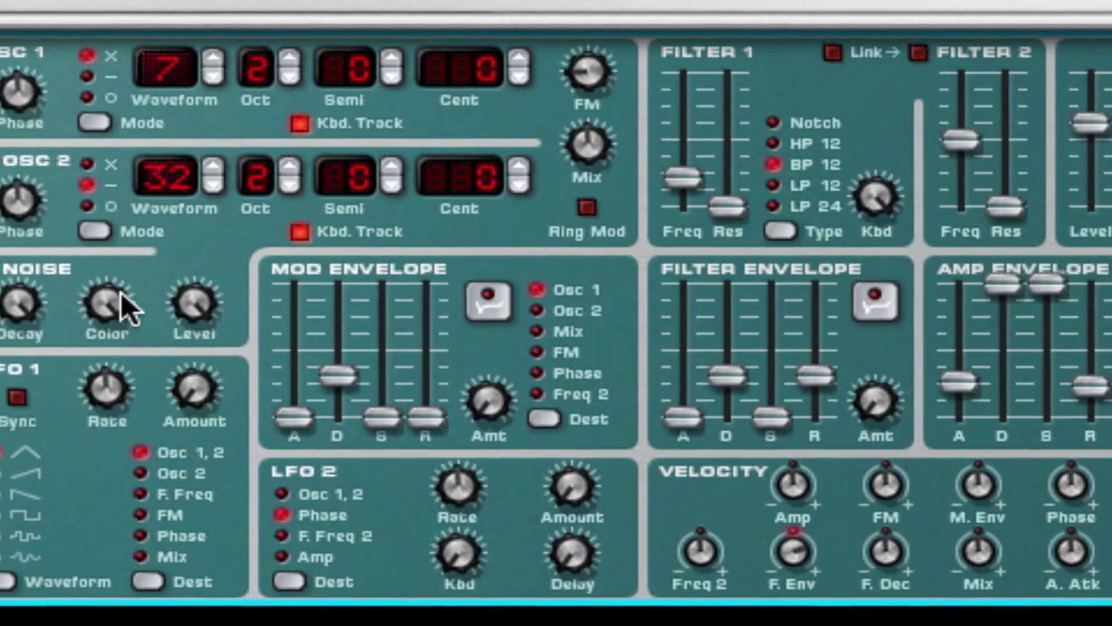
- Turn up the LFO 1 amount, route it to F. Freq and raise its rate slightly
mouse_move(122, 295)
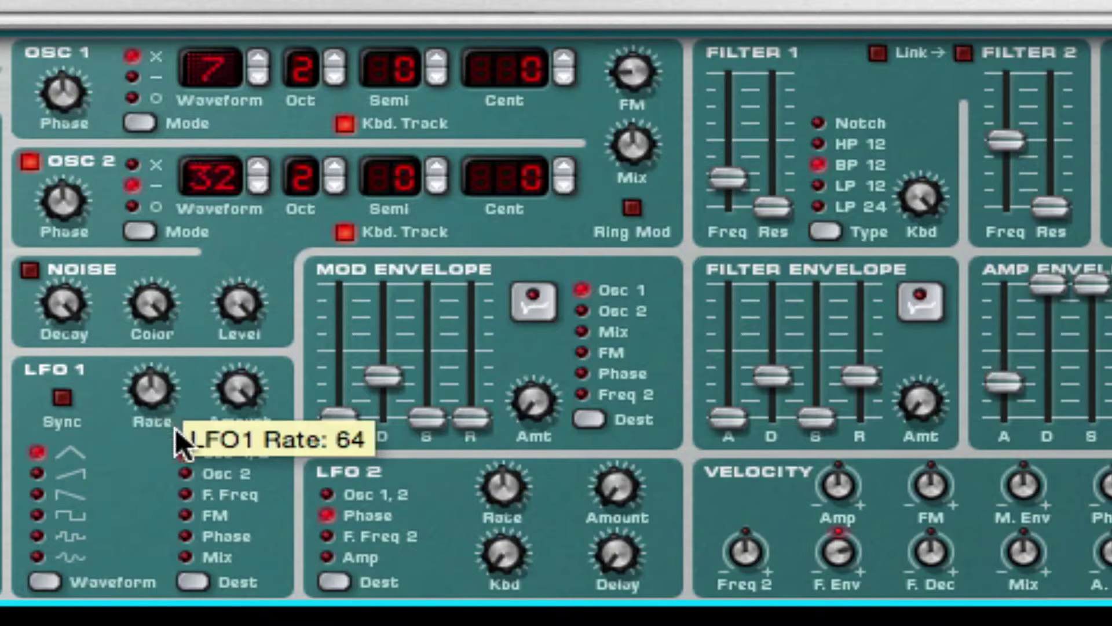
left_click(224, 495)
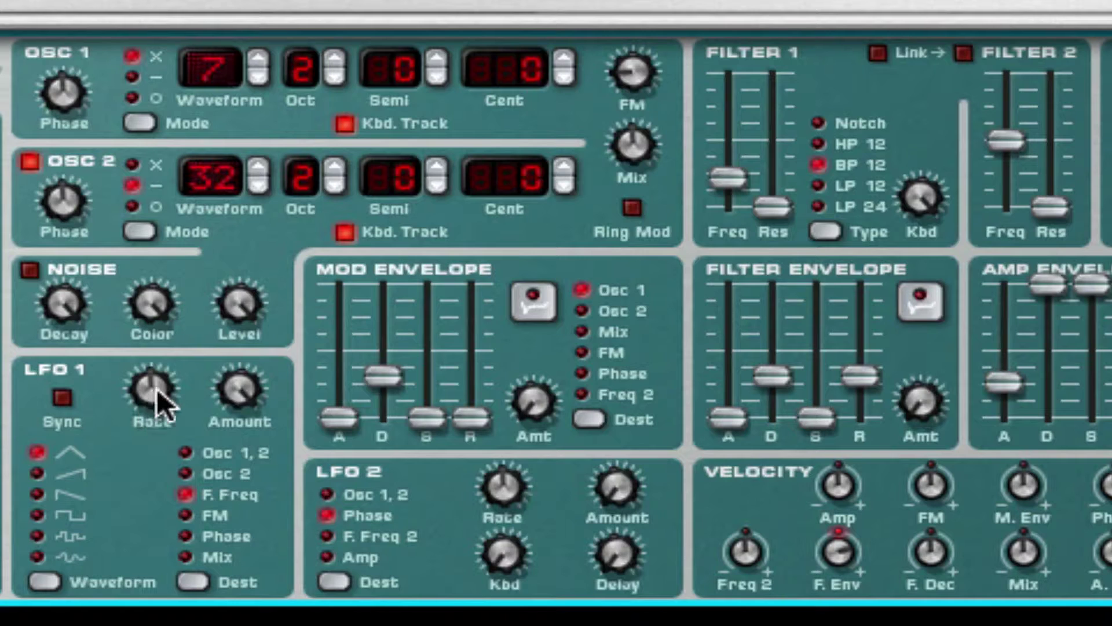
left_click_drag(163, 376, 166, 352)
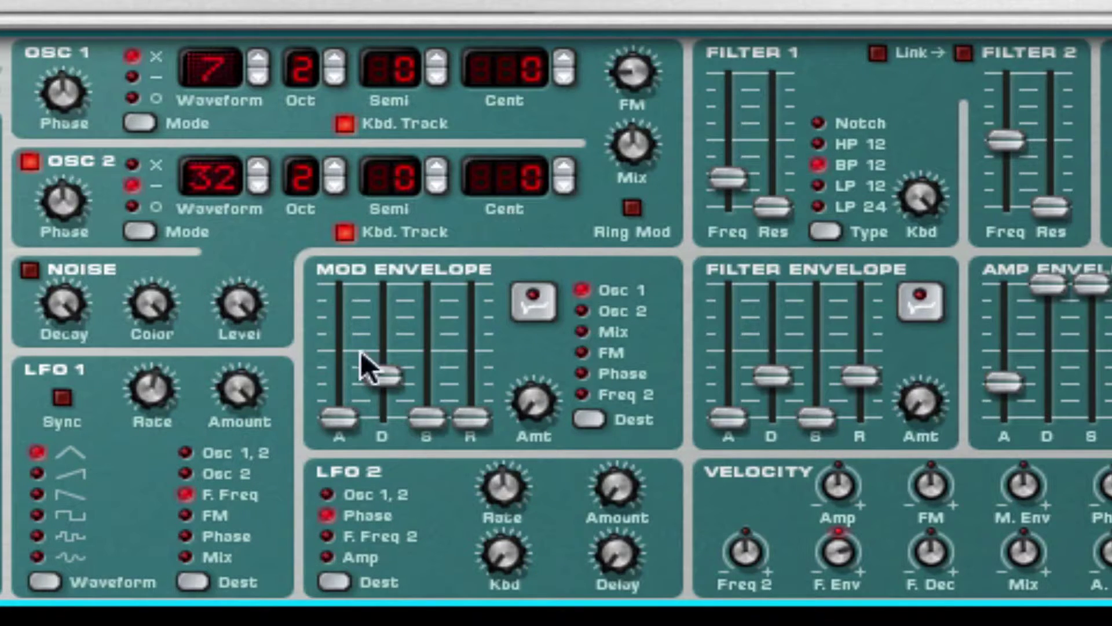
- Add a Pulveriser Demolition effect after the SubTractor in the Combinator
mouse_move(321, 374)
right_click(277, 496)
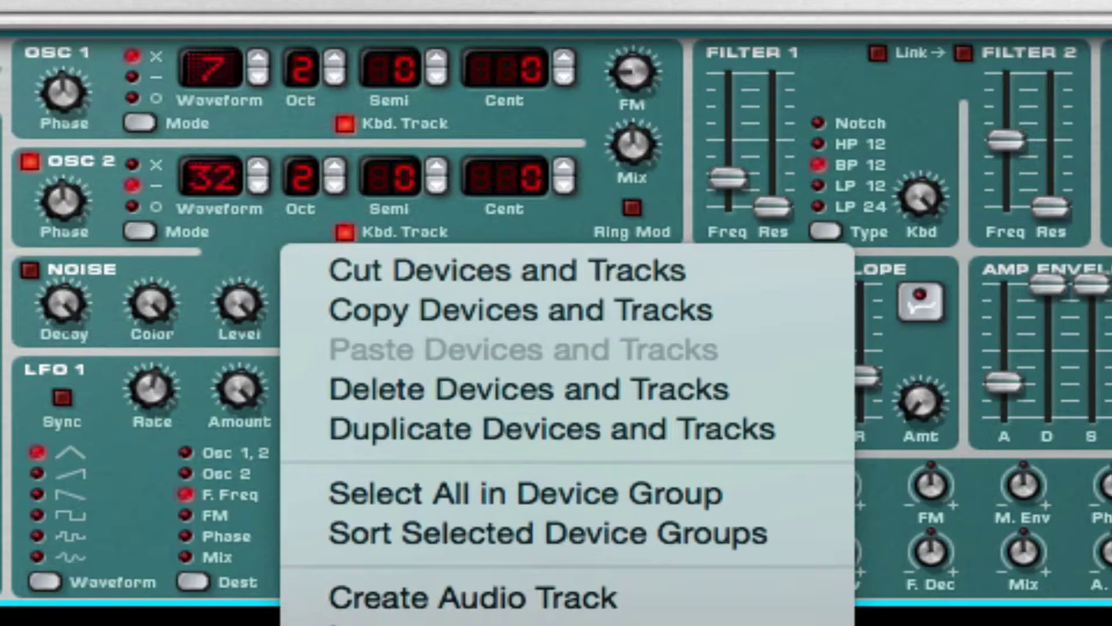
mouse_move(742, 625)
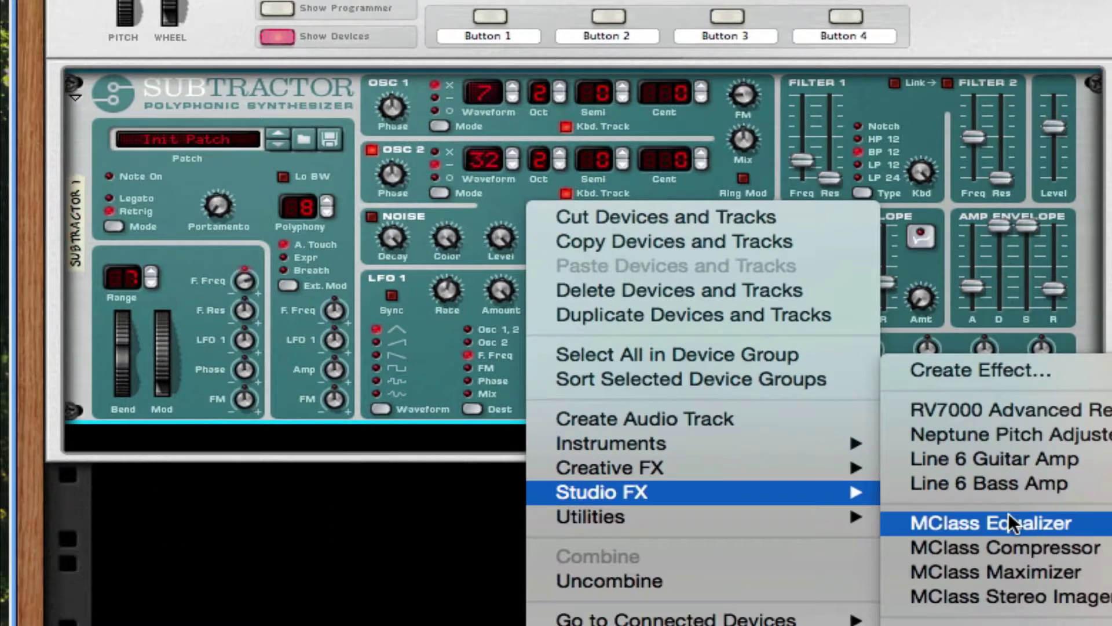
mouse_move(784, 469)
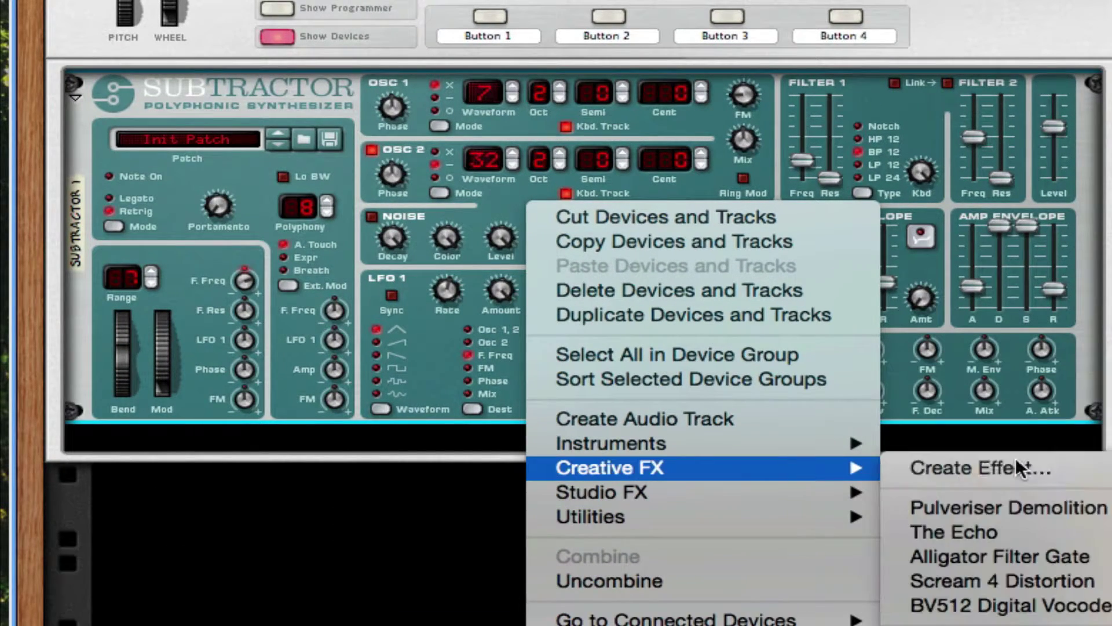
left_click(1032, 507)
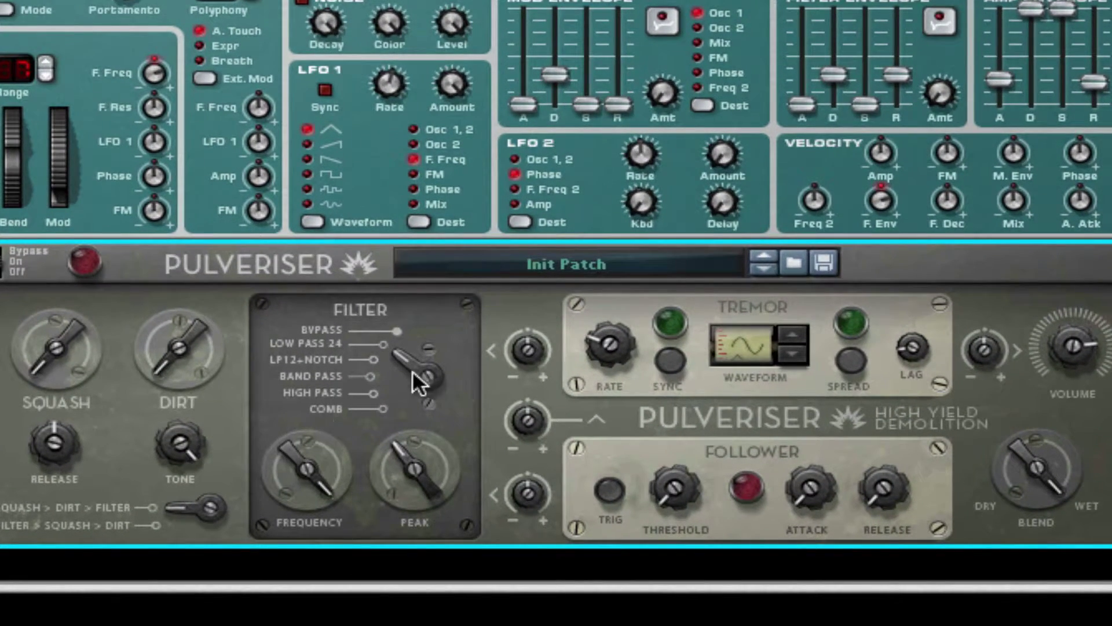
- Set the Pulveriser's filter to High Pass, lower its frequency slightly and collapse the device
left_click_drag(390, 349, 390, 397)
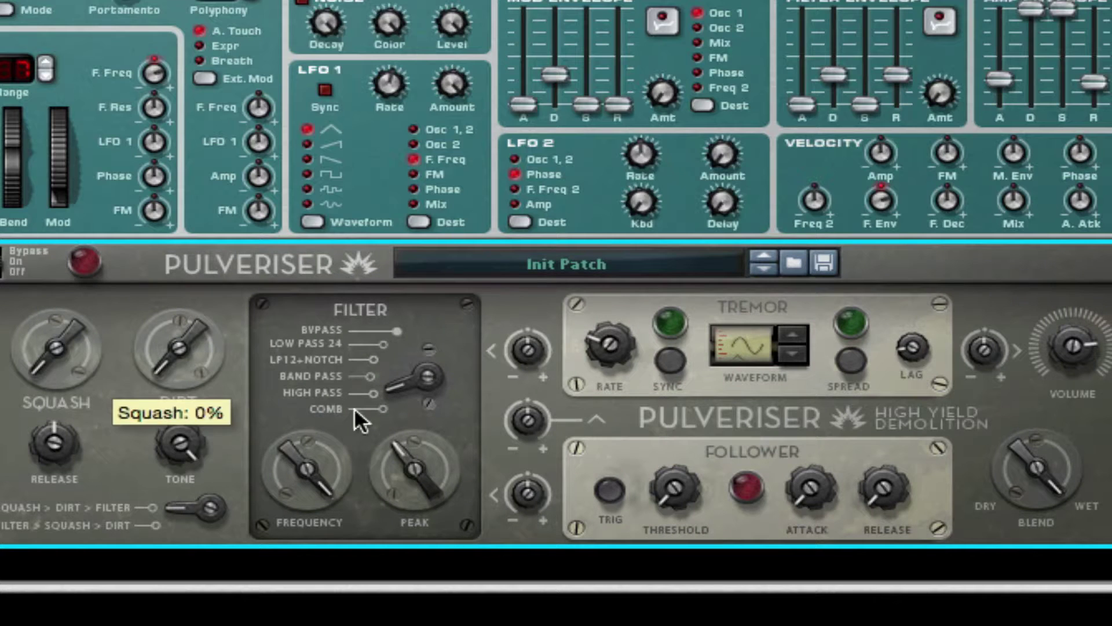
mouse_move(328, 440)
left_mouse_down()
mouse_move(328, 411)
mouse_move(328, 451)
left_mouse_up()
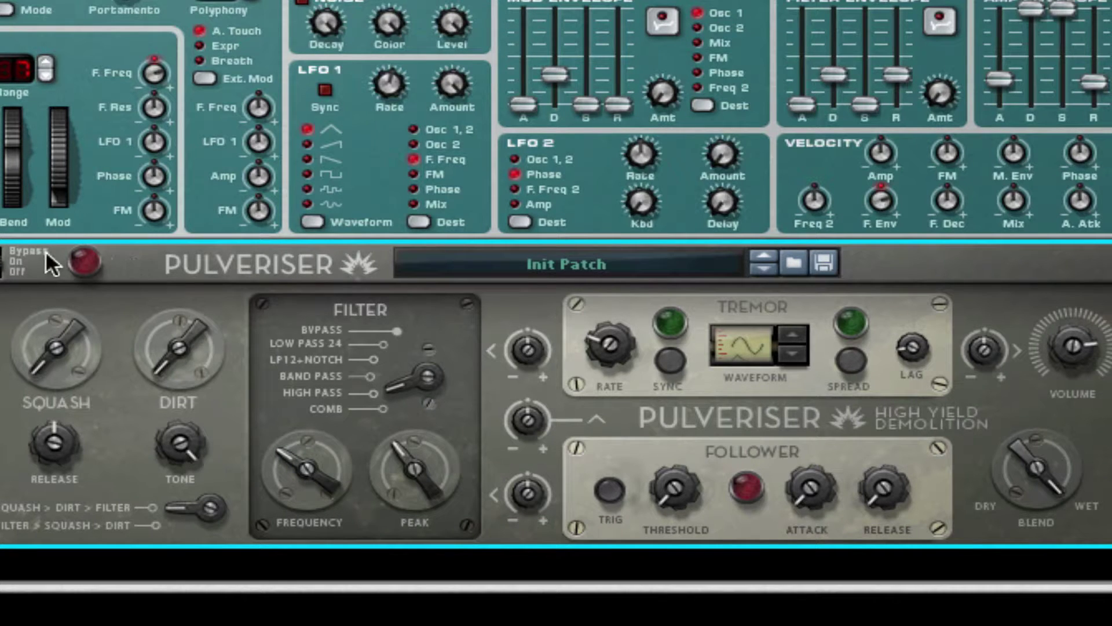
left_click(3, 262)
- Add a BV512 vocoder after the Pulveriser in 8-band equalizer mode, raise its shift and collapse it
right_click(843, 340)
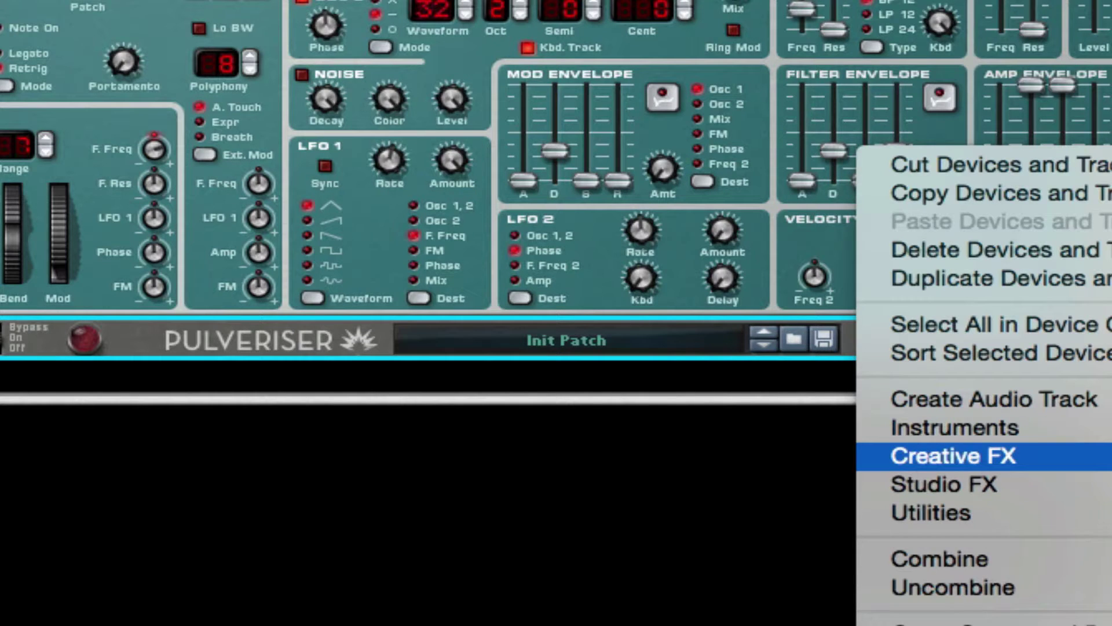
left_click(929, 536)
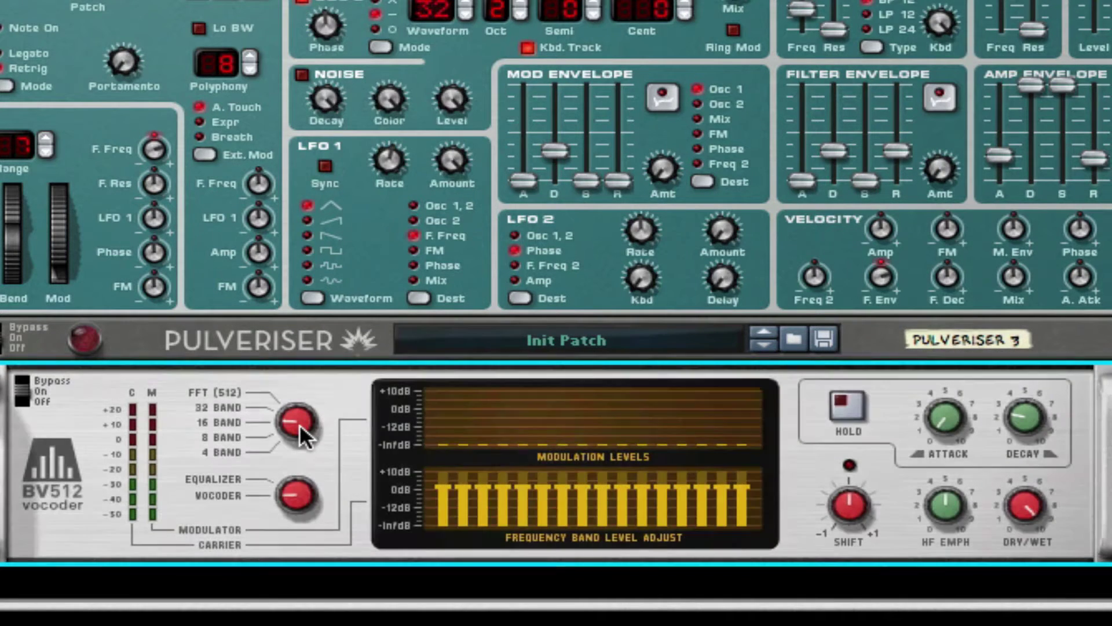
left_click_drag(295, 435, 297, 472)
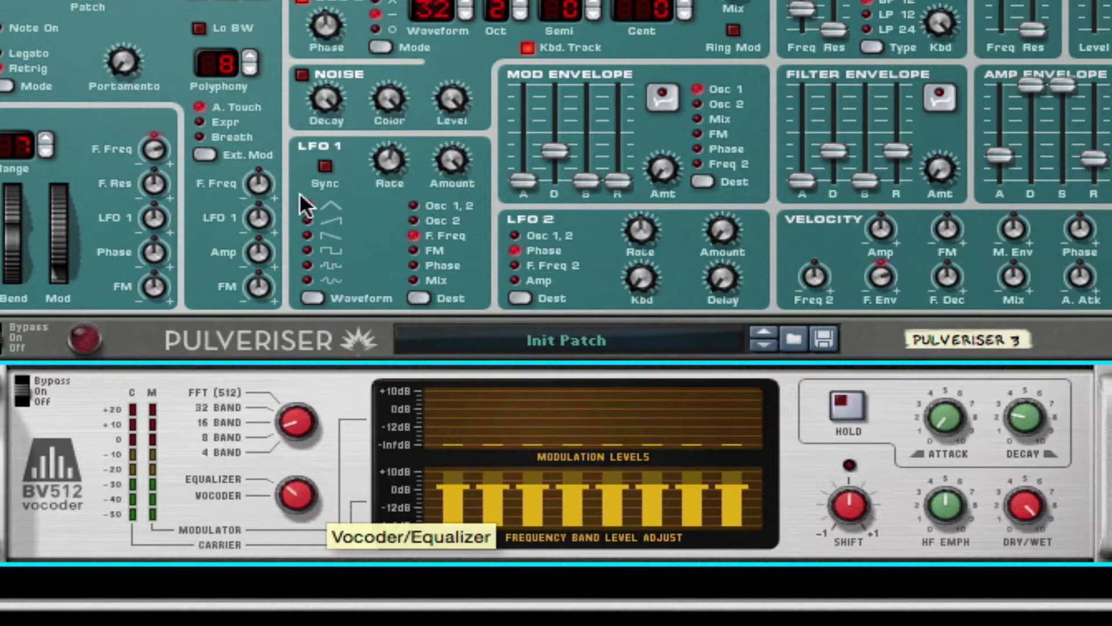
left_click_drag(867, 521, 858, 501)
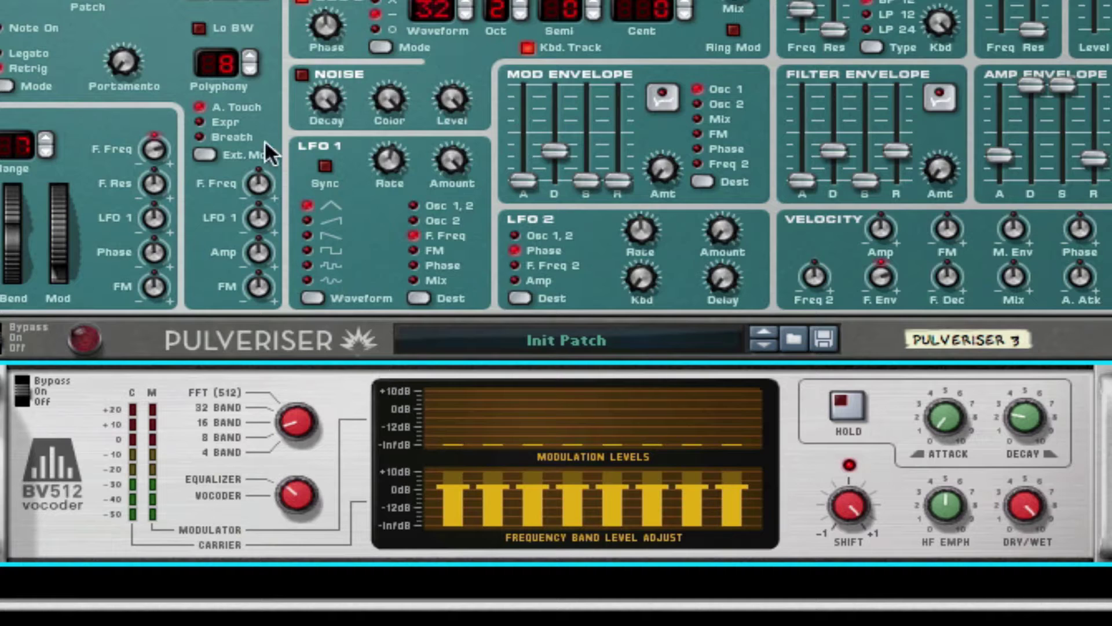
left_click(4, 405)
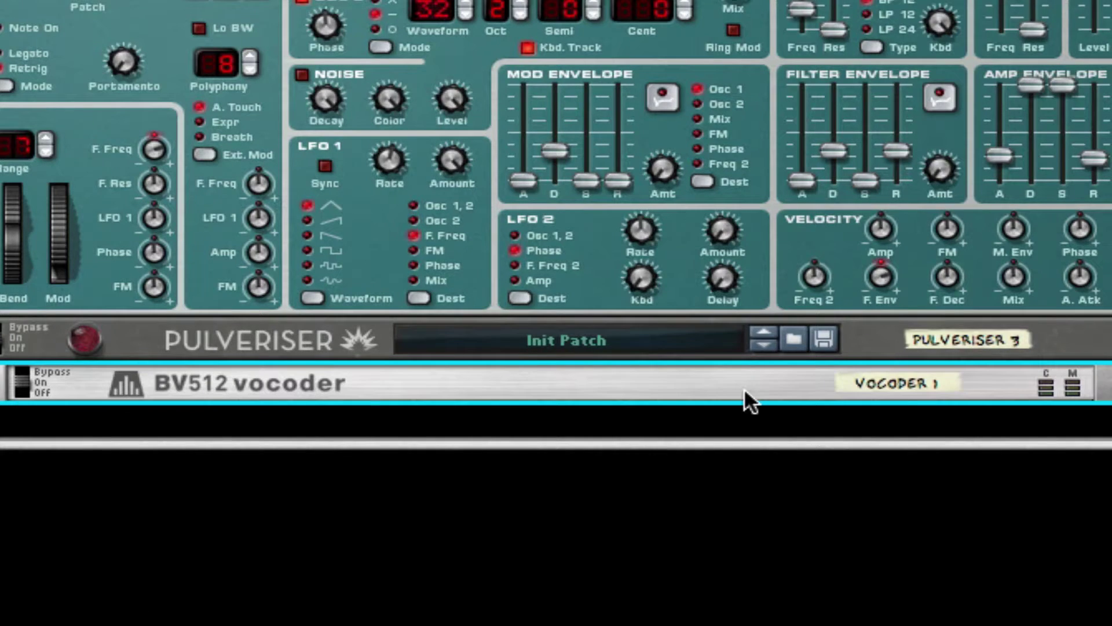
- Add a Scream 4 Distortion after the vocoder with Digital damage and Damage Control 43
right_click(745, 397)
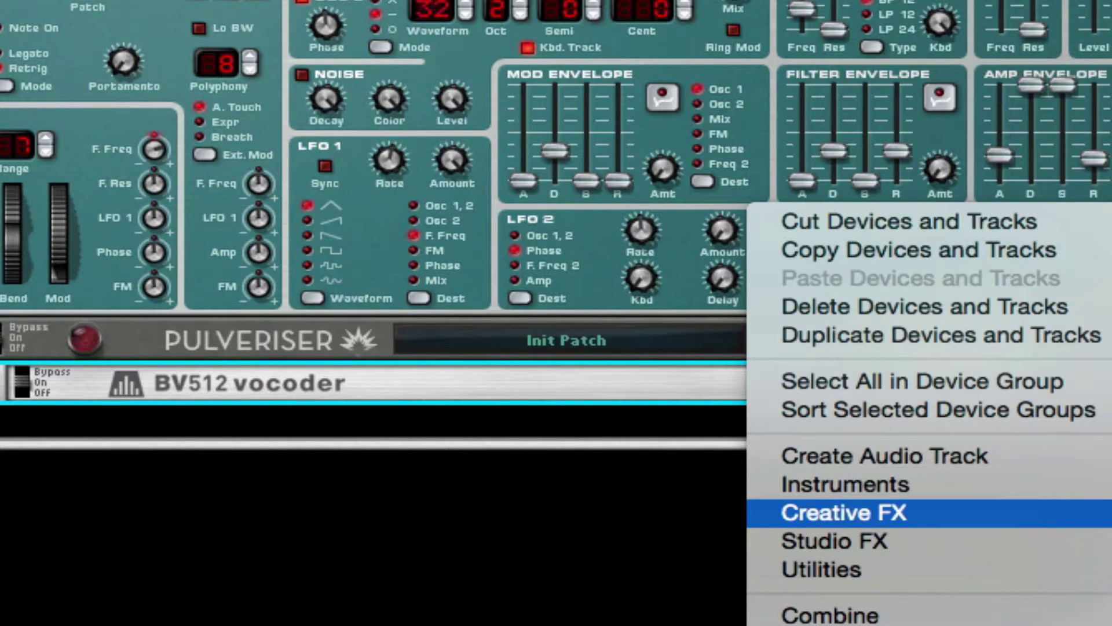
left_click(404, 315)
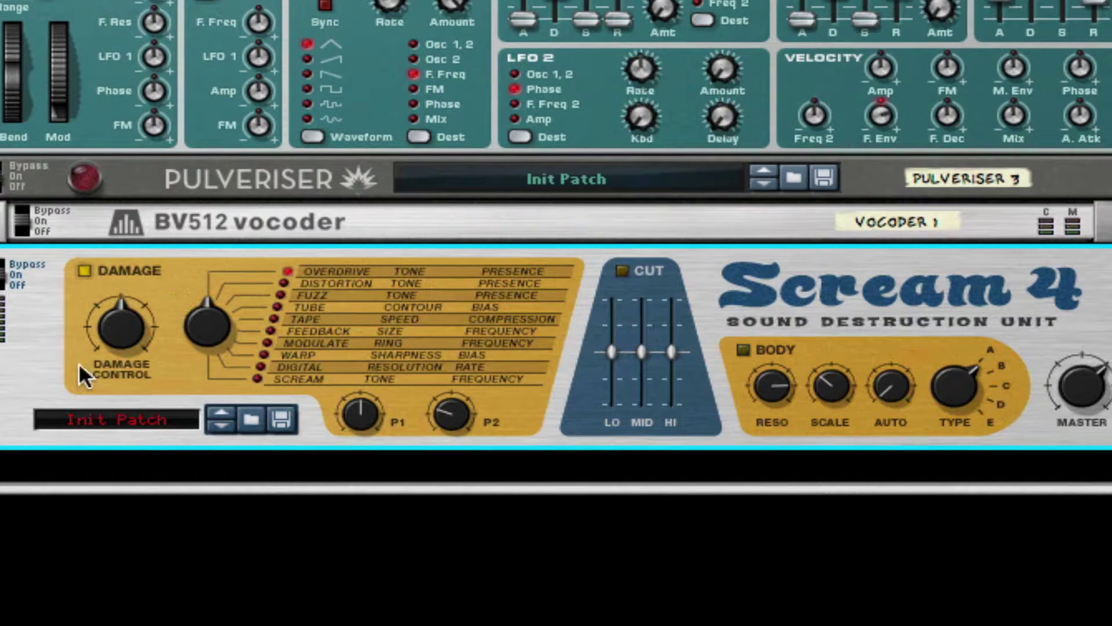
left_click_drag(114, 329, 111, 367)
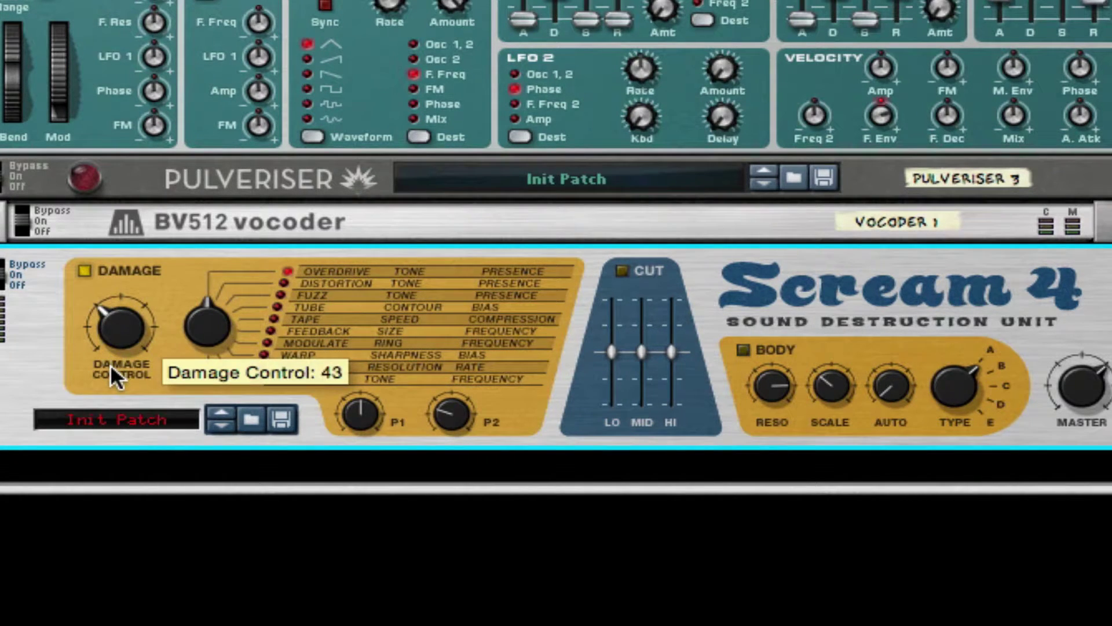
left_click_drag(217, 329, 198, 351)
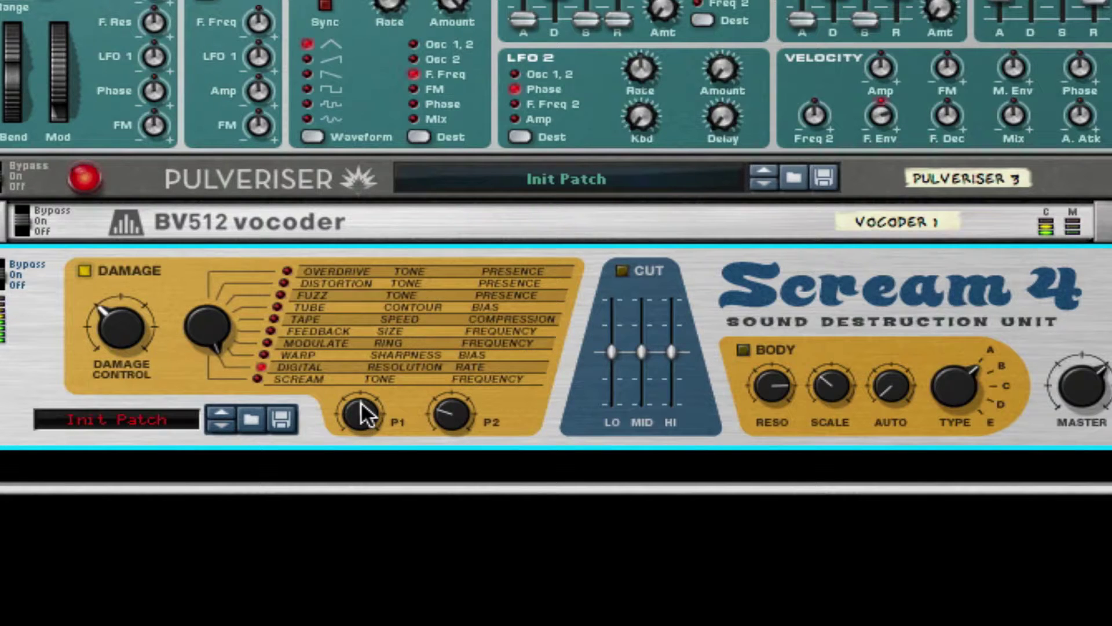
- Turn the Scream 4's P1 resolution fully up and tune its P2 rate to about 97
left_click_drag(360, 412, 357, 440)
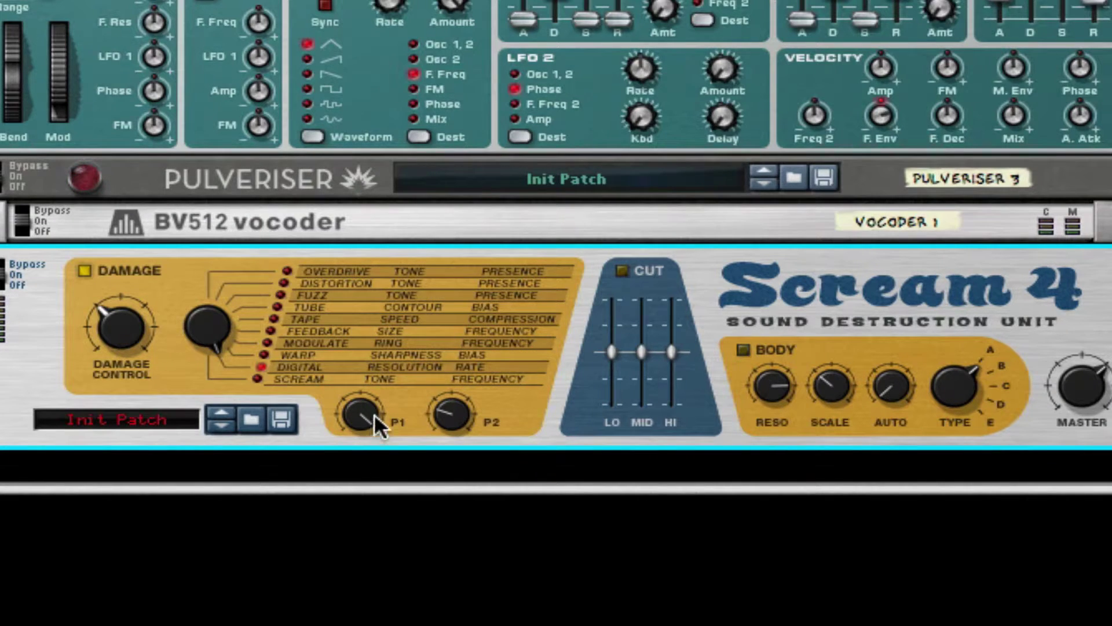
left_click_drag(461, 407, 466, 204)
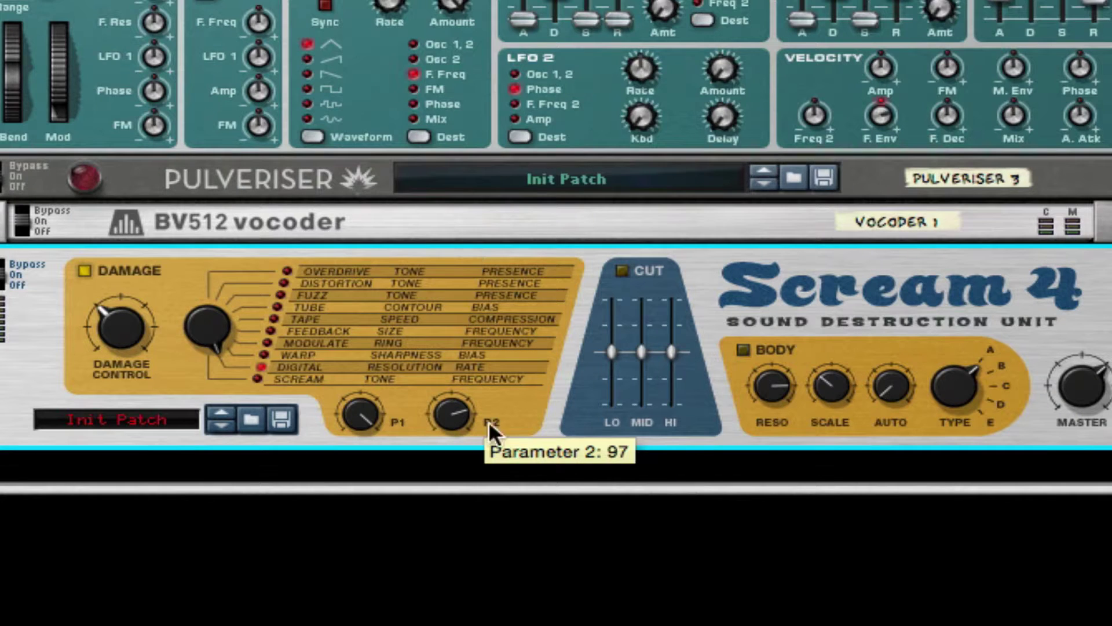
left_click_drag(453, 409, 455, 418)
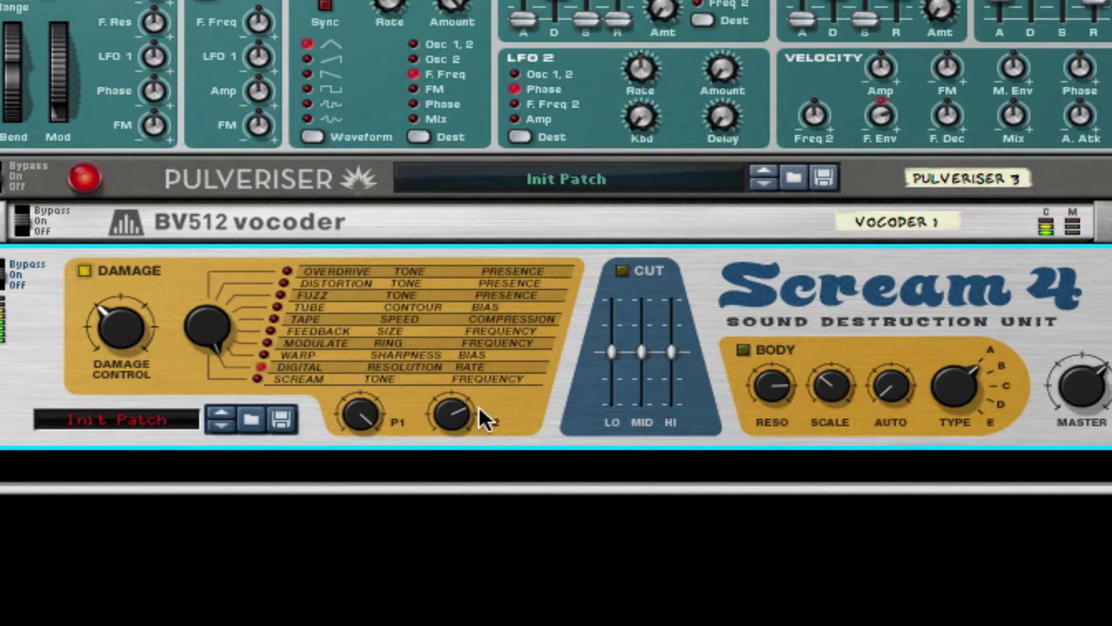
left_click_drag(467, 402, 468, 391)
- Enable the Scream 4's Body section, lower its Reso, raise its Scale and set Auto to 22
left_click(751, 349)
left_click_drag(785, 374, 783, 580)
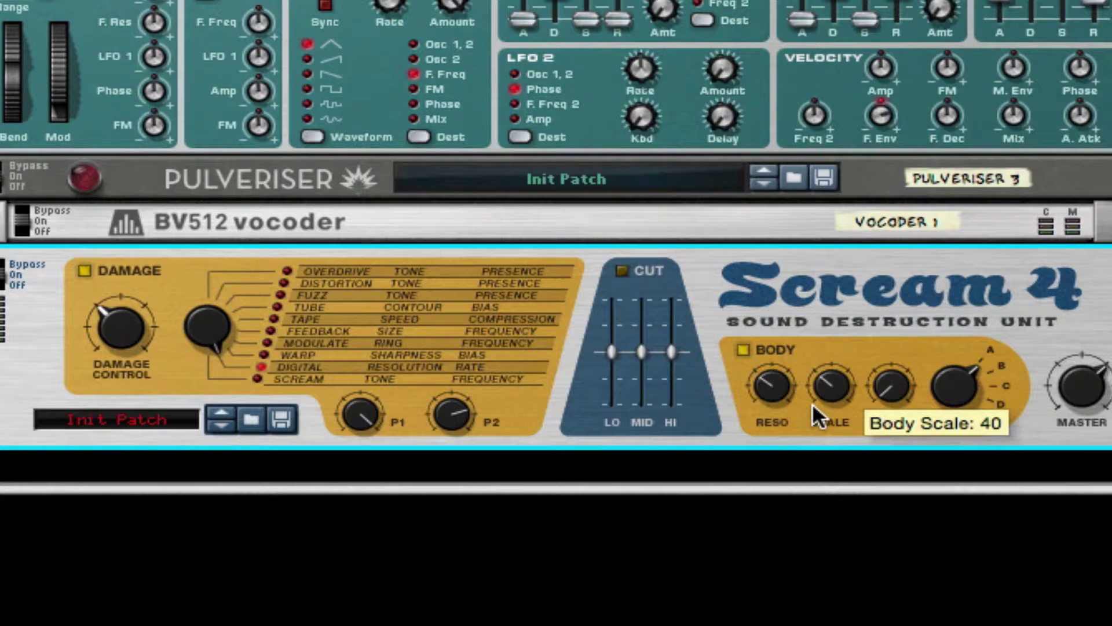
left_click_drag(812, 402, 834, 276)
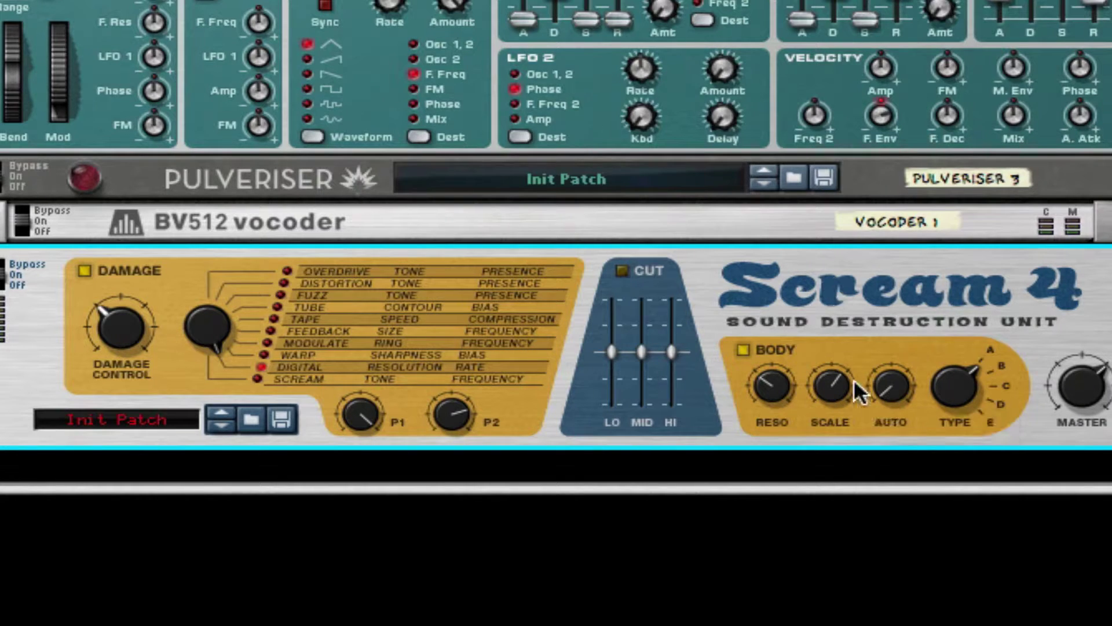
left_click_drag(905, 393, 906, 324)
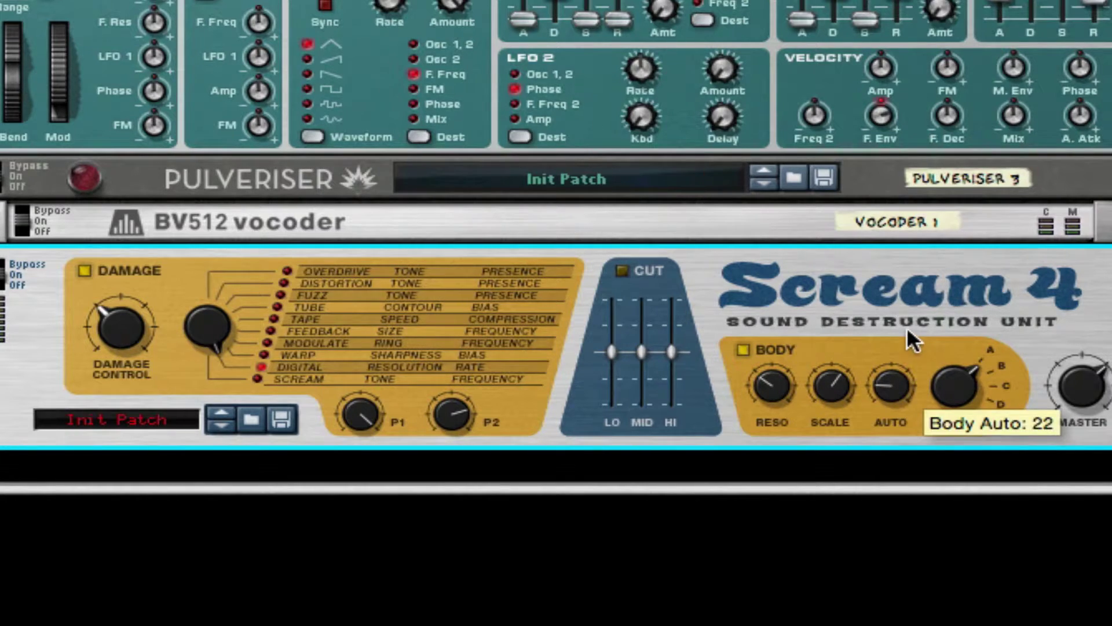
- Set the Scream 4's Body type to E and raise its P2 rate further
left_click_drag(963, 397, 964, 365)
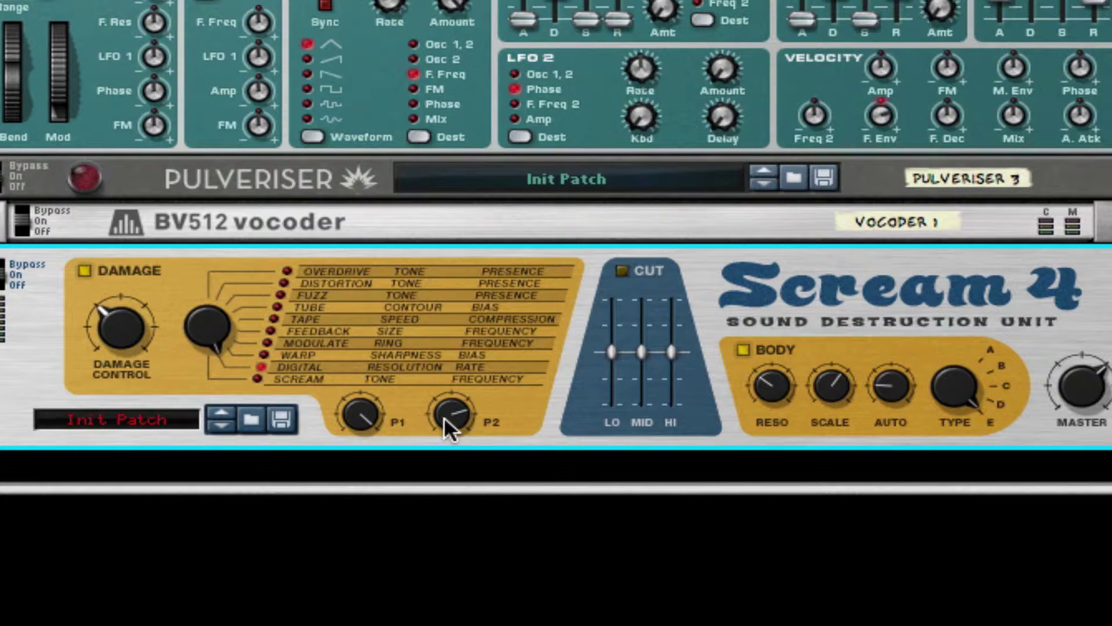
left_click_drag(117, 342, 117, 356)
left_click_drag(445, 409, 453, 370)
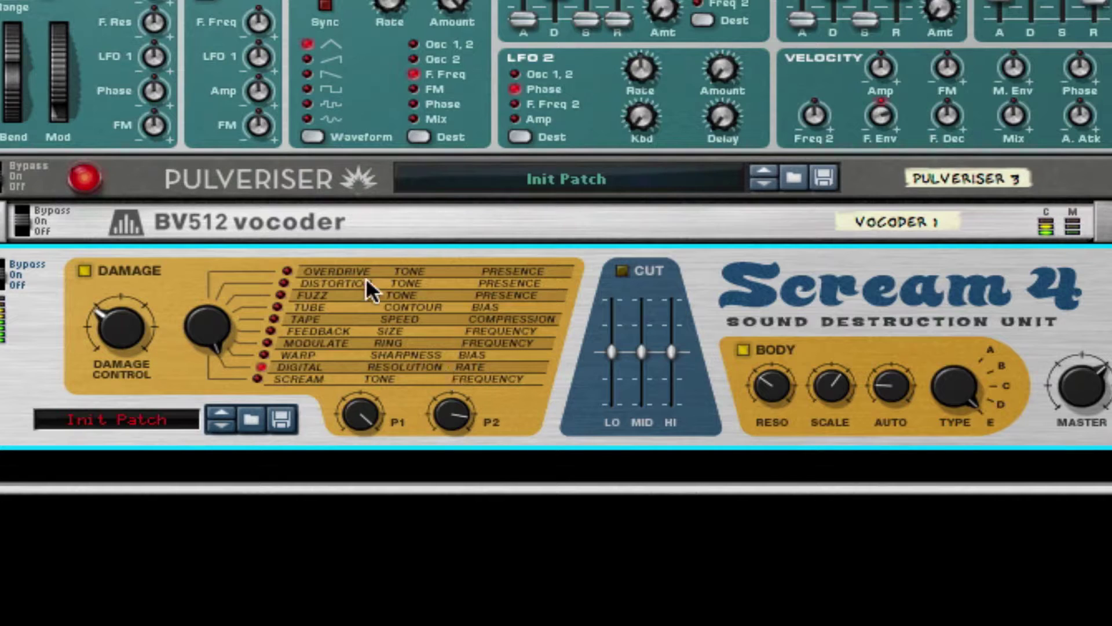
- Add a second Pulveriser after the Scream 4 and set its Squash to about 17%
right_click(293, 277)
right_click(855, 303)
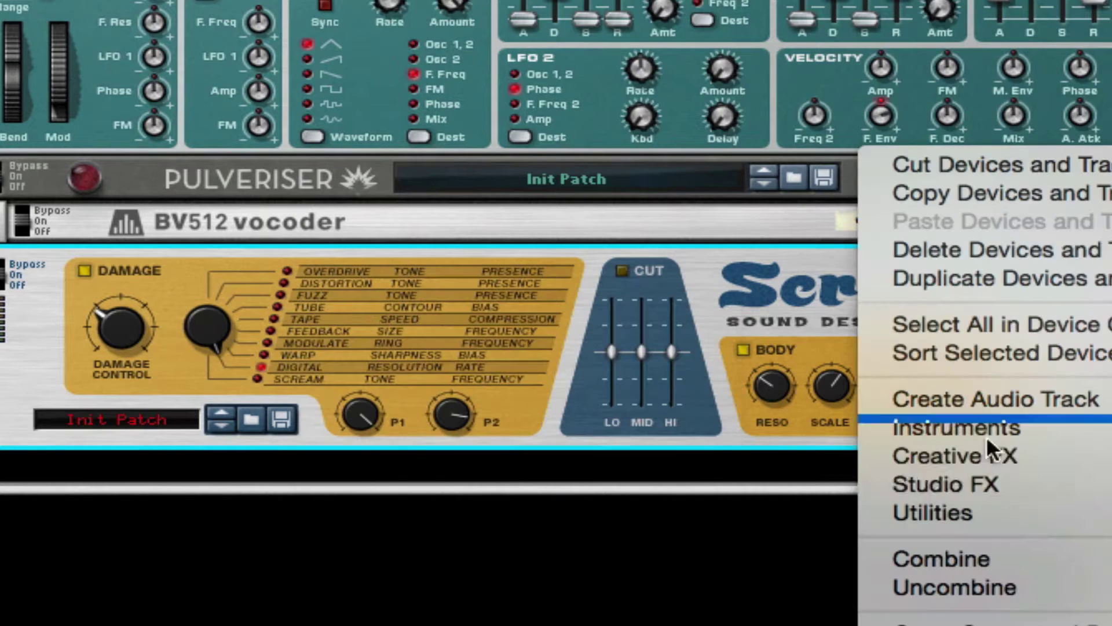
left_click(1109, 463)
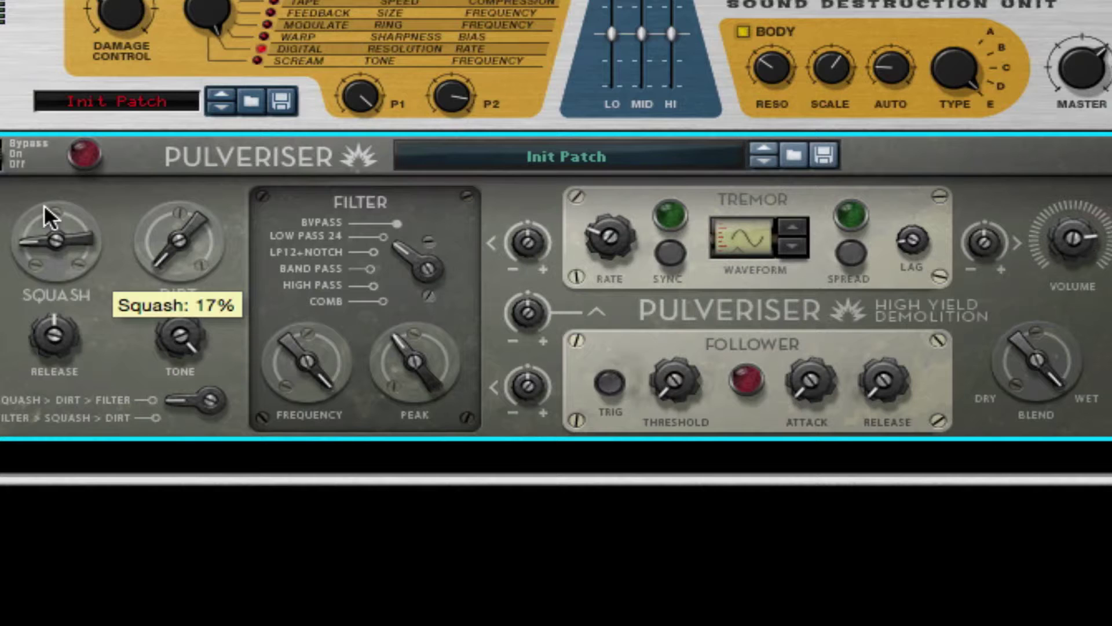
left_click_drag(45, 208, 45, 194)
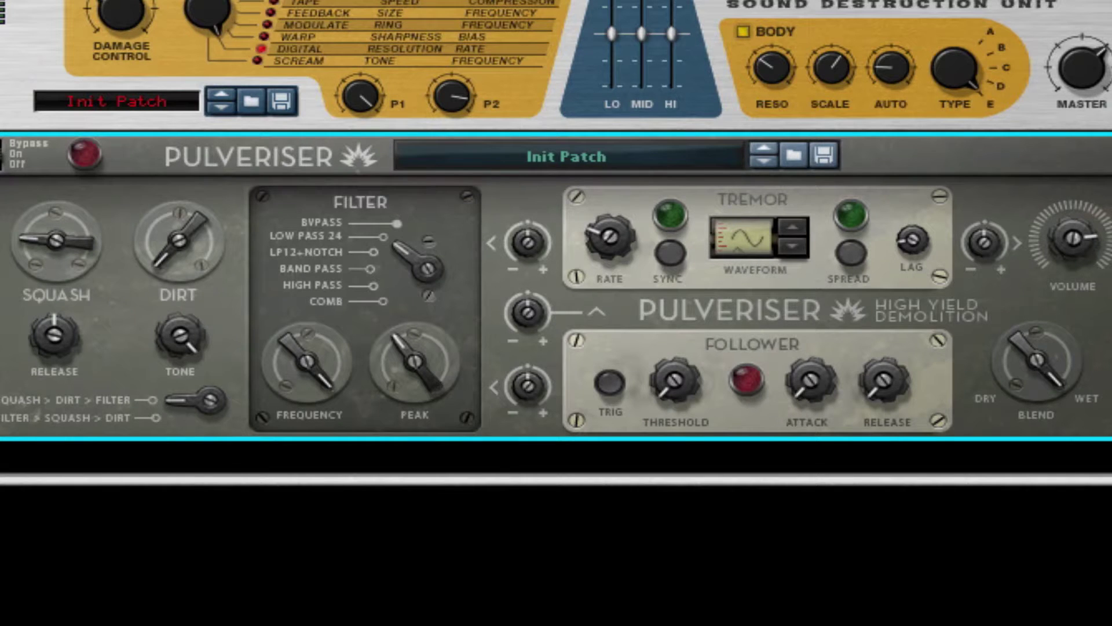
- Add an MClass Maximizer with the limiter off, release on Auto and Soft Clip enabled, and raise the Soft Clip amount
right_click(711, 325)
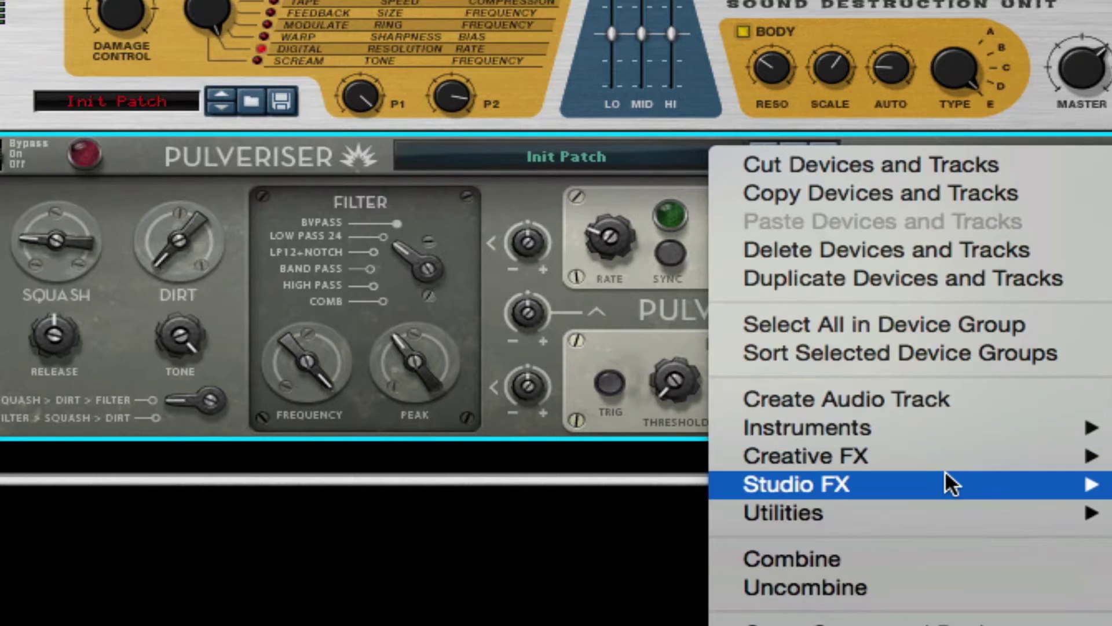
left_click(1110, 492)
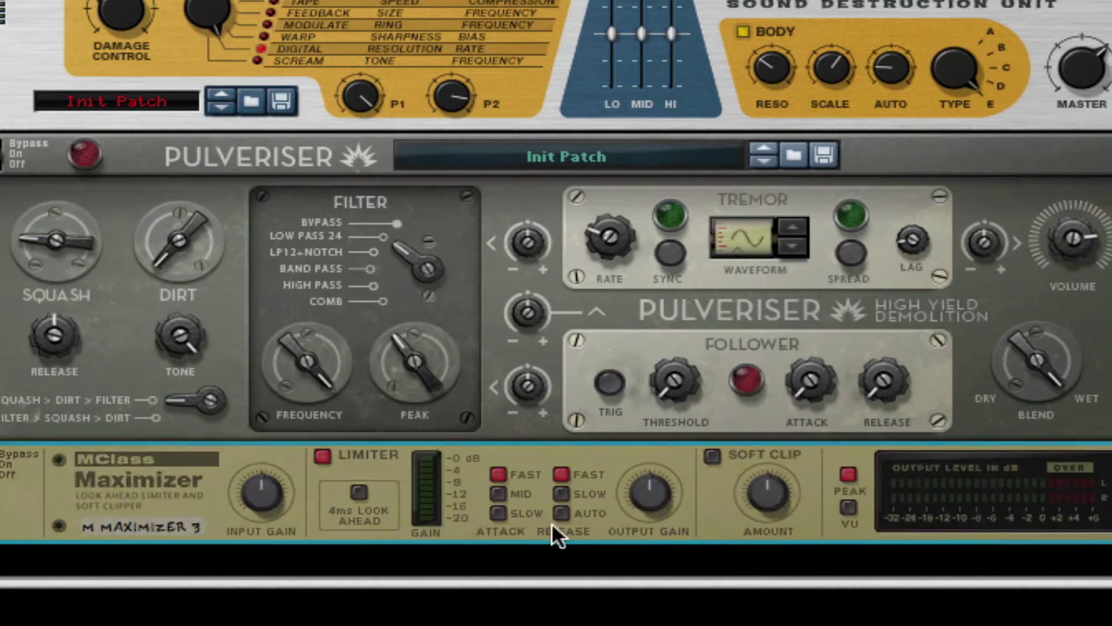
left_click(322, 458)
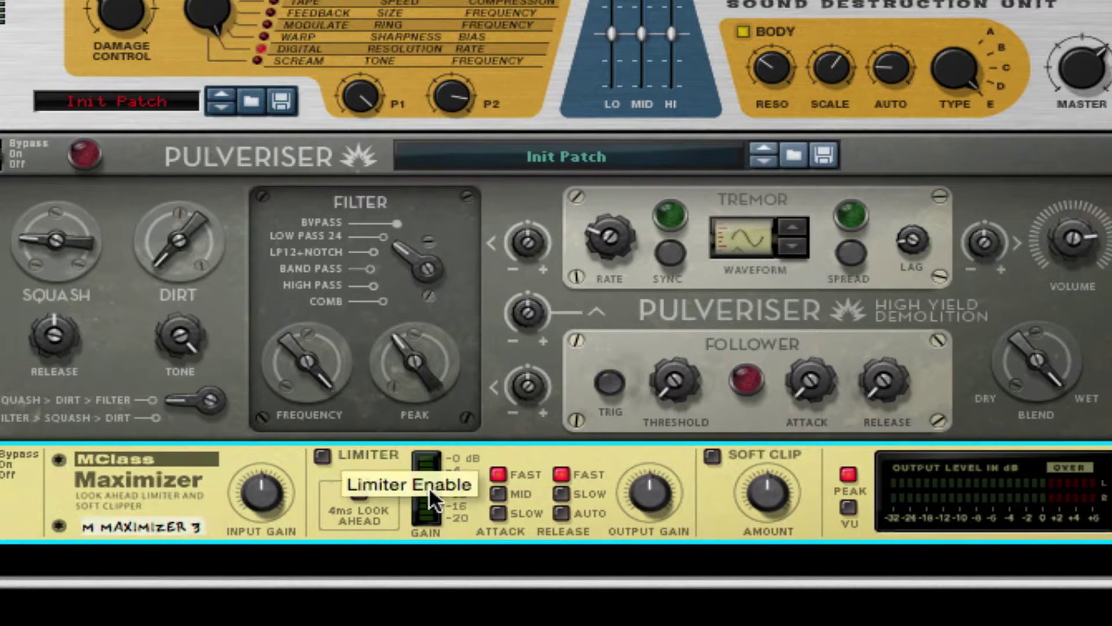
left_click(561, 510)
left_click(712, 456)
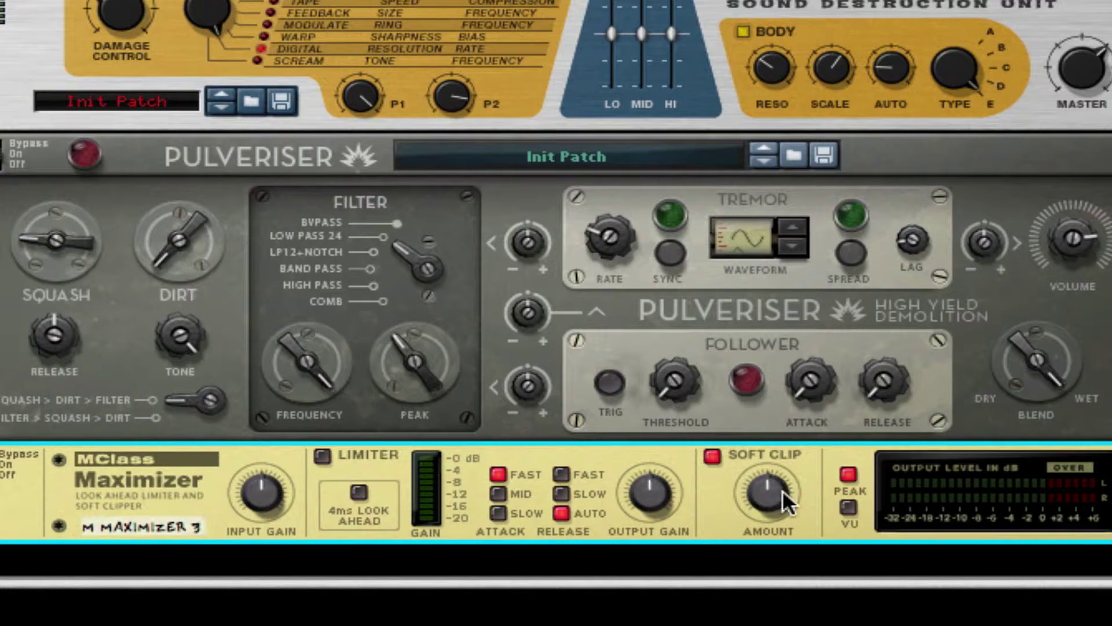
left_click_drag(782, 489, 790, 394)
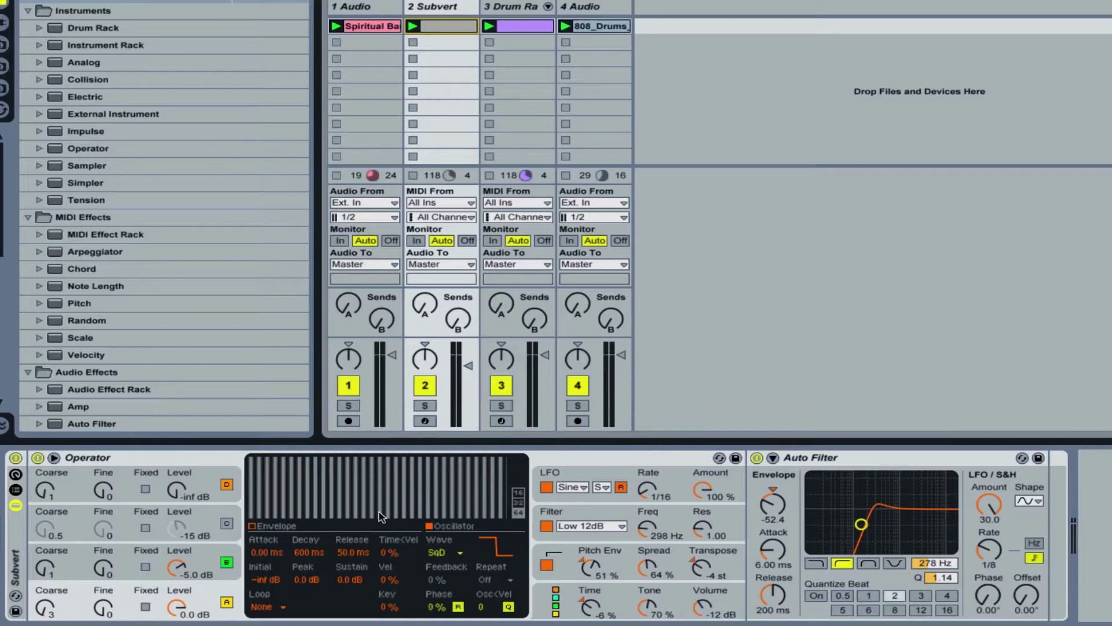
- In Ableton Live's Operator, set oscillator A to the Square D wave with Coarse 3
key("space")
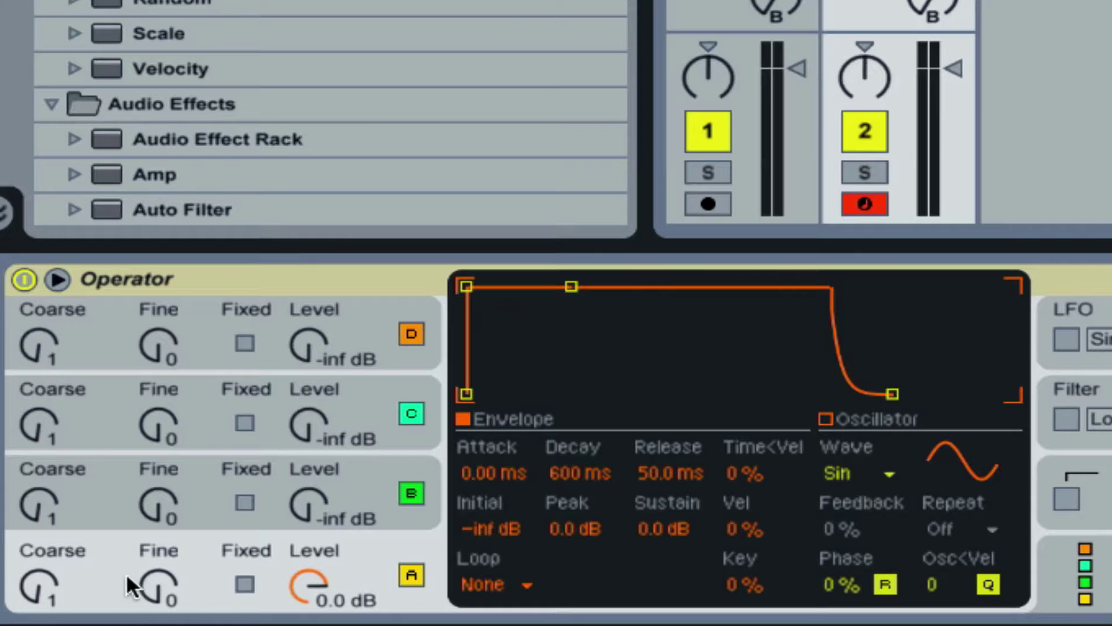
left_click(845, 471)
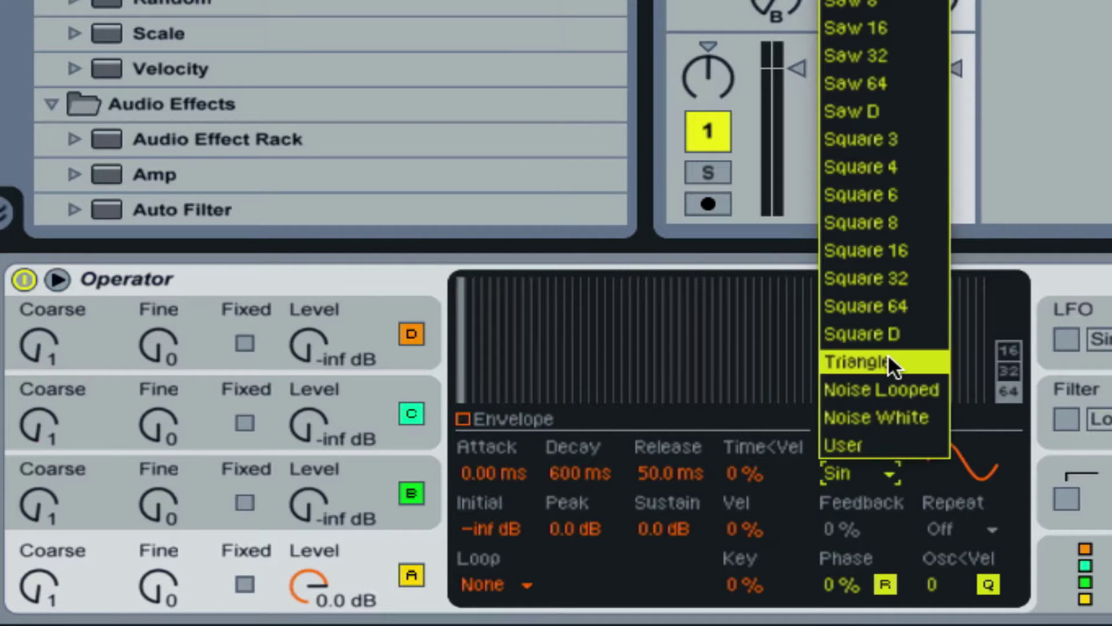
left_click(864, 333)
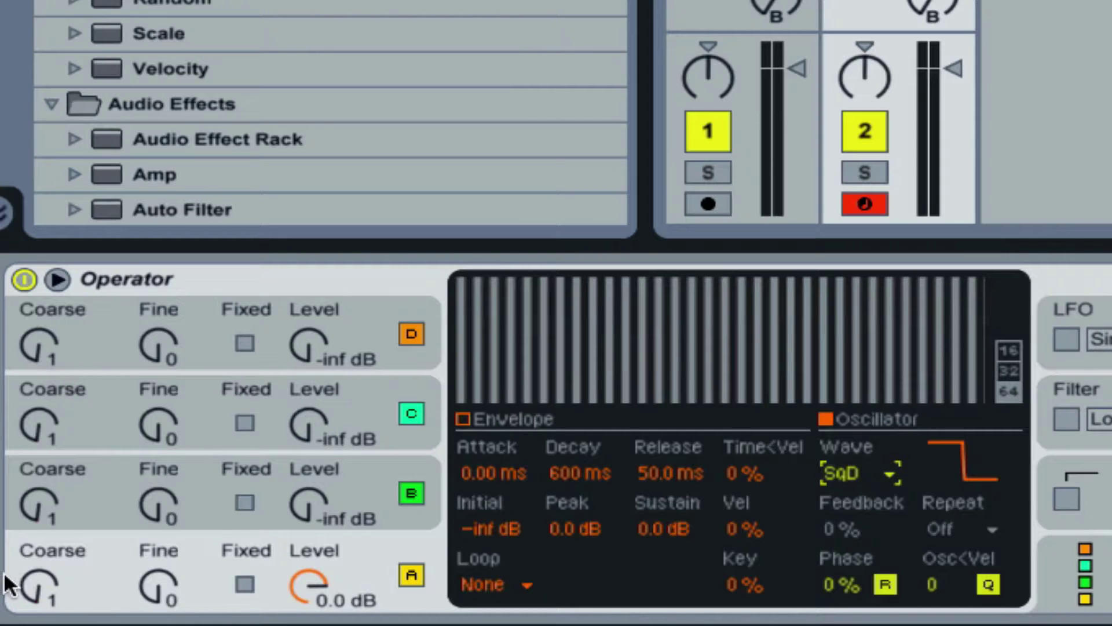
mouse_move(15, 573)
left_mouse_down()
mouse_move(15, 542)
mouse_move(15, 560)
left_mouse_up()
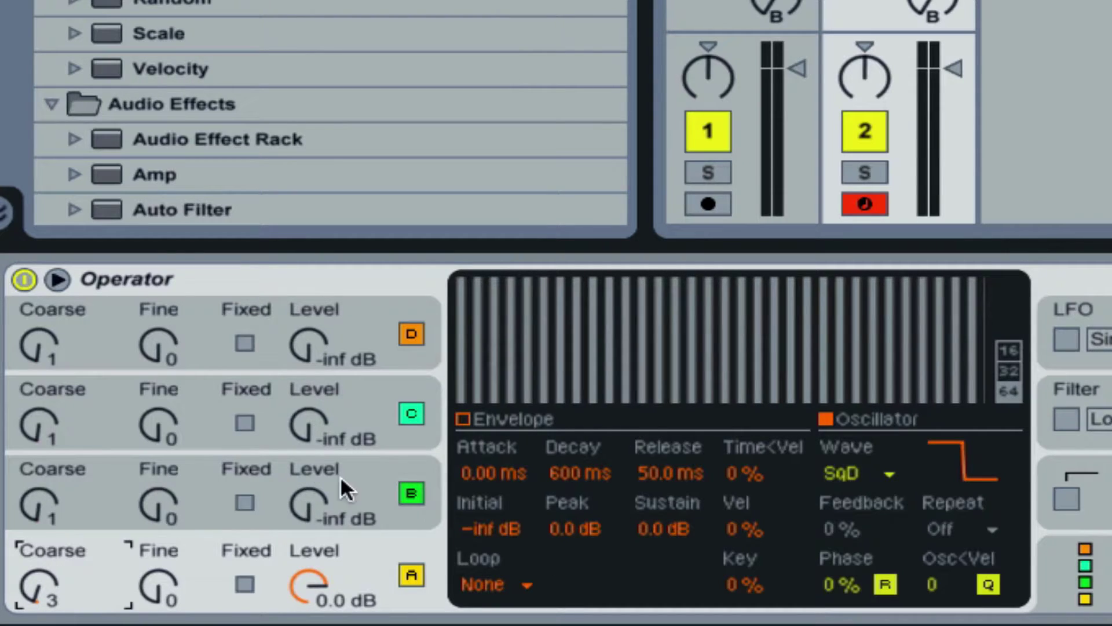
- Set Operator's oscillator B level to -5.0 dB and lower the volume of track 2
left_click_drag(296, 503, 297, 478)
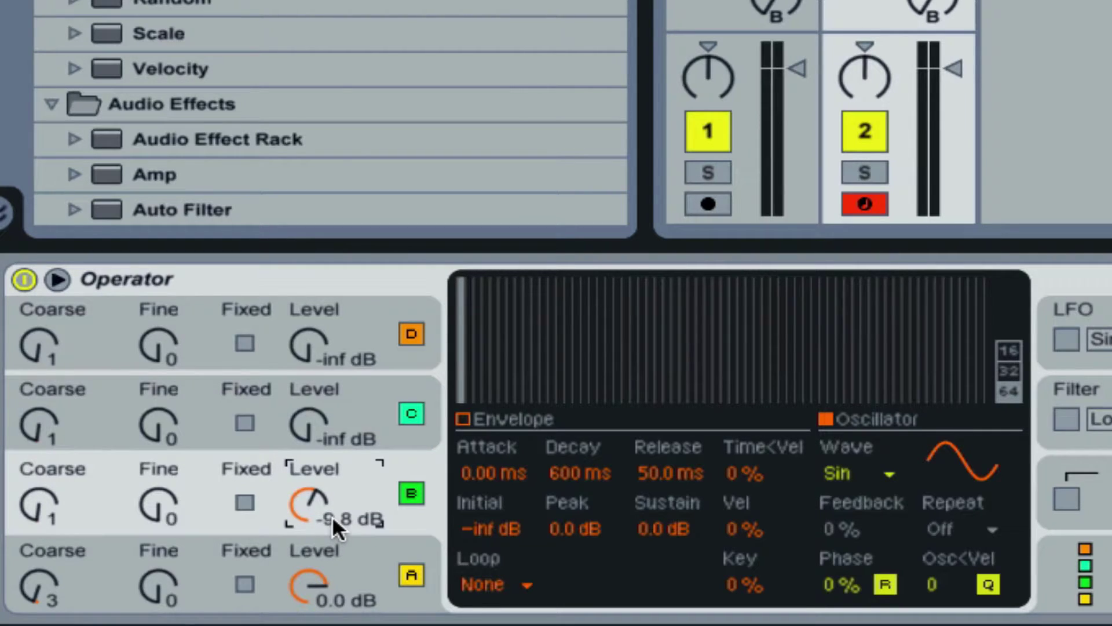
scroll(332, 515, "up", 5)
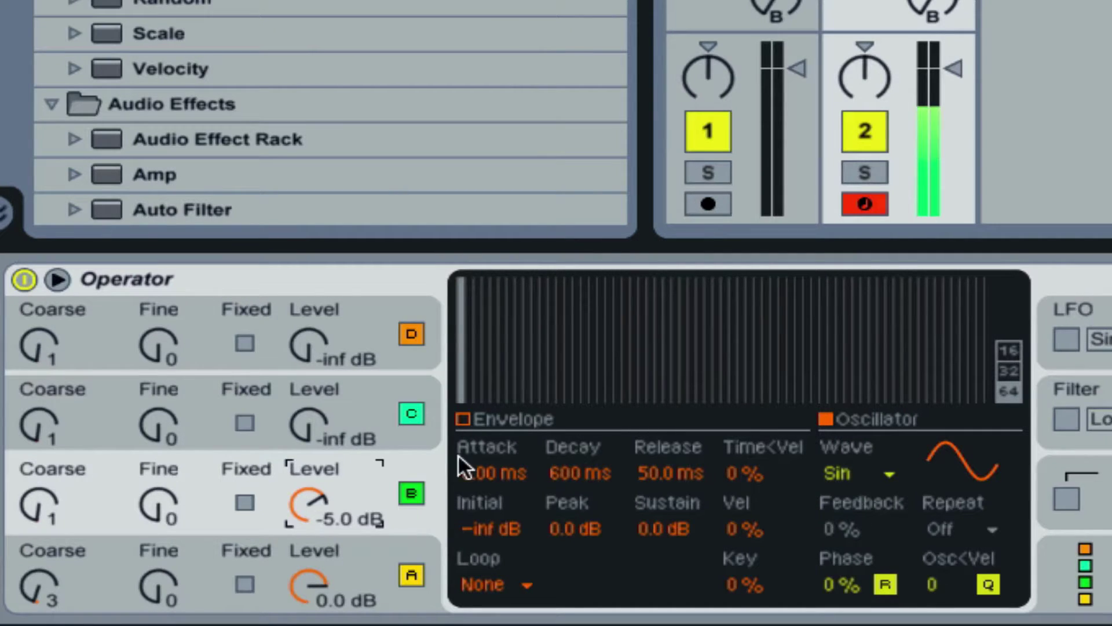
left_click_drag(953, 68, 953, 115)
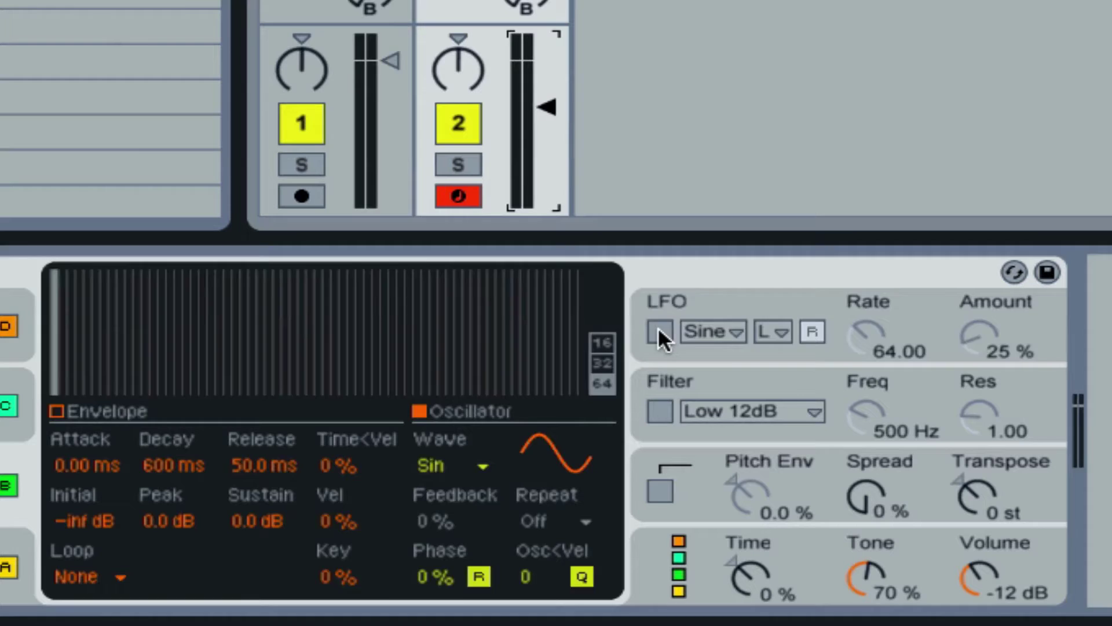
- Enable Operator's LFO, sync it at a 1/16 rate with 100% amount, and route destination A only to the filter
left_click(782, 333)
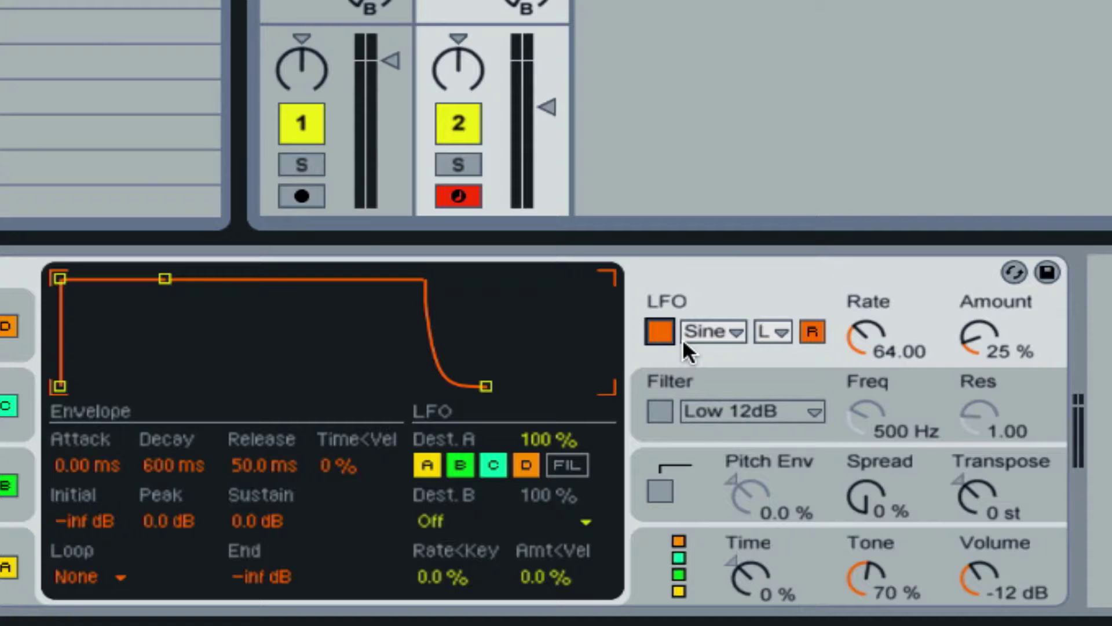
left_click(770, 334)
left_click(763, 412)
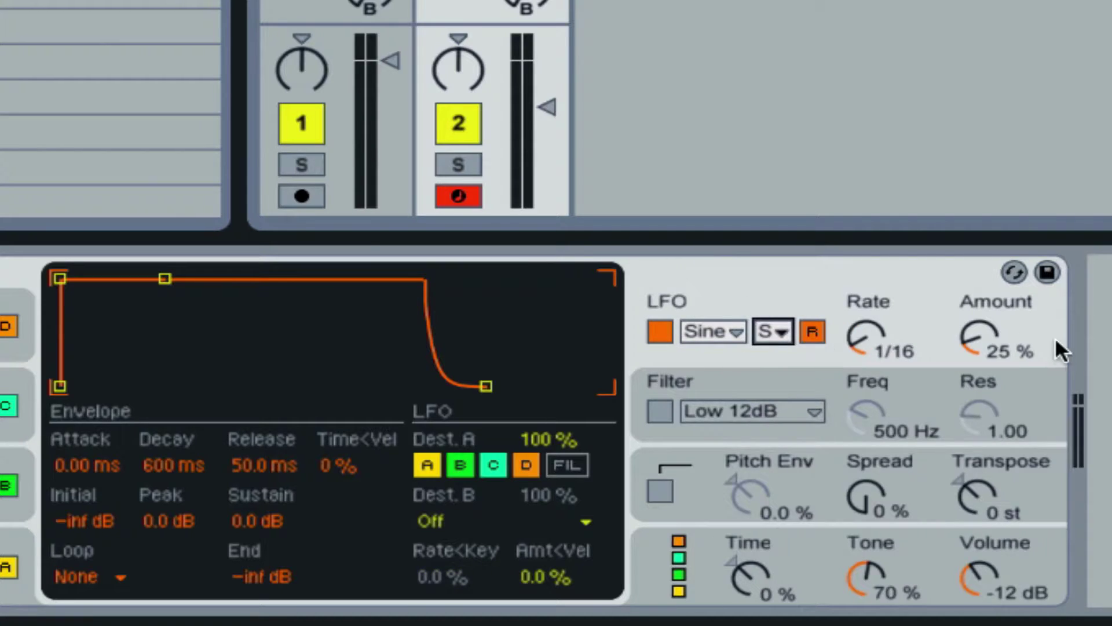
left_click_drag(961, 341, 1002, 342)
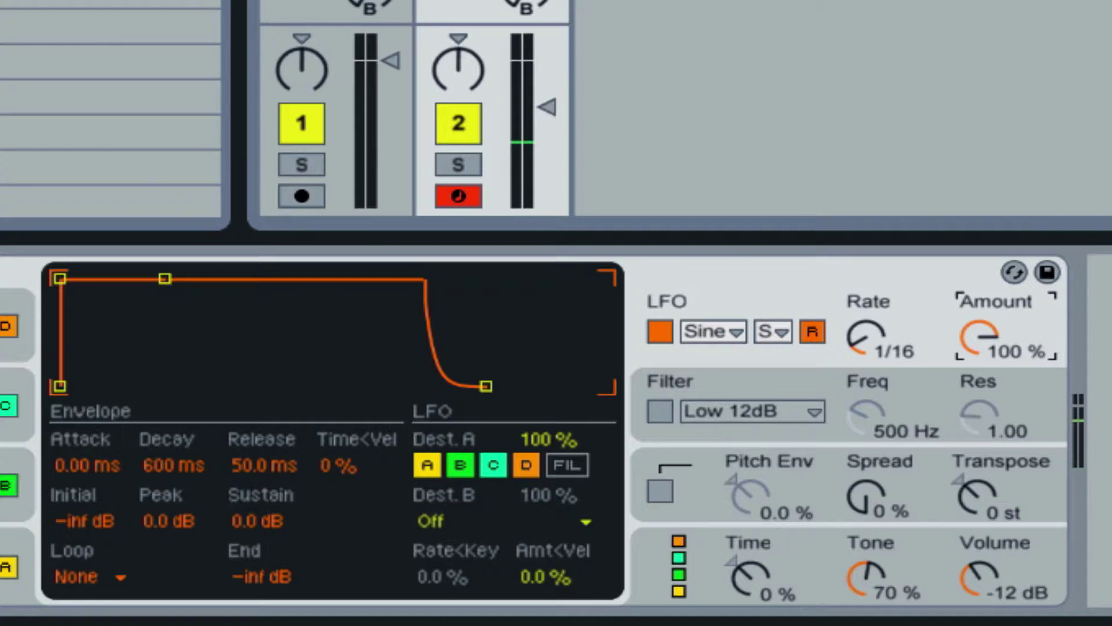
left_click(528, 464)
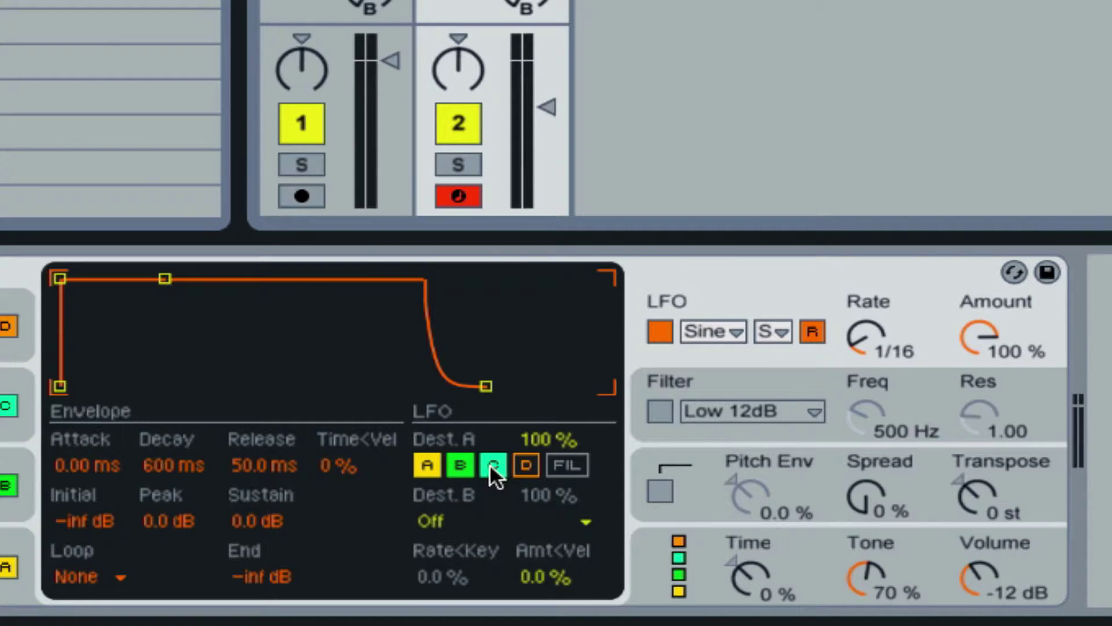
left_click(549, 459)
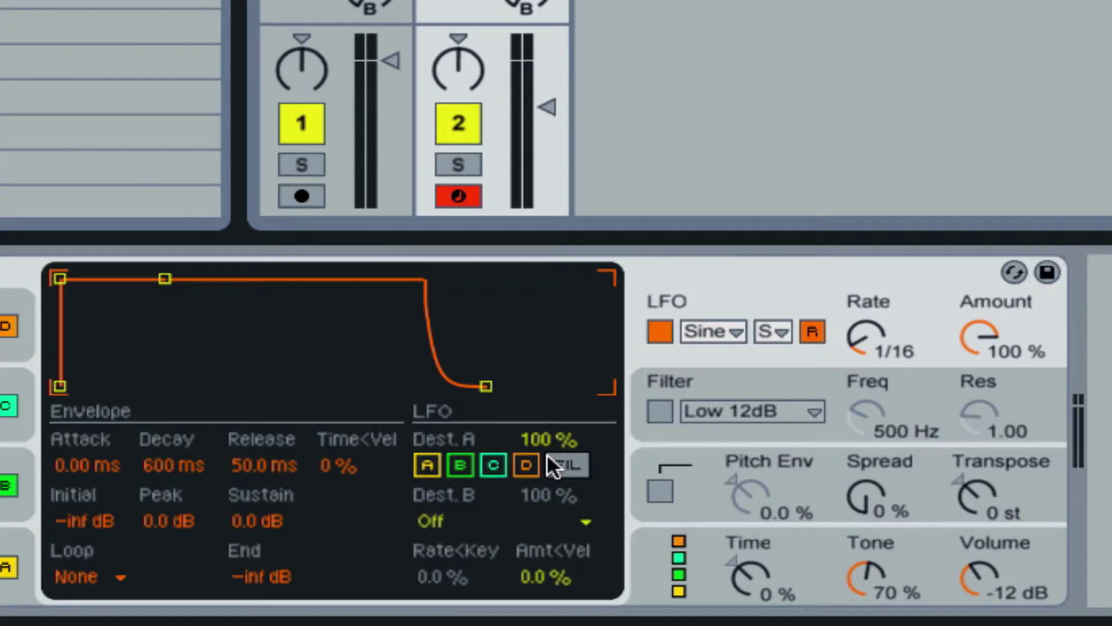
- Enable Operator's filter as Low 24dB with its frequency at 298 Hz
left_click(659, 413)
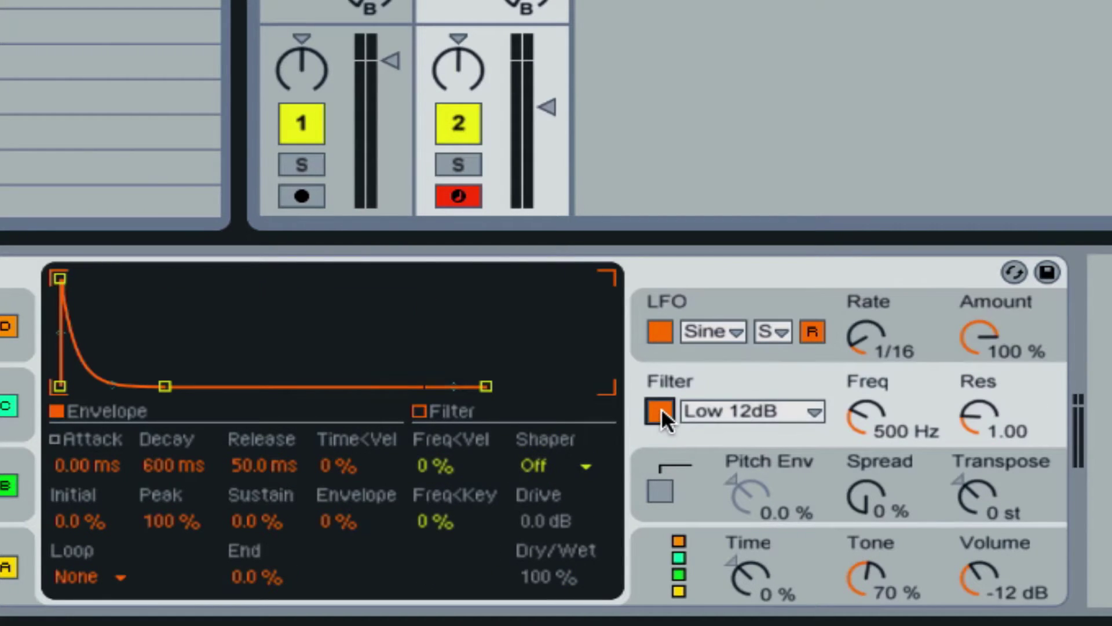
left_click(732, 409)
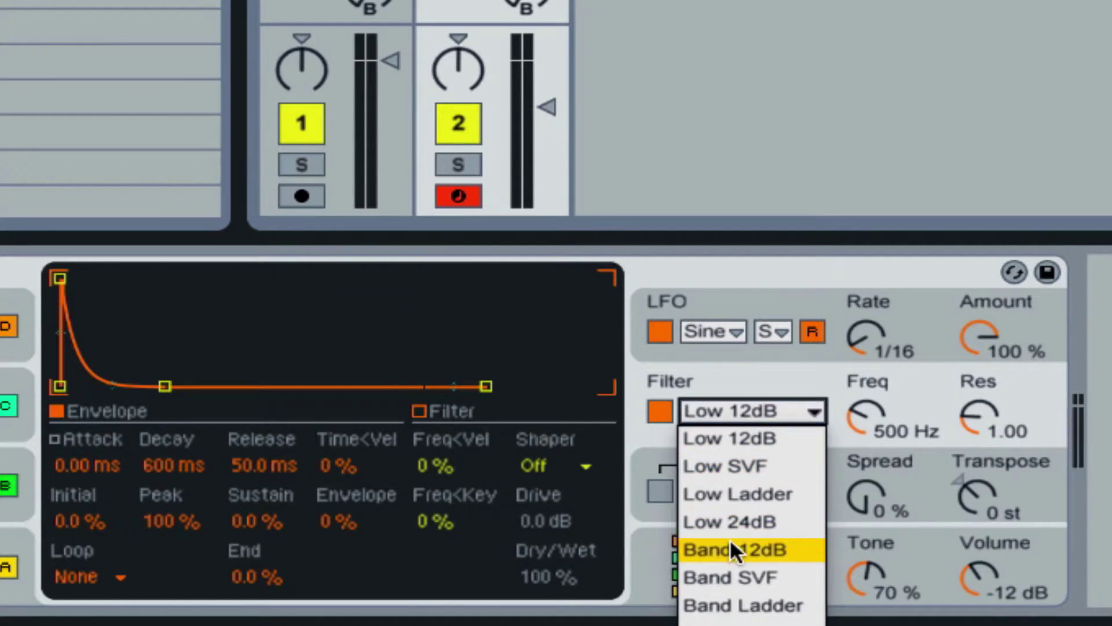
left_click(740, 521)
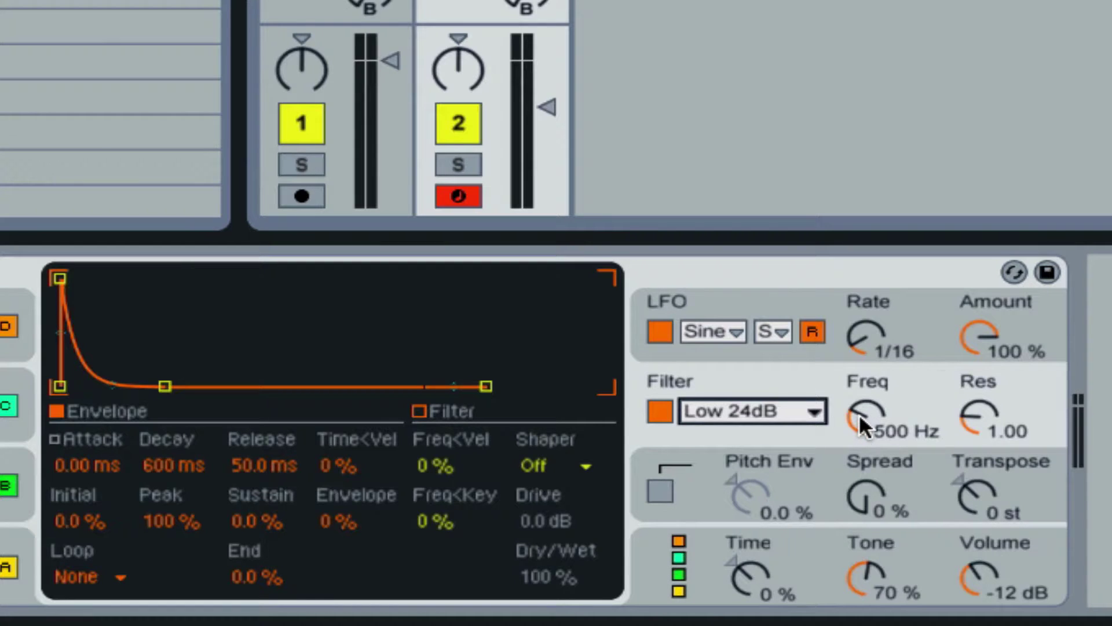
left_click_drag(859, 413, 860, 437)
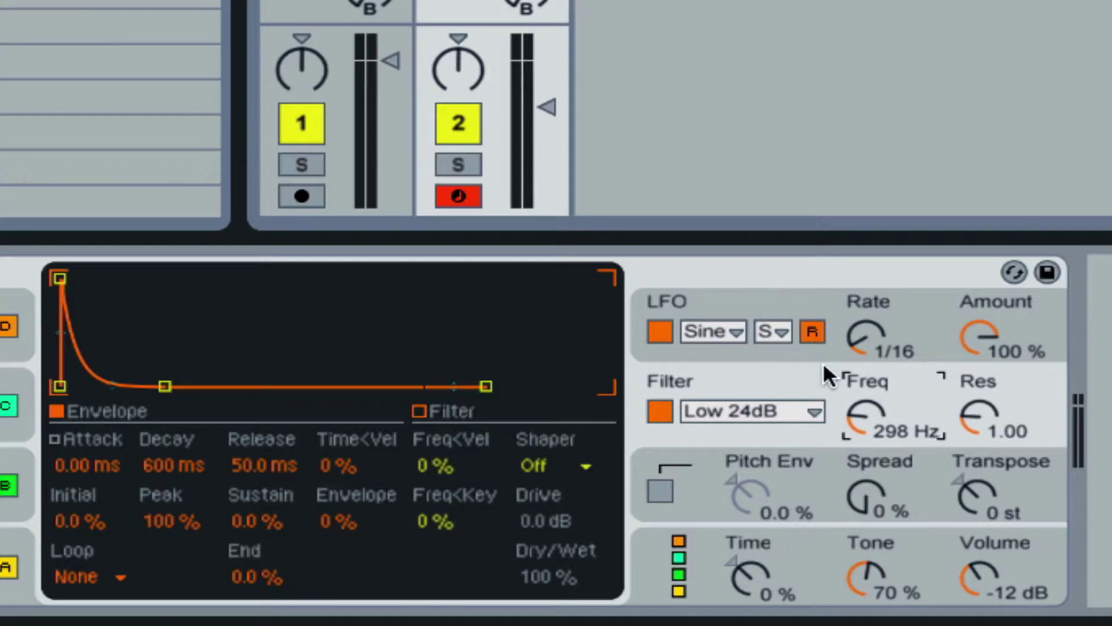
- Enable the pitch envelope at 51% and limit its destination A to the LFO, excluding oscillators A to D
left_click(650, 490)
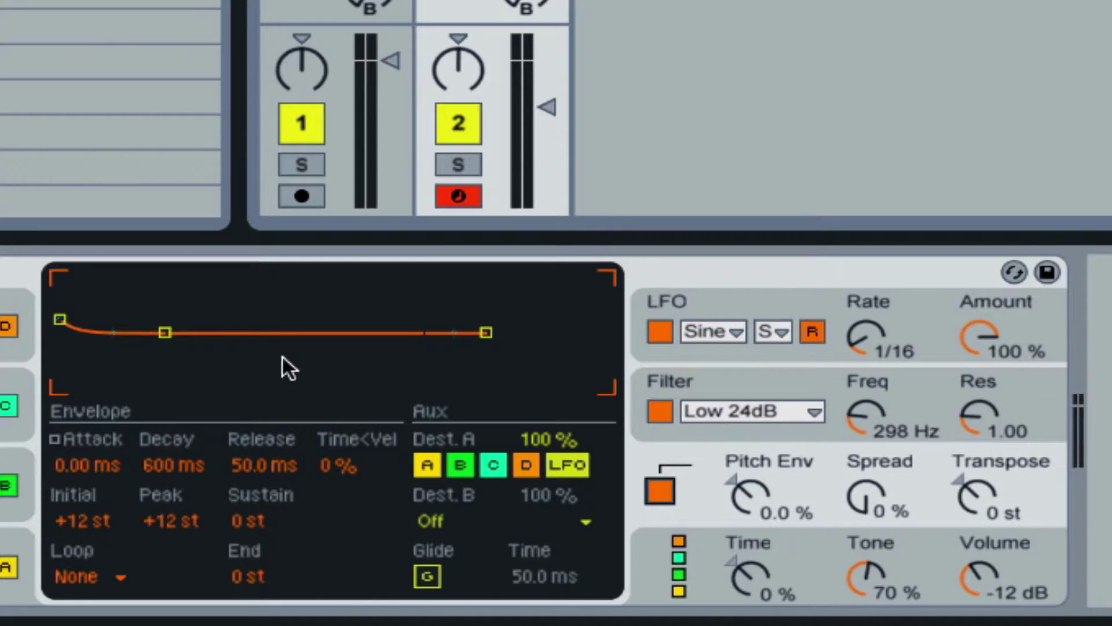
left_click_drag(747, 495, 747, 440)
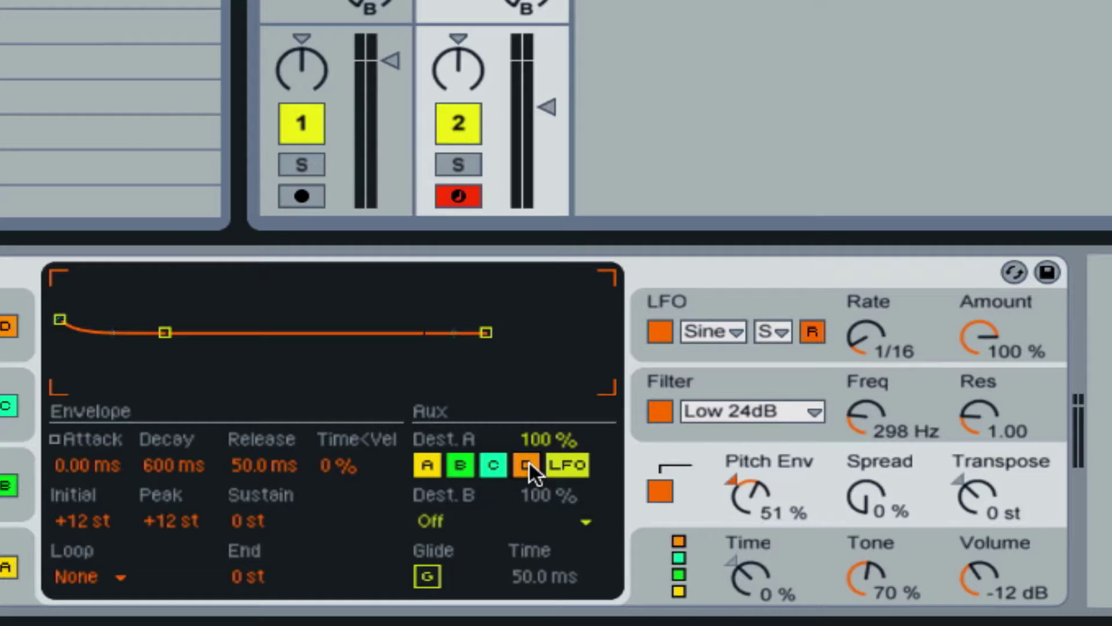
left_click(493, 462)
left_click(457, 465)
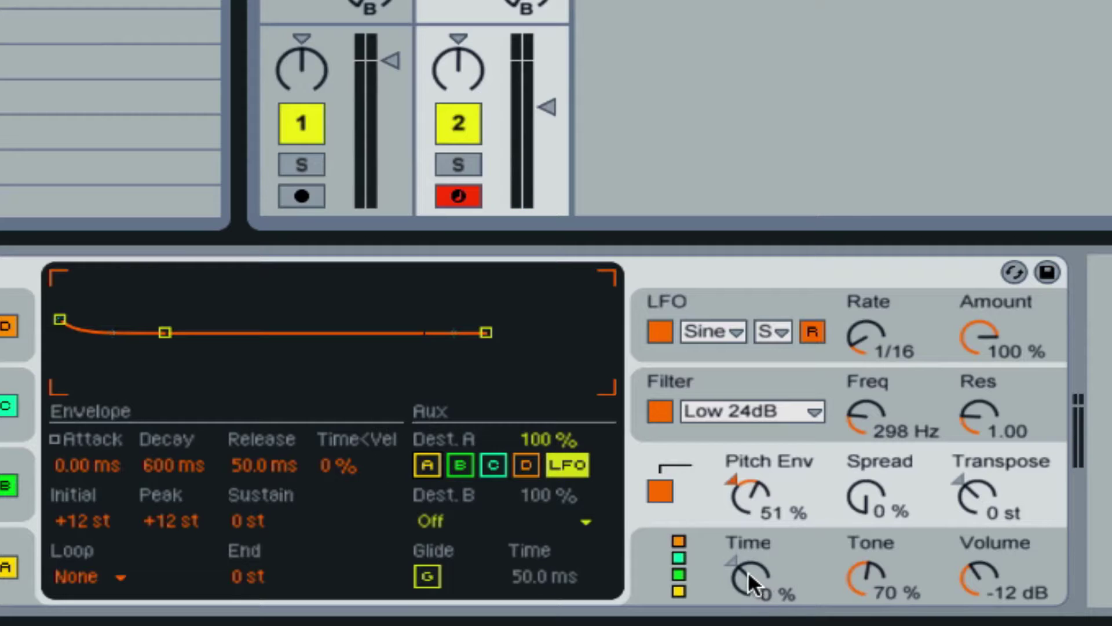
- Set Operator's Time to -7%, Spread to 64% and Transpose to -4 st
left_click_drag(745, 571, 745, 572)
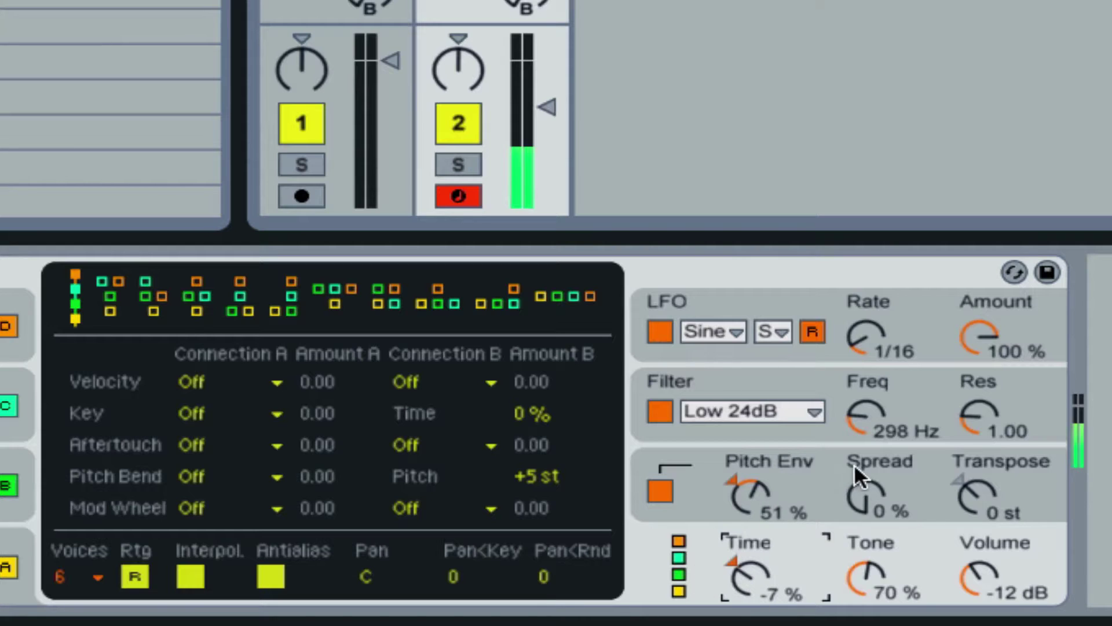
left_click_drag(866, 488, 865, 451)
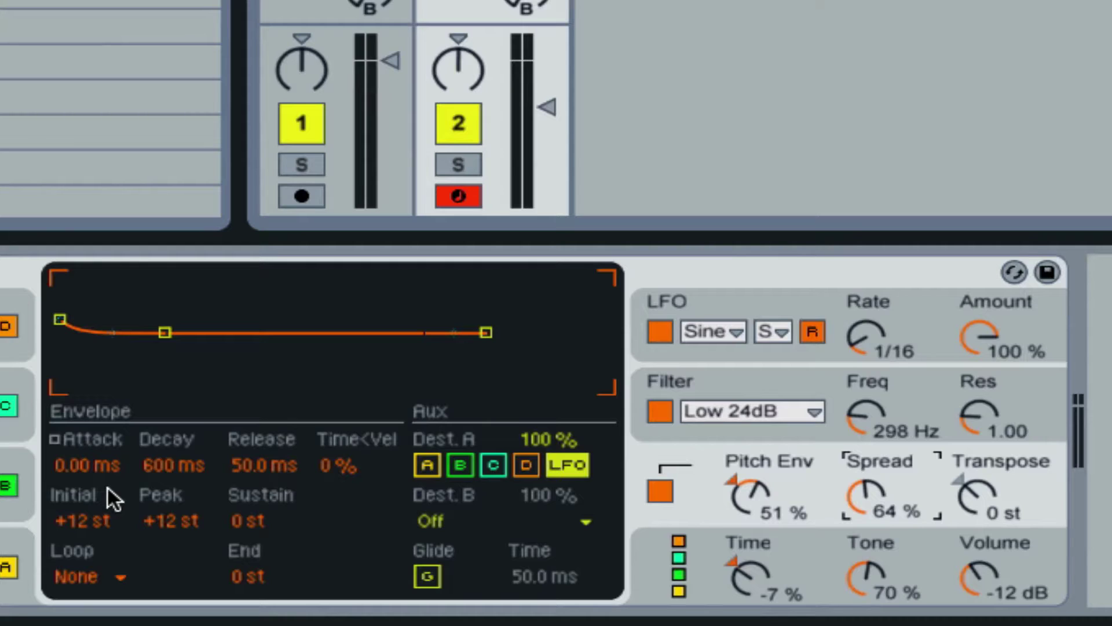
left_click_drag(978, 496, 979, 510)
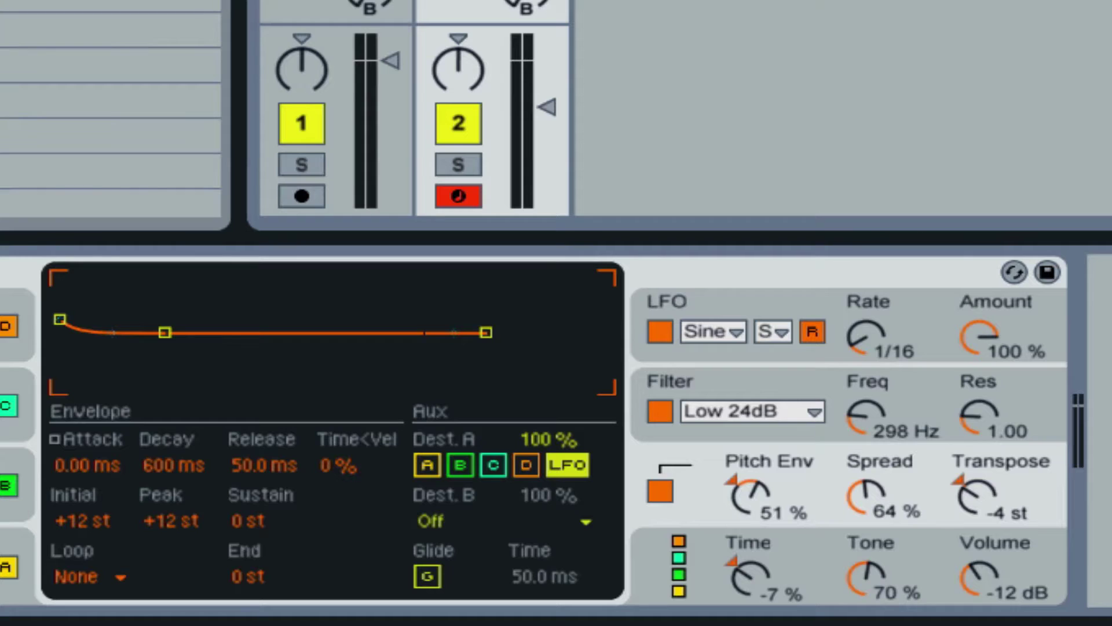
- Add an Auto Filter after Operator, switch it to high-pass and set its cutoff to 207 Hz
double_click(110, 136)
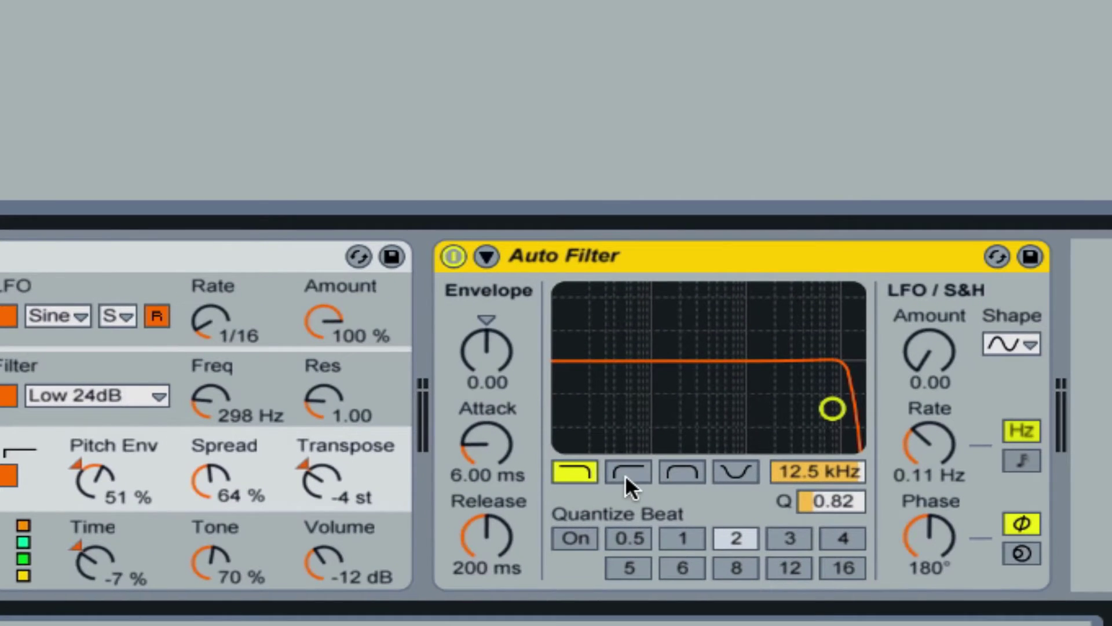
left_click(627, 474)
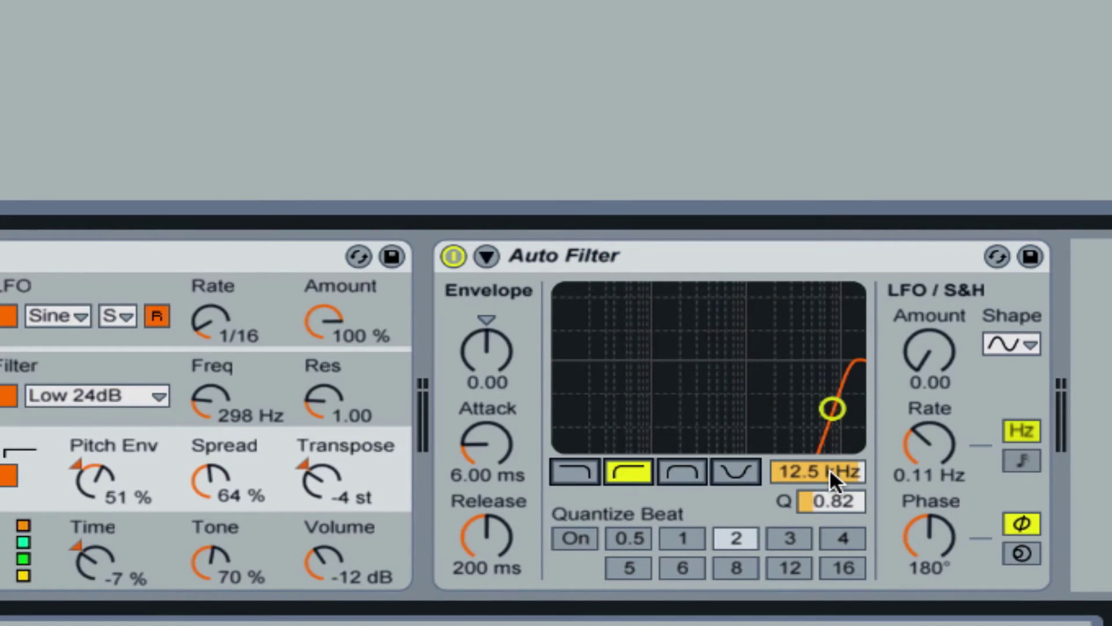
left_click_drag(830, 468, 829, 533)
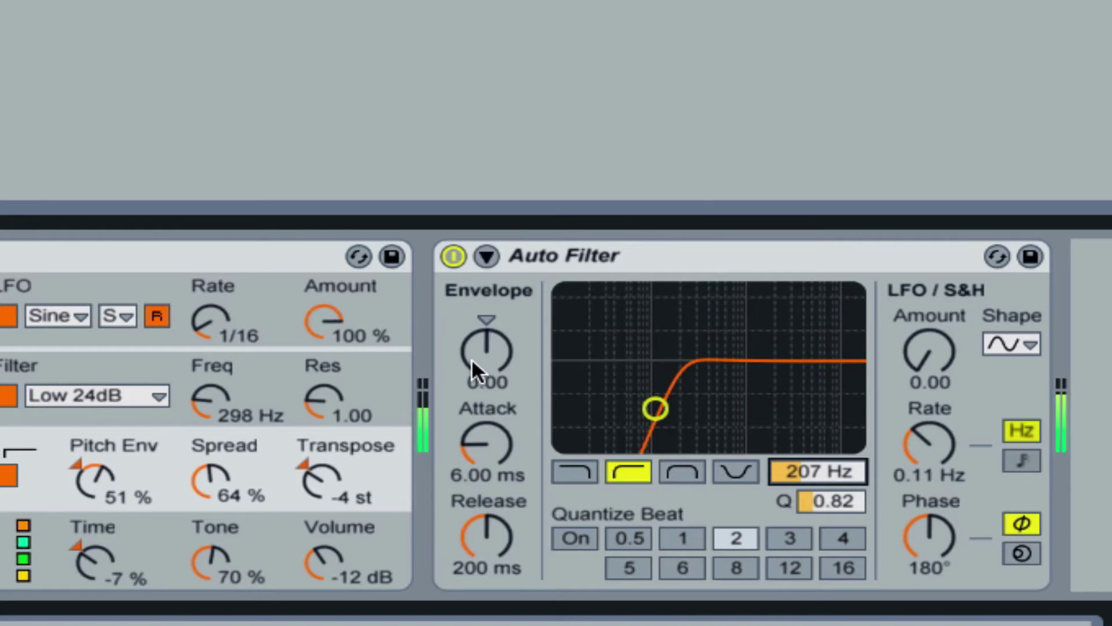
- Set the Auto Filter's envelope amount to -52.4 and enable Quantize Beat at 1
left_click_drag(485, 349, 485, 380)
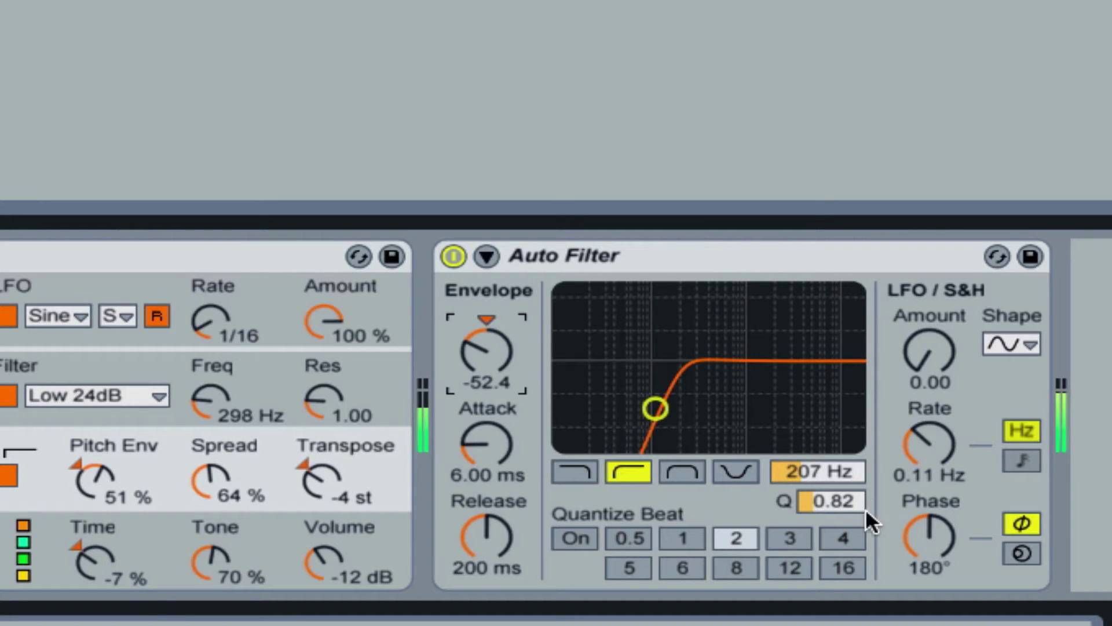
left_click(578, 534)
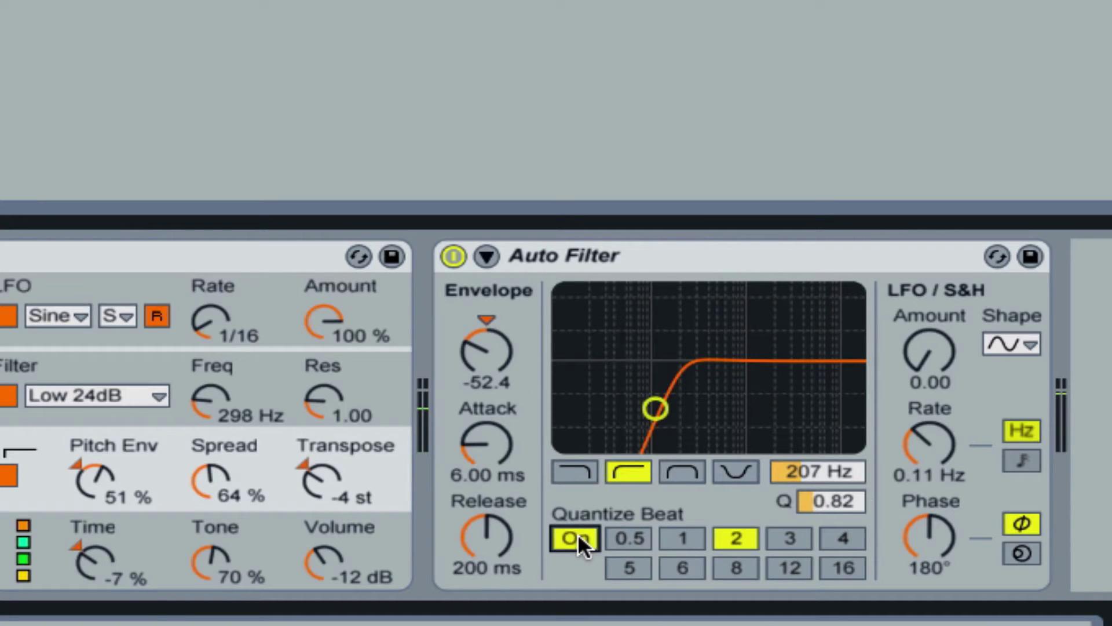
left_click(683, 538)
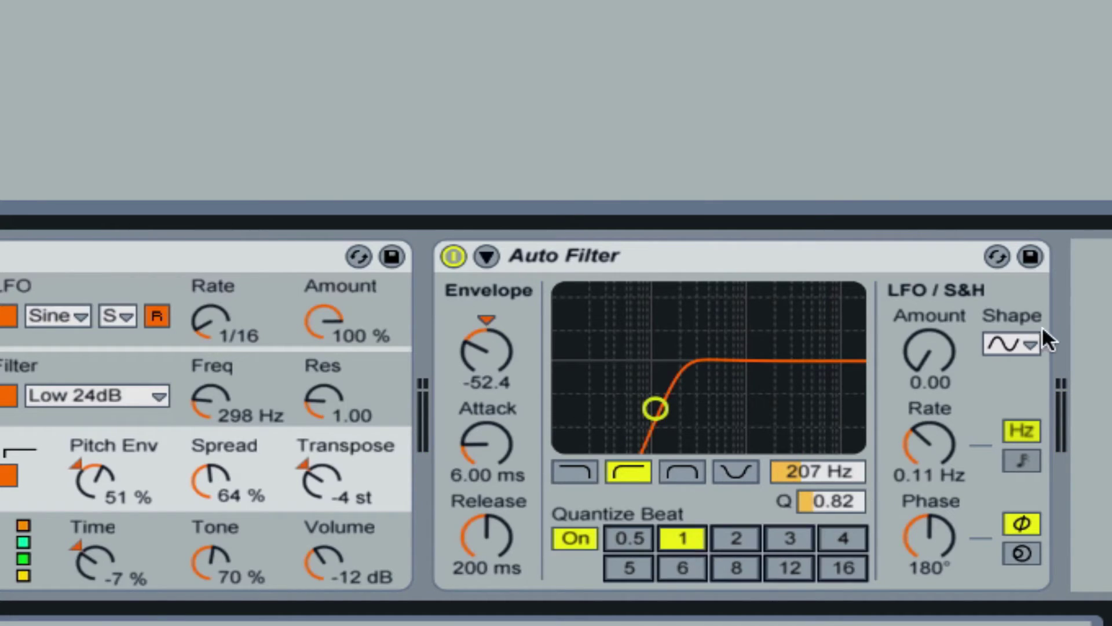
- Set the Auto Filter LFO's amount to 30.0, sync its rate to tempo at 1/16 and set its phase to 0°
left_click(923, 358)
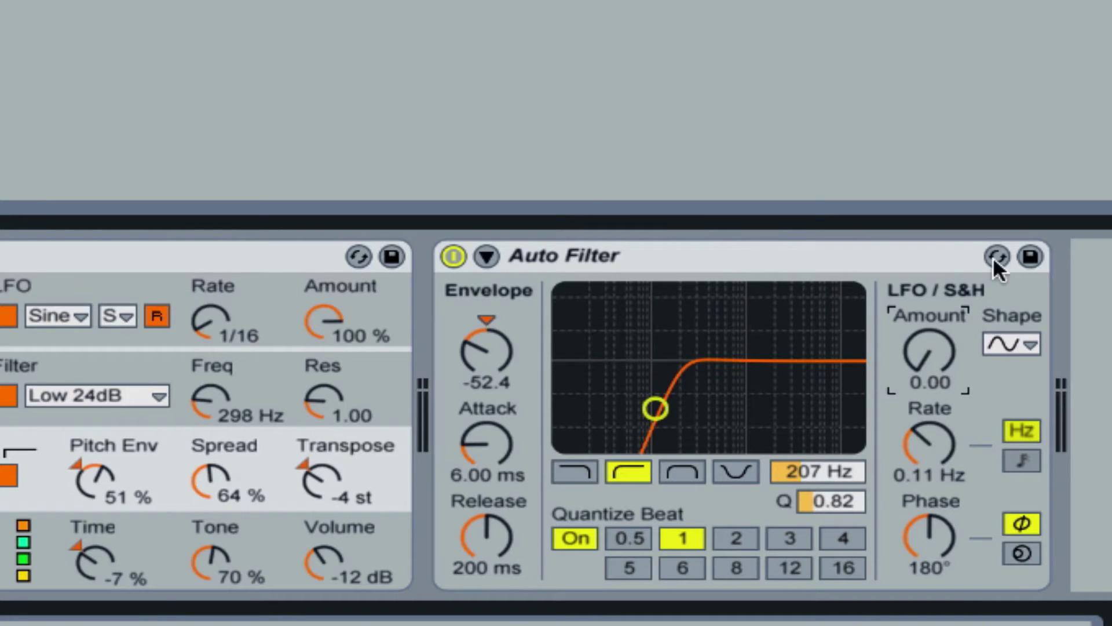
left_click_drag(926, 343, 925, 308)
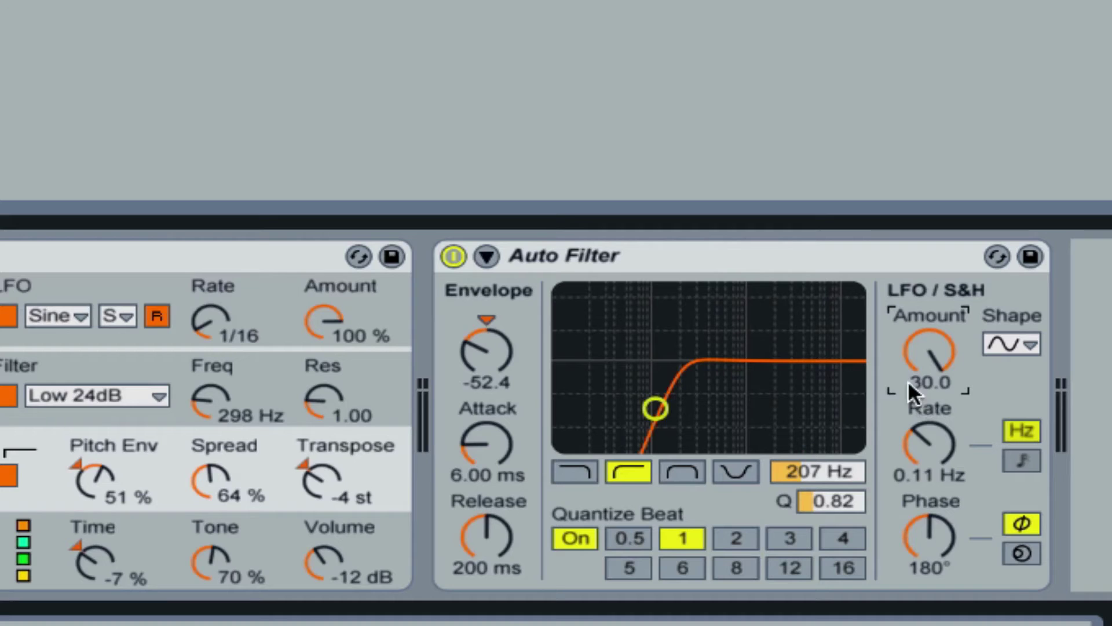
left_click(1022, 462)
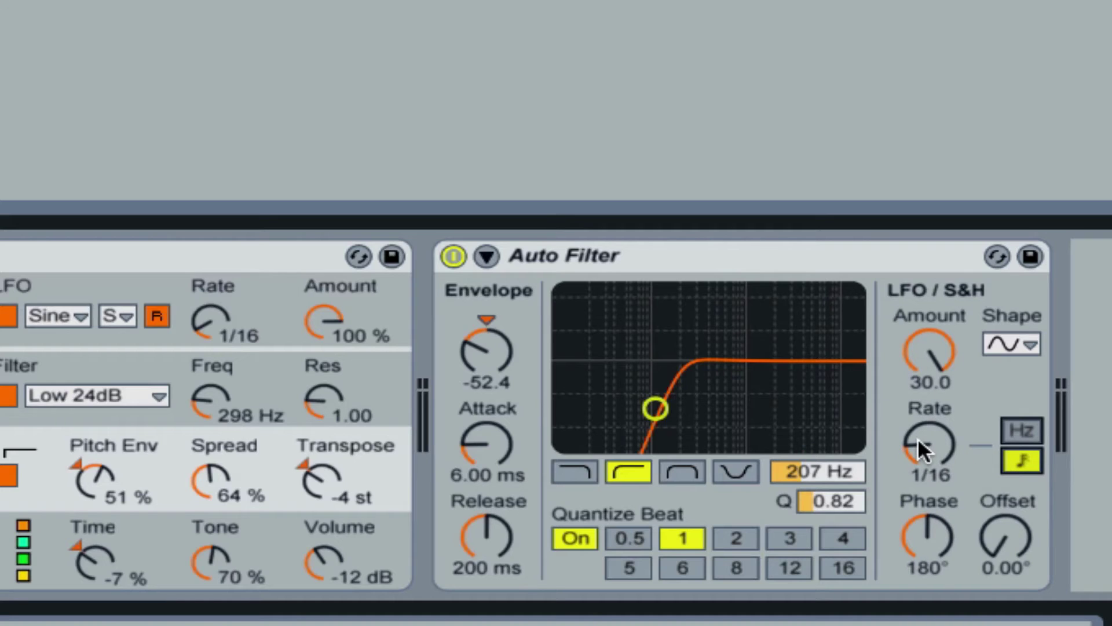
left_click_drag(925, 527, 925, 574)
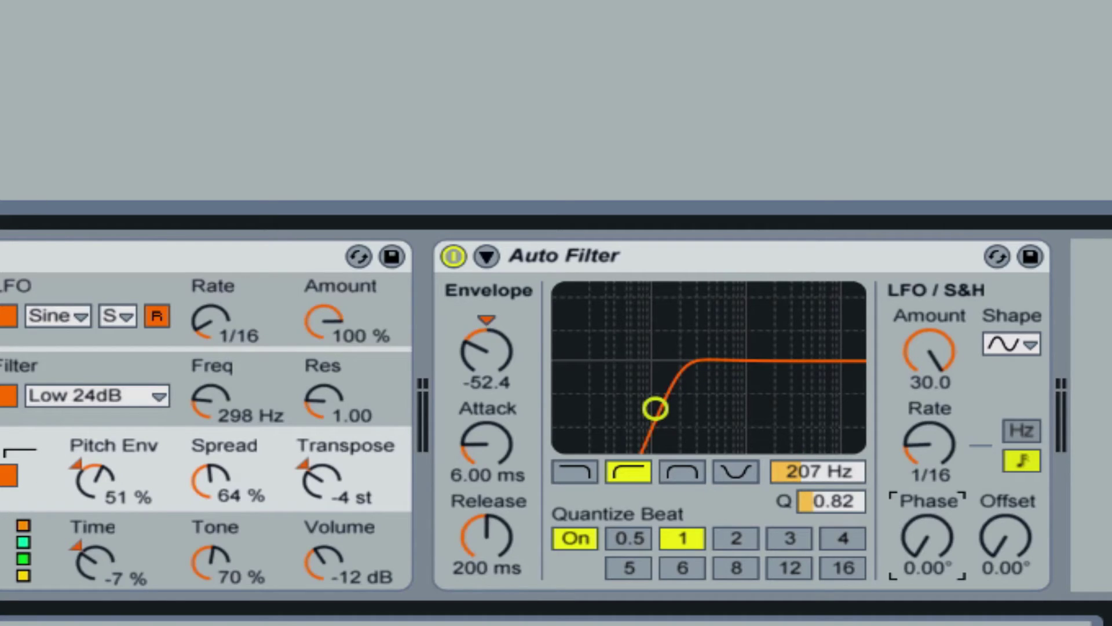
- Fold the Operator clip's note editor, enable note preview and draw sixteenth-note D2 notes at 1.1.2, 1.1.4 and 1.2
key("shift+Tab")
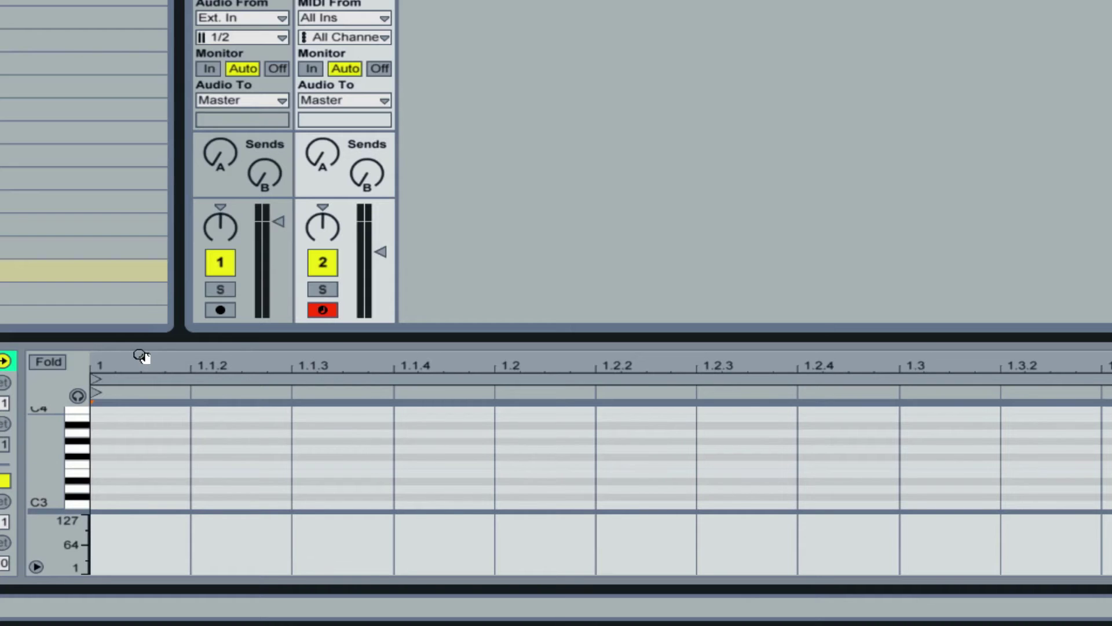
left_click(51, 360)
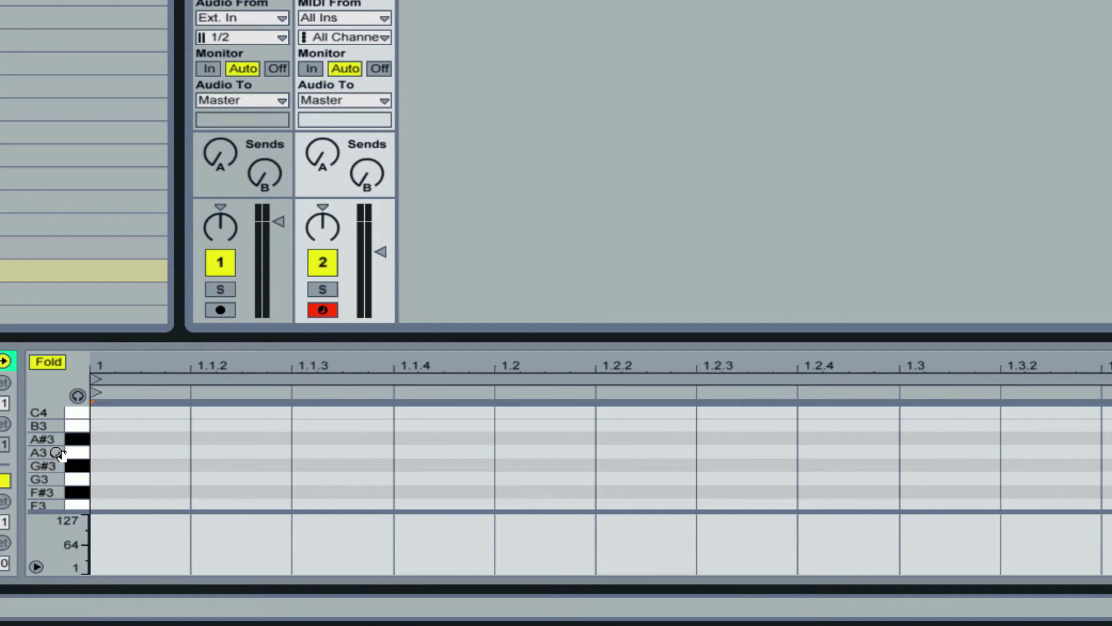
scroll(58, 453, "down", 2)
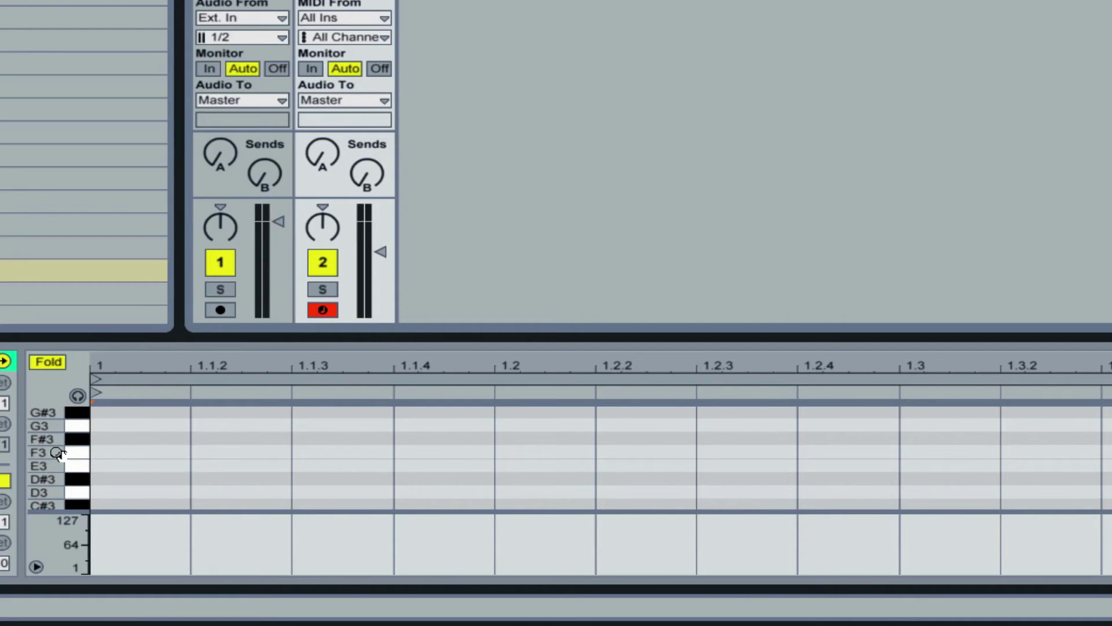
scroll(58, 453, "down", 2)
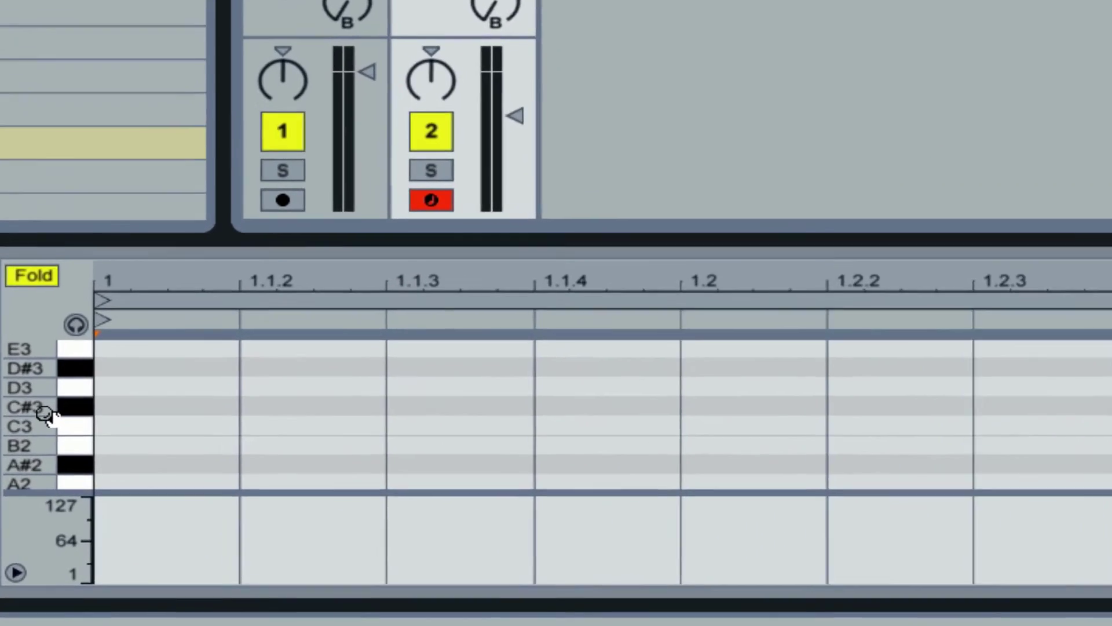
scroll(57, 453, "down", 2)
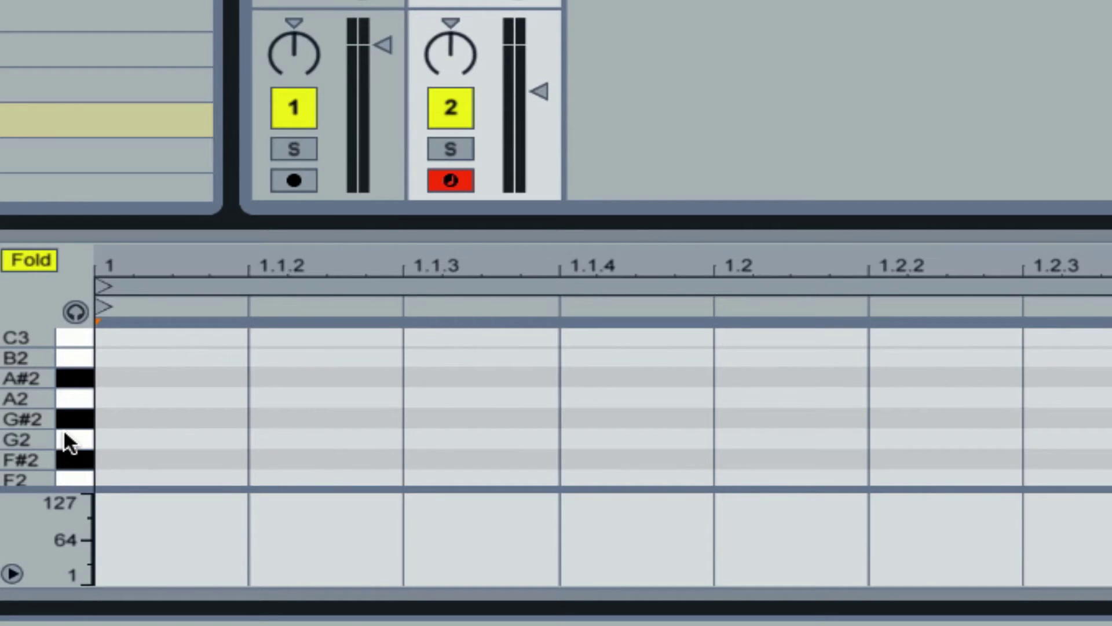
scroll(63, 440, "down", 2)
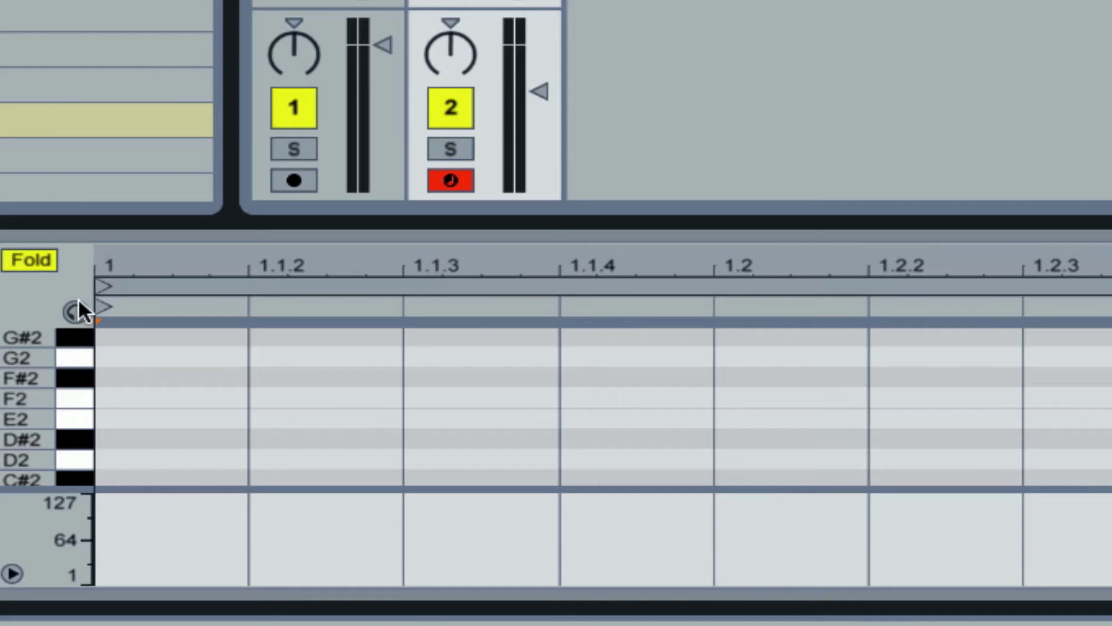
left_click(75, 456)
left_click(261, 458)
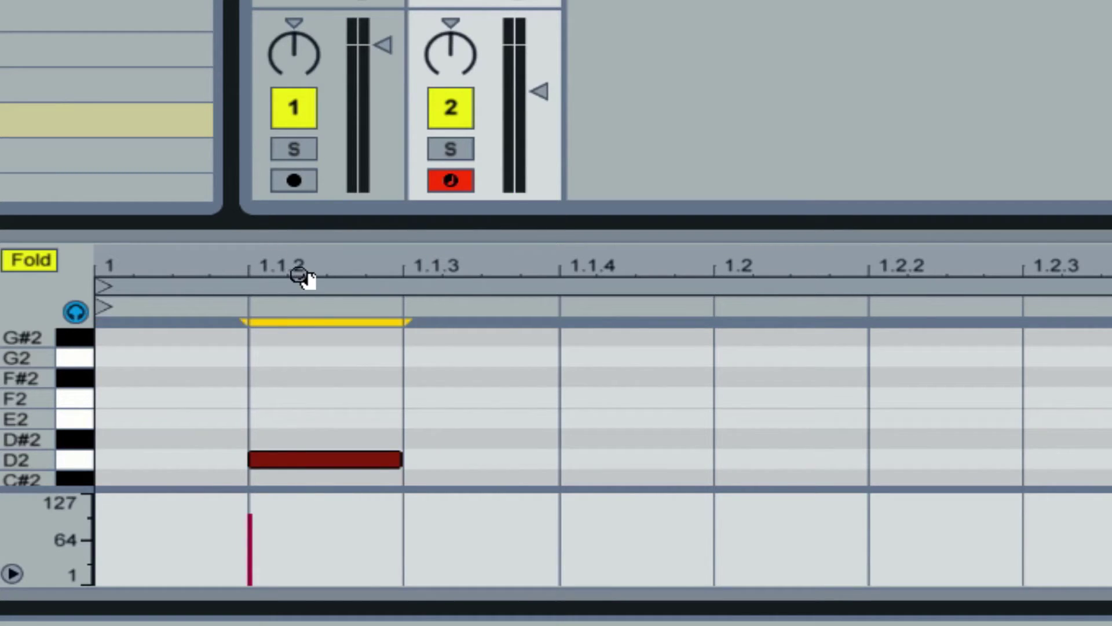
left_click(620, 450)
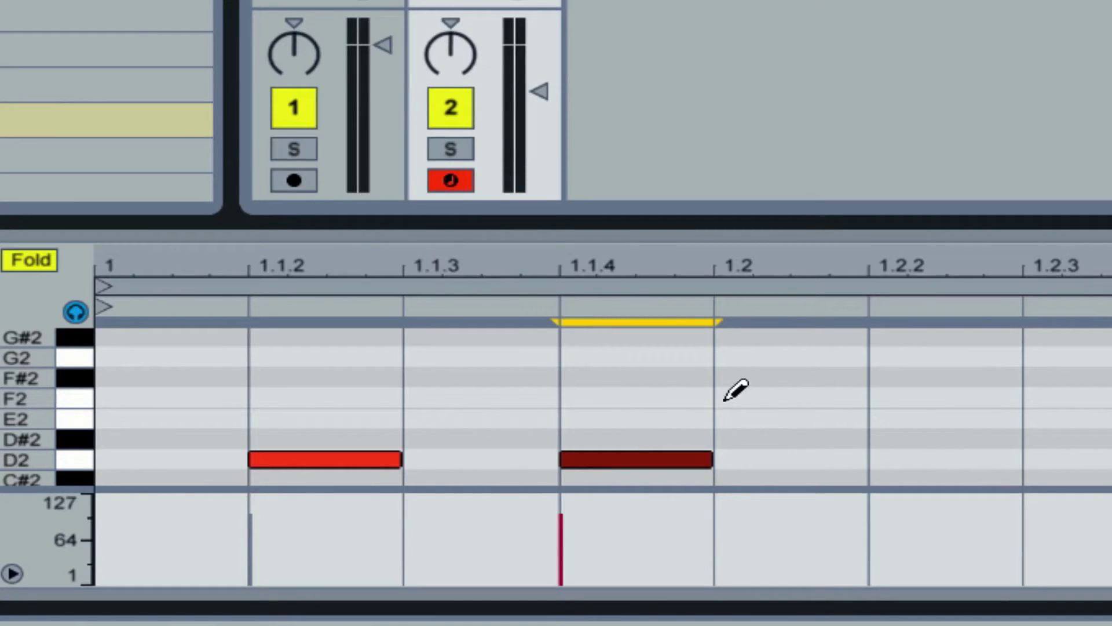
left_click(836, 458)
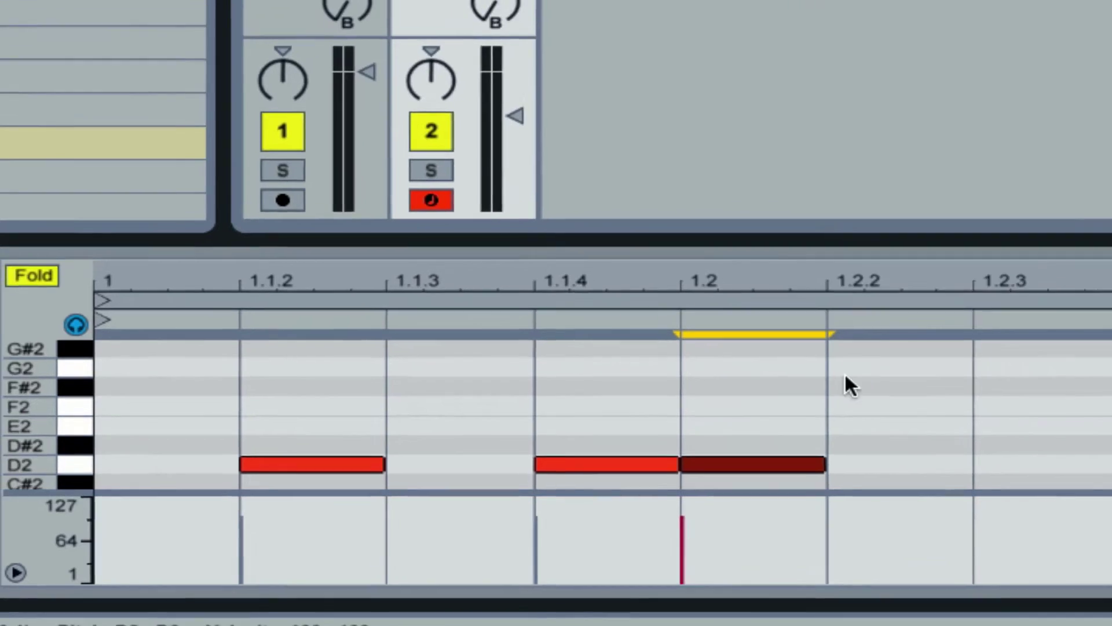
- Switch the grid to 1/32 and lengthen the D2 note at 1.2 by one thirty-second
right_click(891, 365)
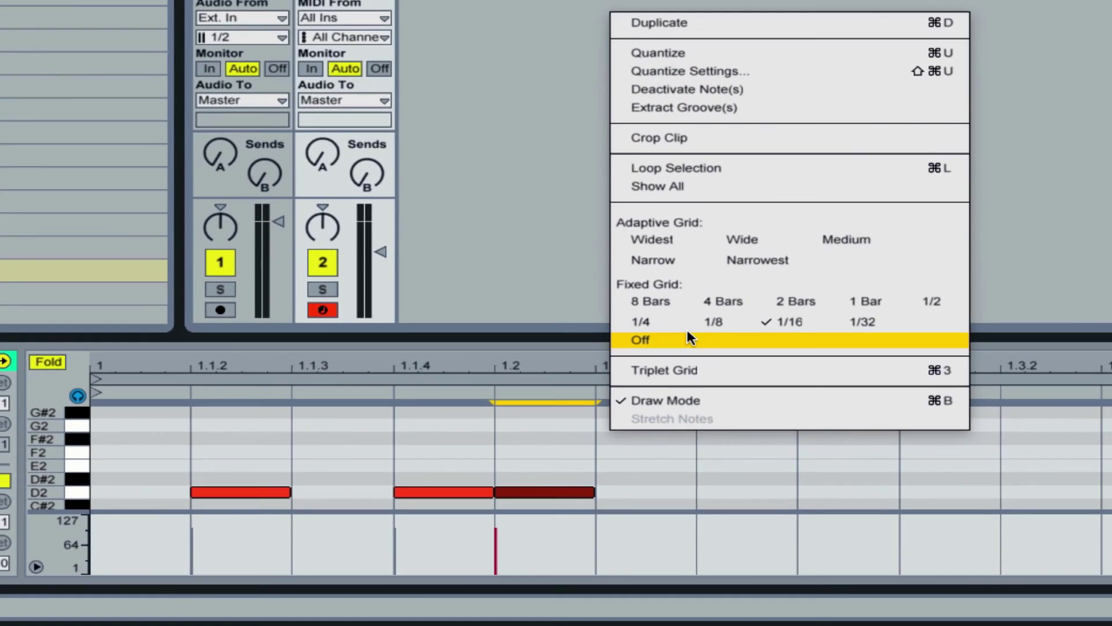
left_click(861, 321)
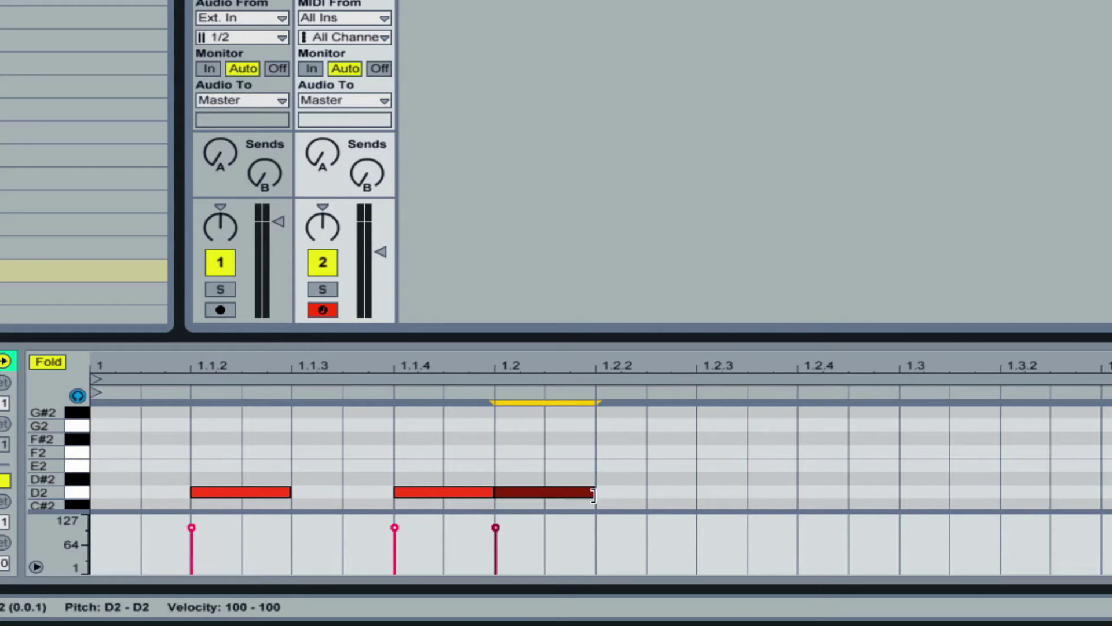
left_click_drag(593, 491, 645, 490)
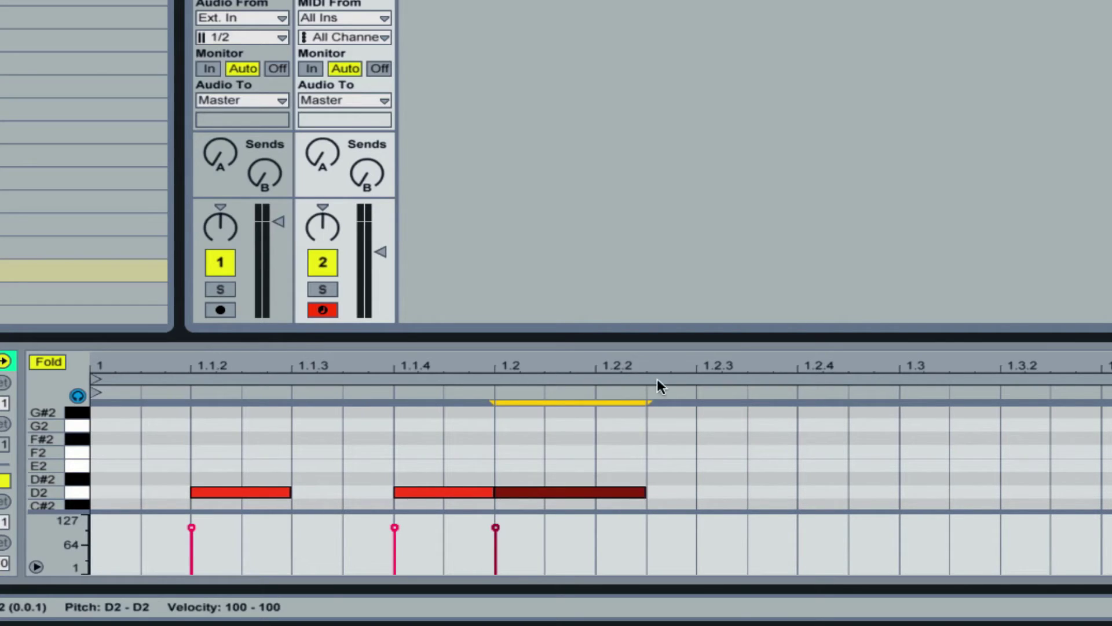
- Return the grid to 1/16 and draw D2 notes at 1.2.4, 1.3, 1.3.2, 1.3.4 and 1.4
right_click(637, 449)
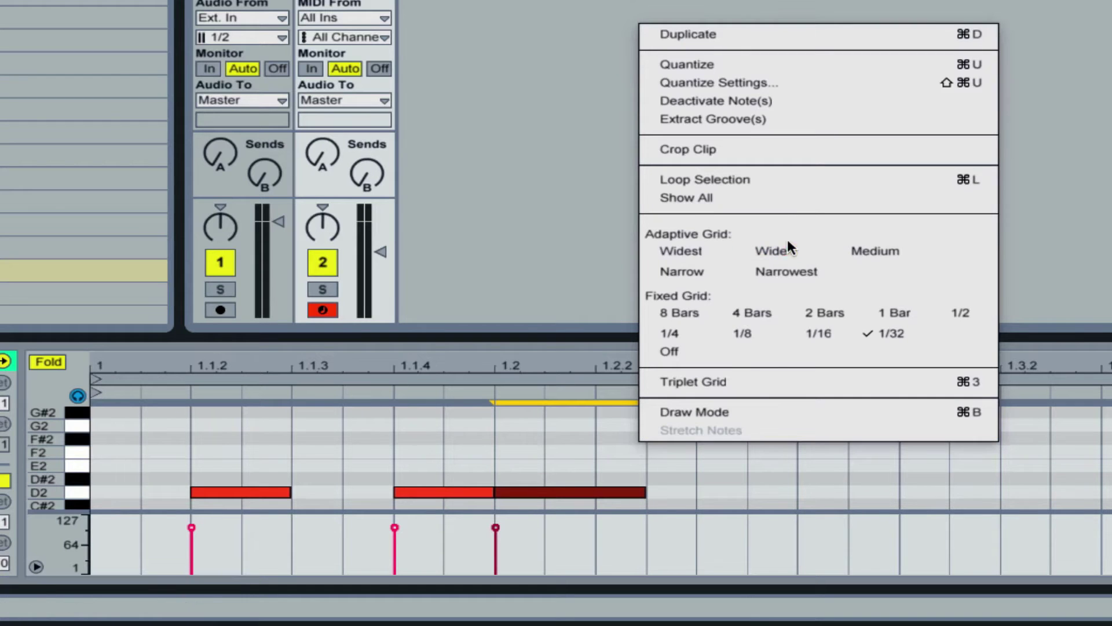
left_click(807, 328)
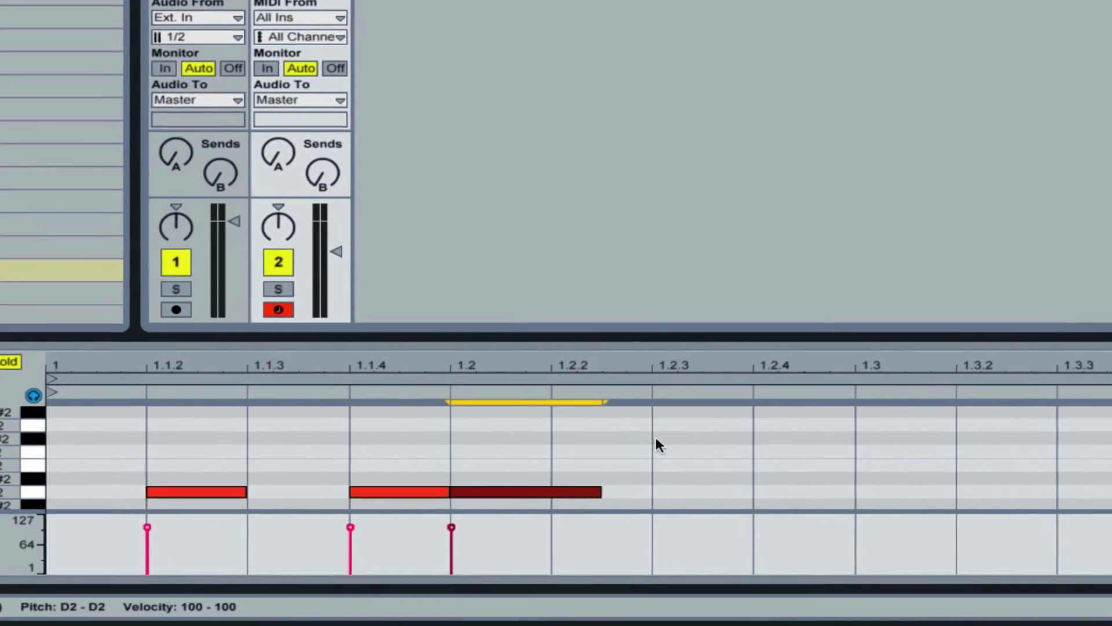
key("b")
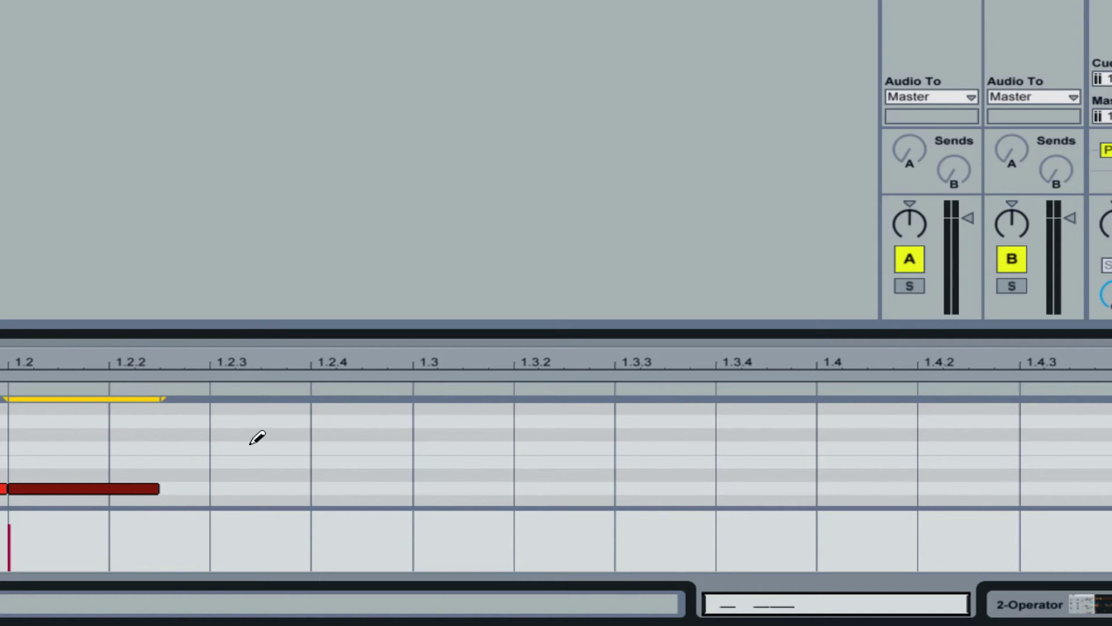
left_click(360, 487)
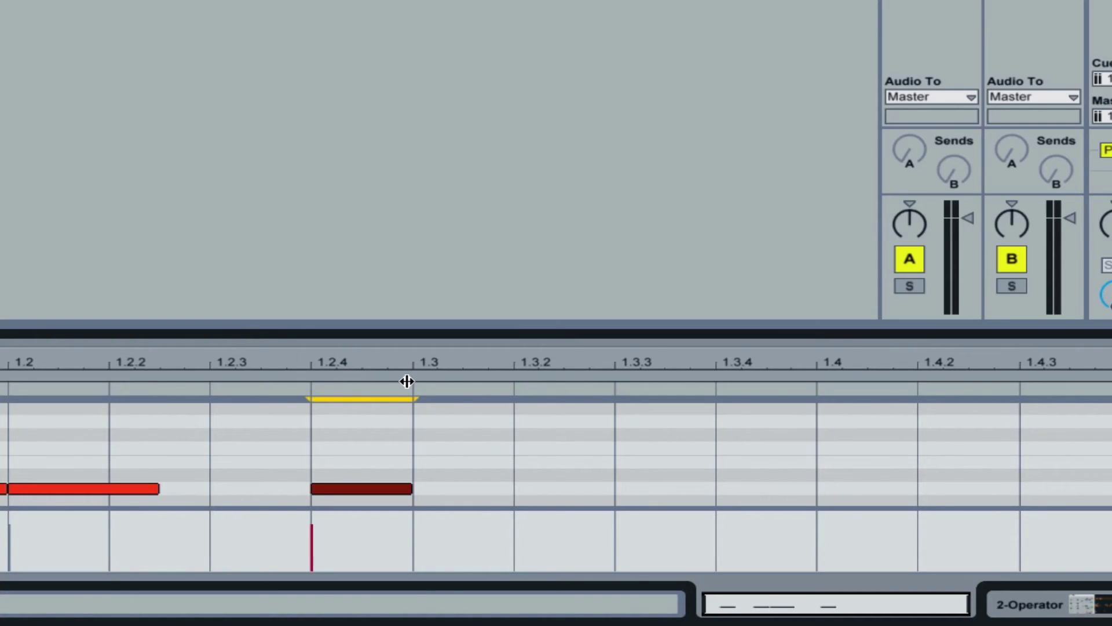
left_click(468, 487)
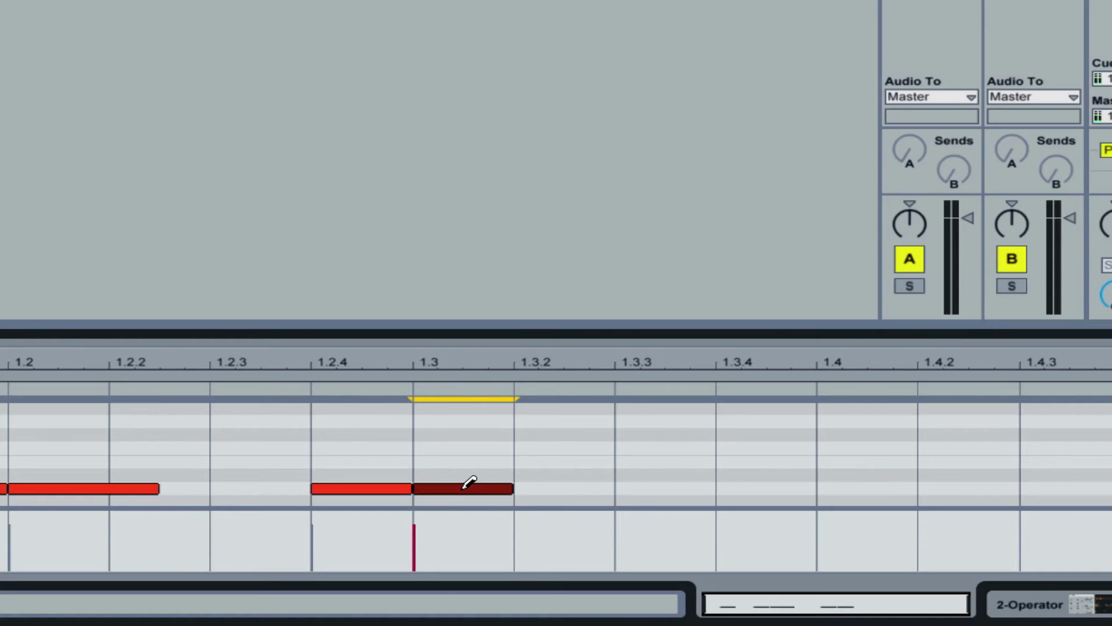
left_click(545, 486)
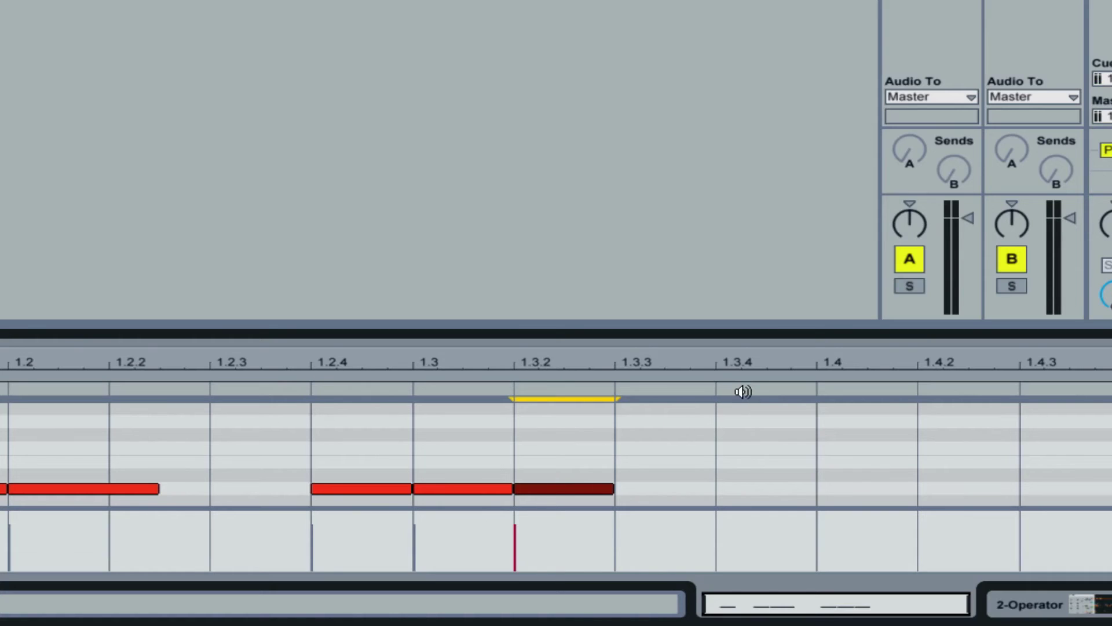
left_click(751, 487)
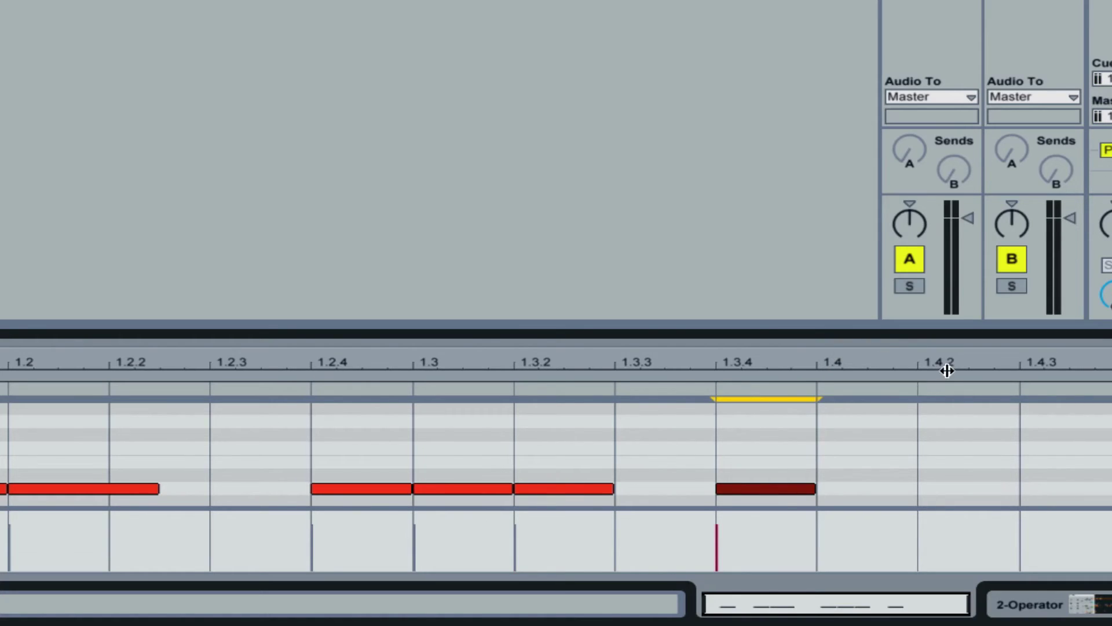
left_click(859, 487)
- Switch the grid to 1/32 and lengthen the D2 note at 1.4 by one thirty-second
right_click(863, 438)
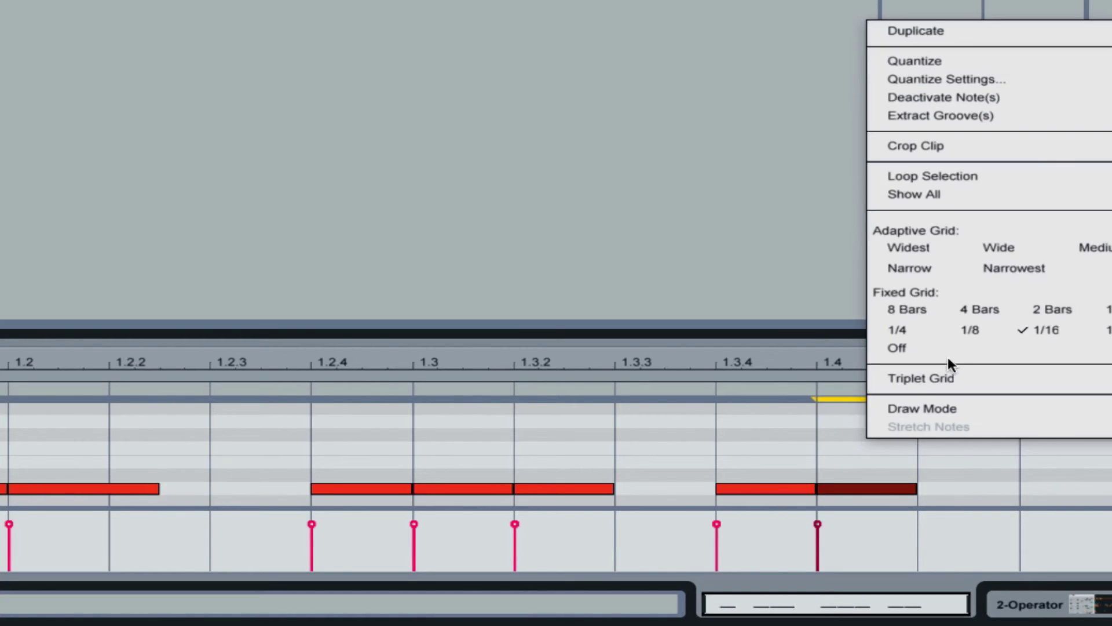
left_click(1101, 329)
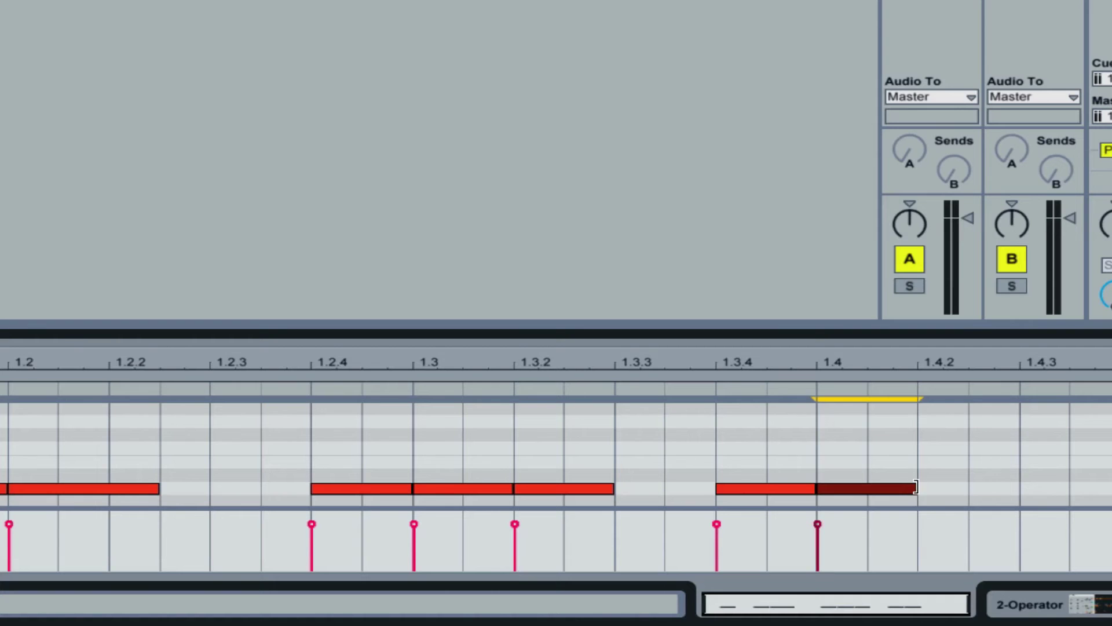
left_click_drag(915, 485, 957, 482)
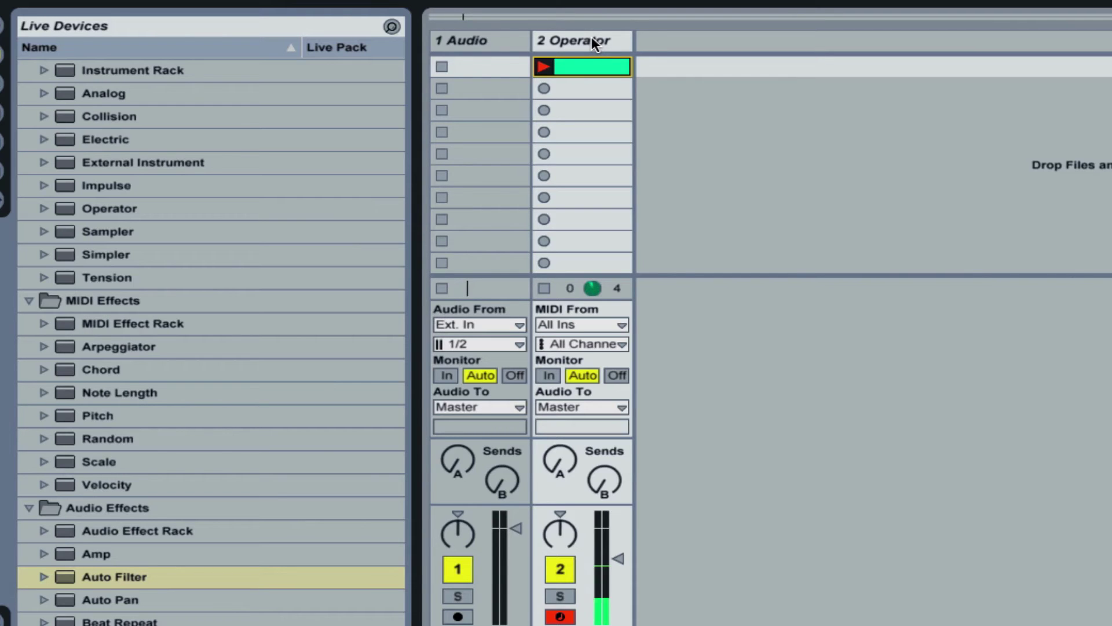
- Add Kick_808_FX_PL.wav on a new audio track and place four hits one bar apart from bar 7 in the arrangement
left_click(596, 40)
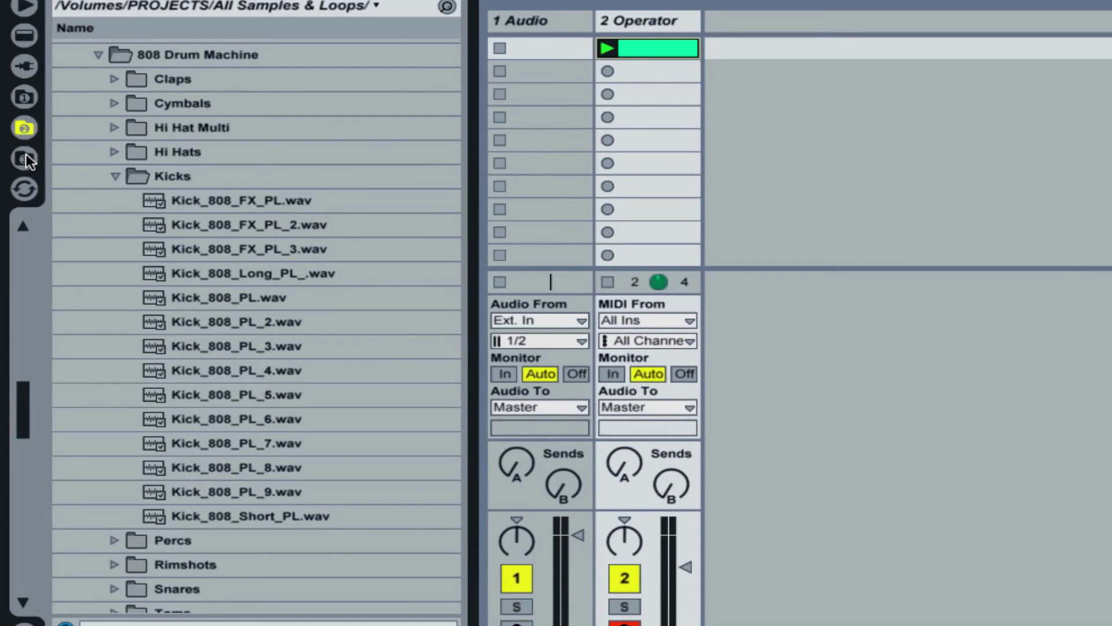
left_click(25, 157)
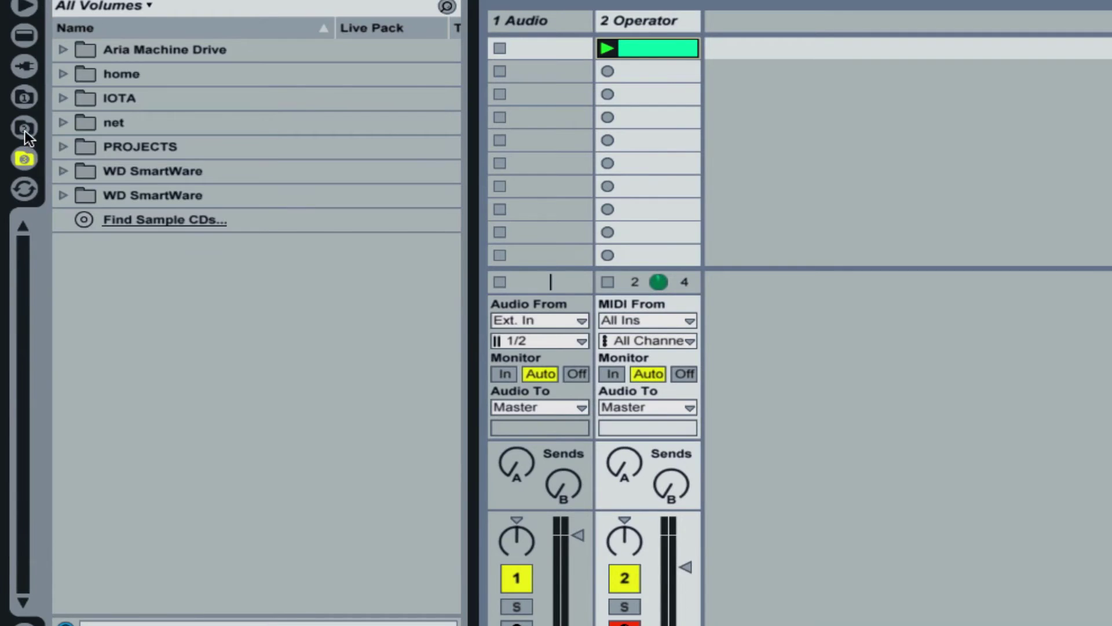
left_click(25, 130)
left_click_drag(262, 200, 603, 249)
key("Tab")
key("Tab")
left_click_drag(737, 81, 603, 319)
key("Tab")
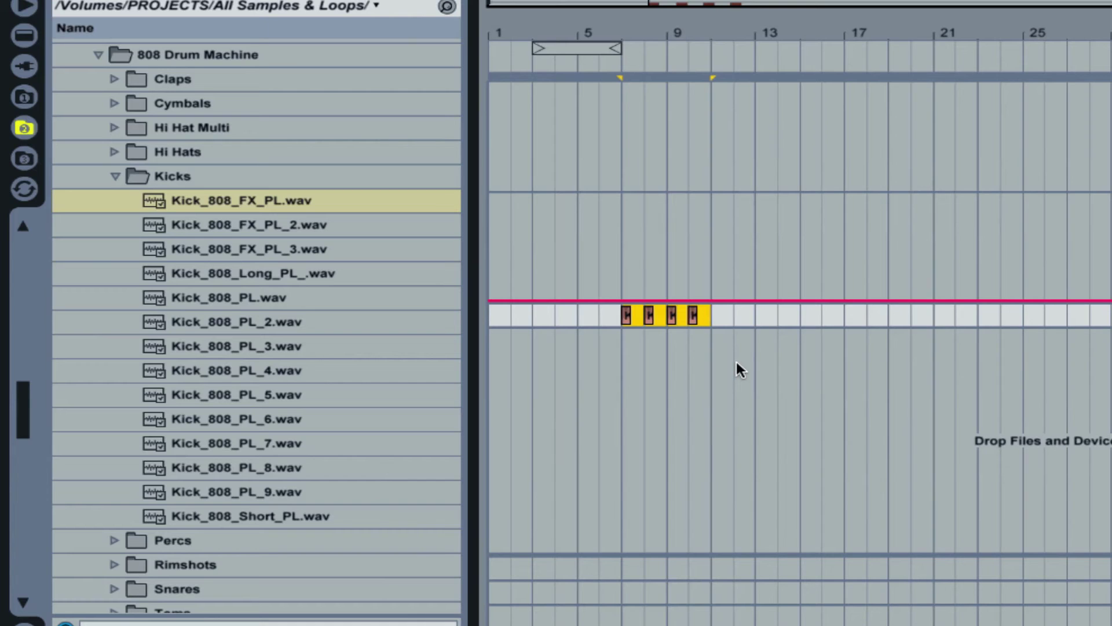
- Consolidate the four kick hits into one clip and transfer it to a Session View clip slot
key("super+j")
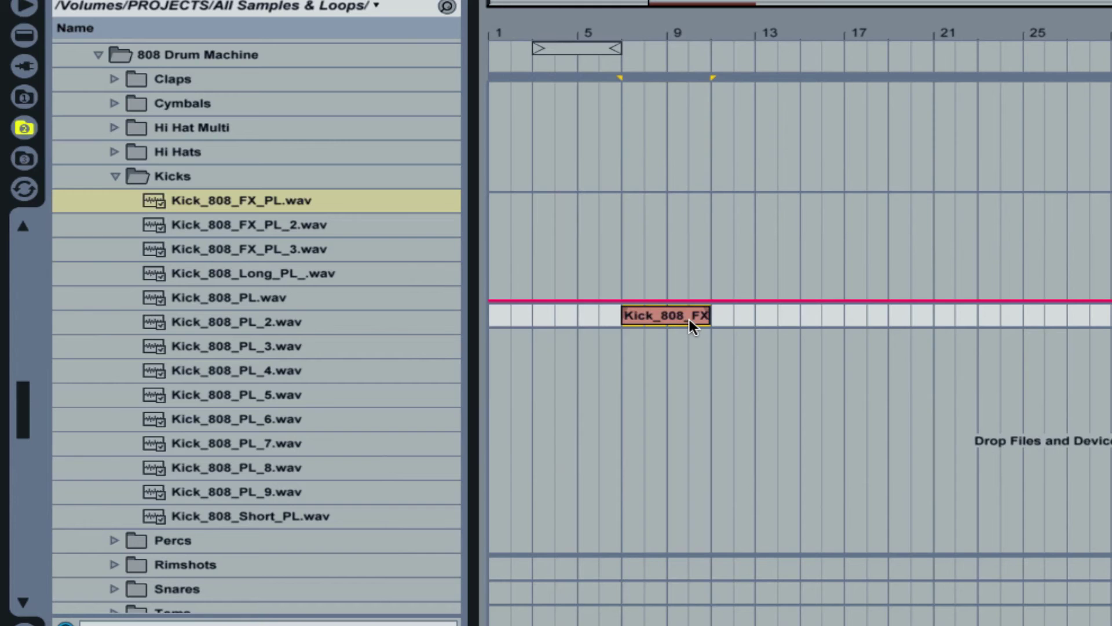
key("Tab")
left_click_drag(689, 318, 738, 72)
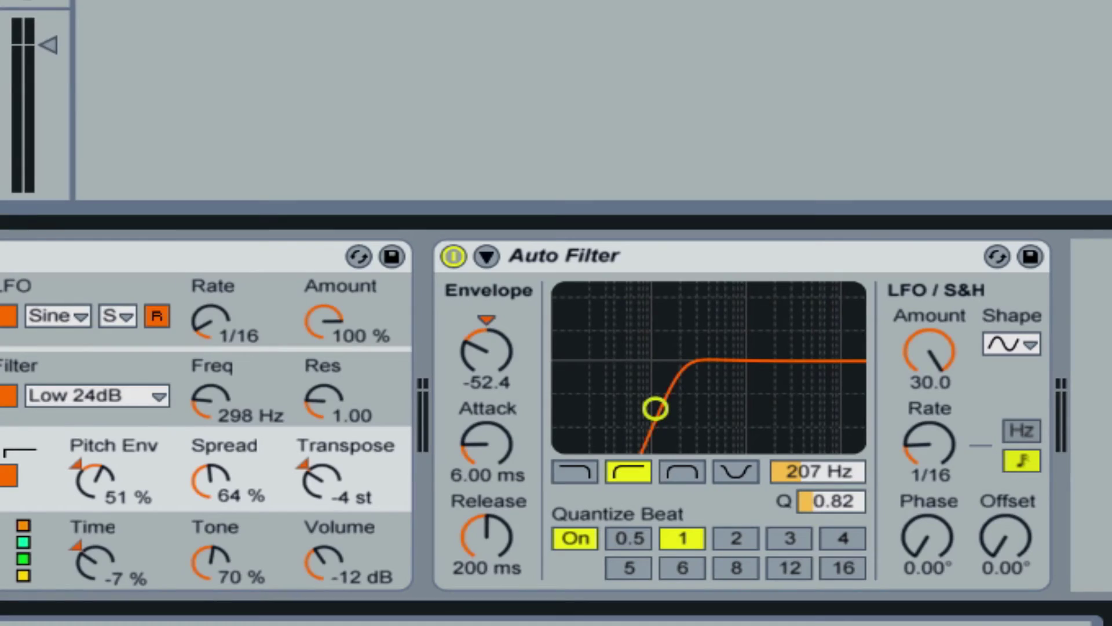
- Enable the Auto Filter's sidechain and take its audio from 3-Audio, tapped Pre FX
left_click(486, 256)
left_click(510, 291)
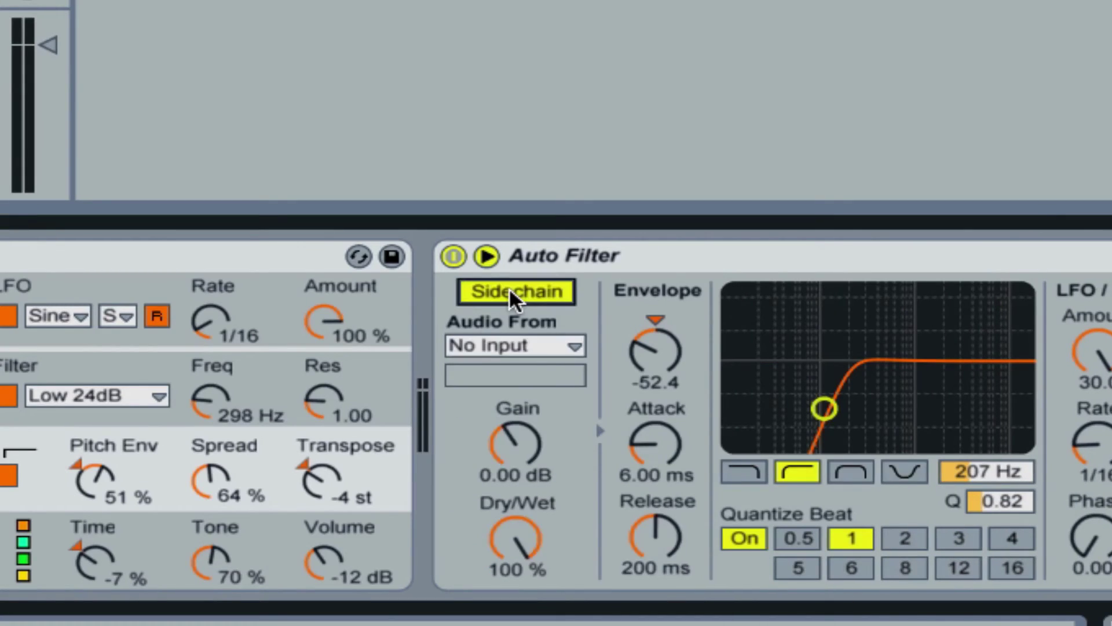
left_click(495, 345)
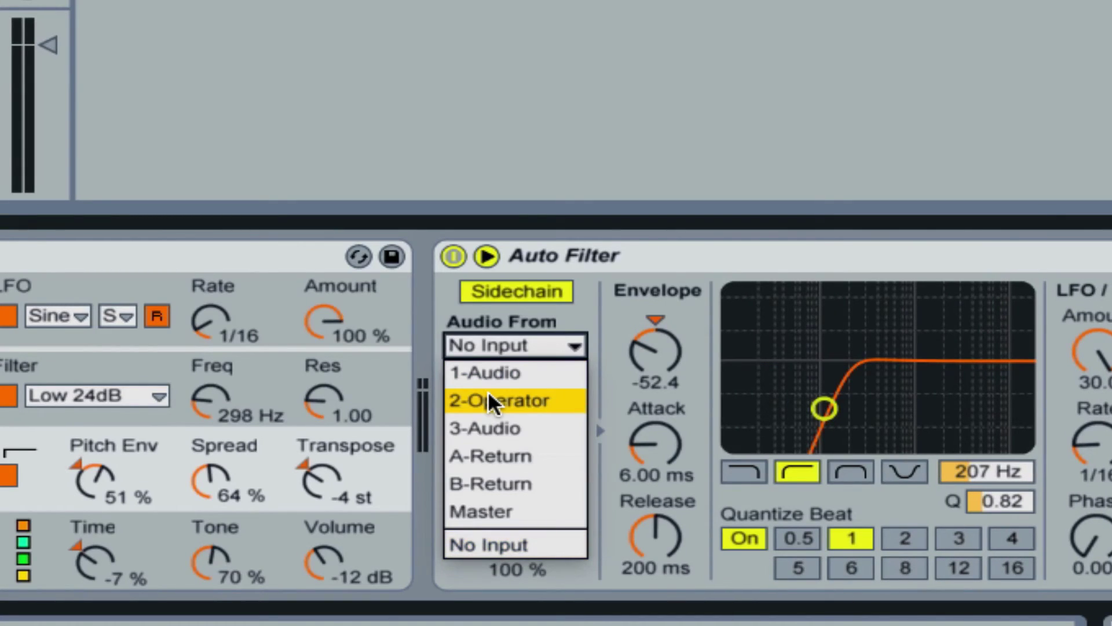
left_click(487, 426)
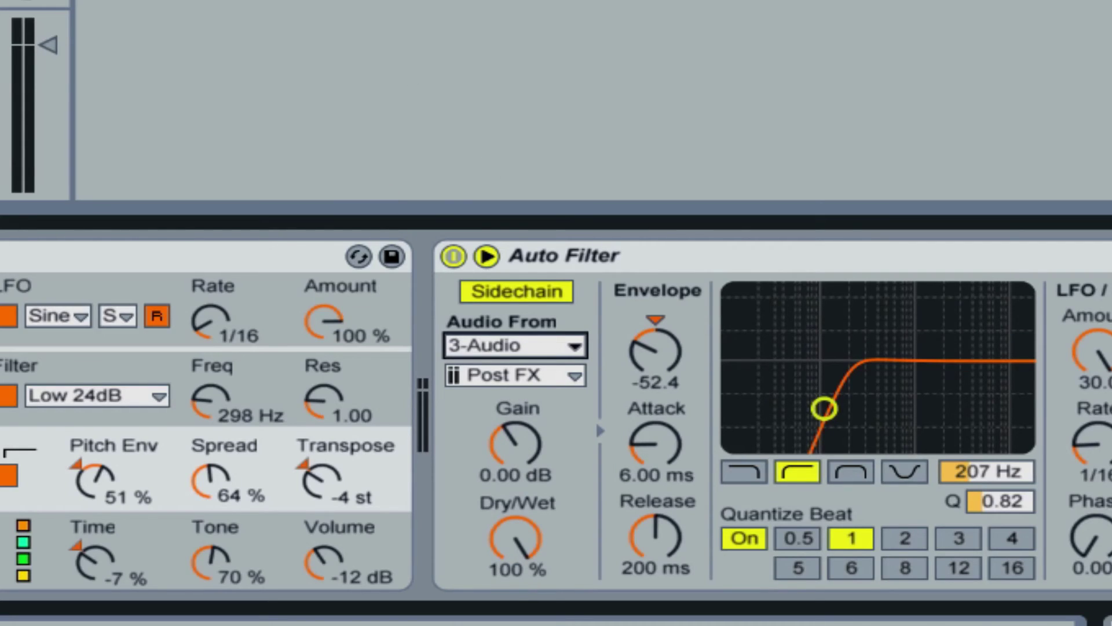
left_click(532, 376)
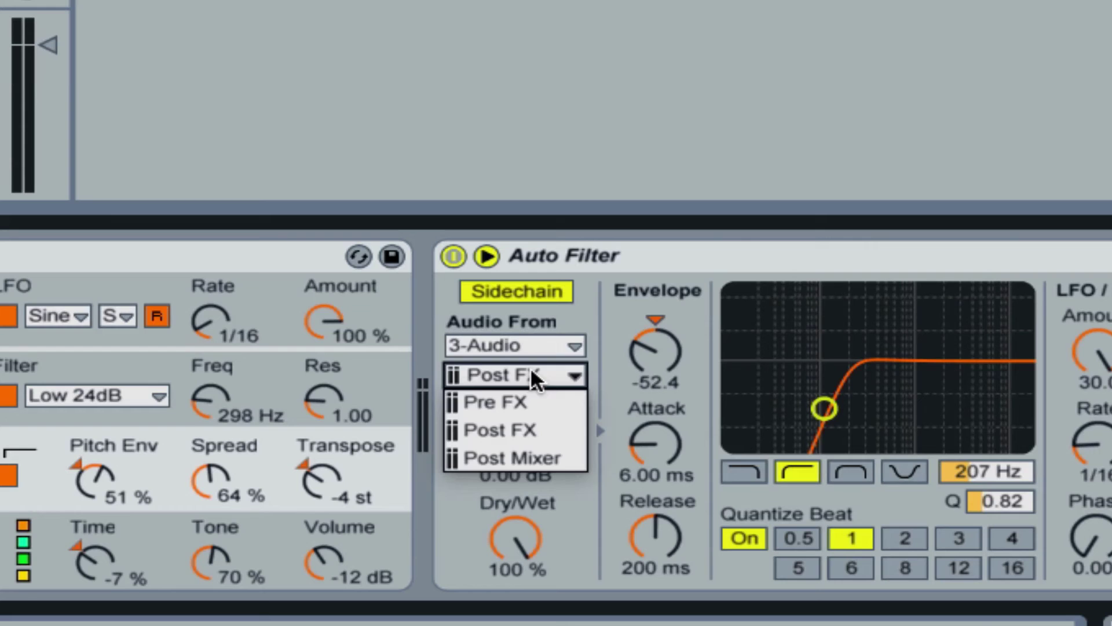
left_click(535, 400)
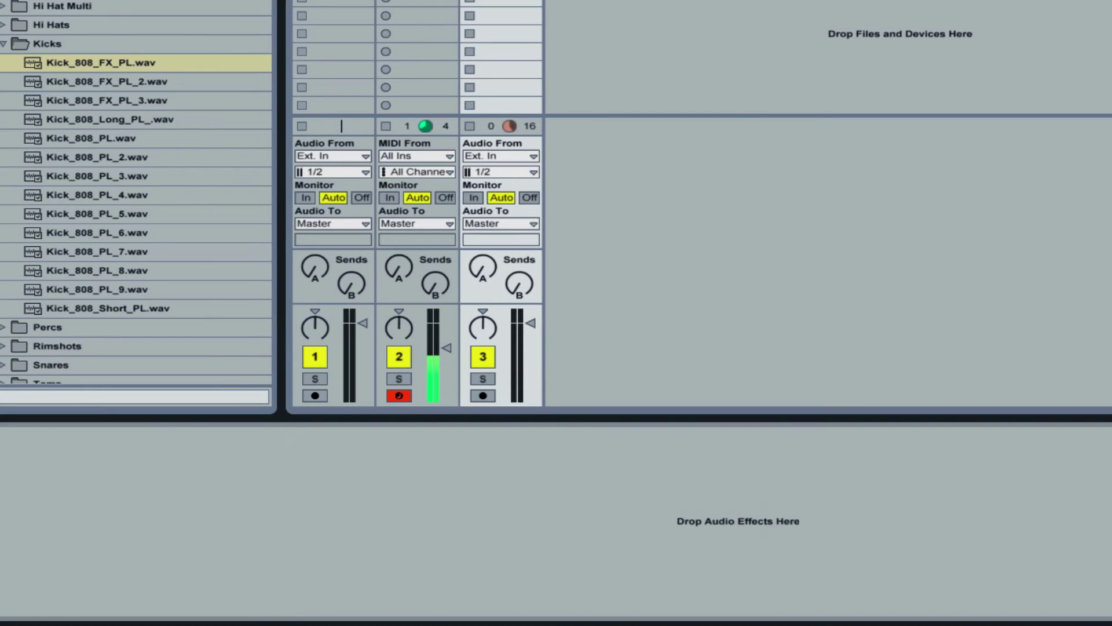
- Shorten the kick clip's loop to one beat and lower the volume of kick track 3 slightly
key("shift+Tab")
key("shift+Tab")
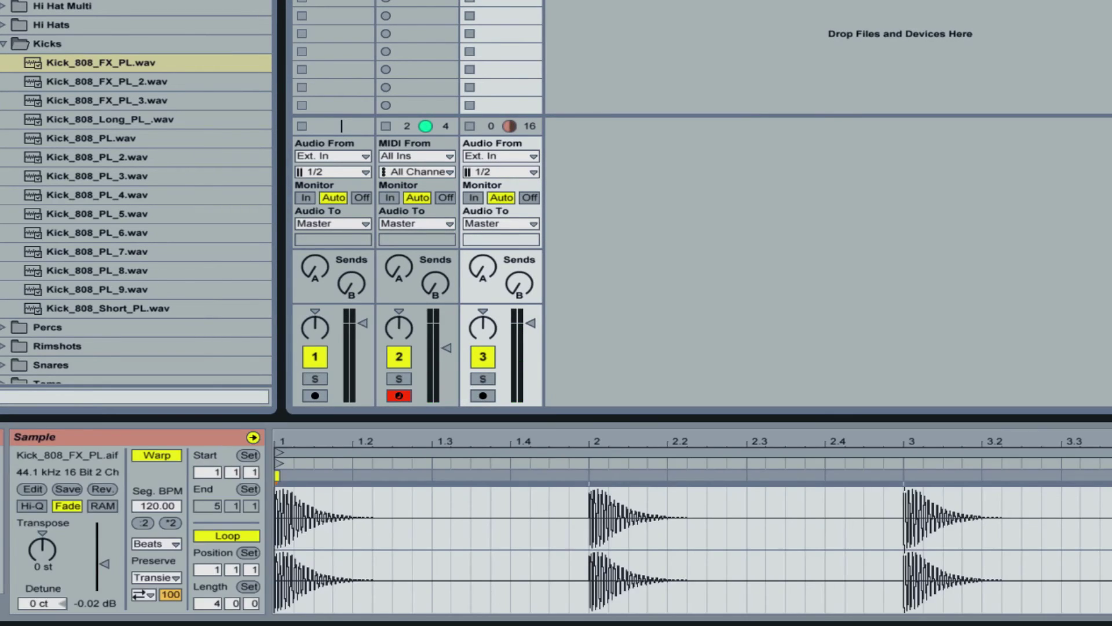
left_click_drag(898, 490, 355, 490)
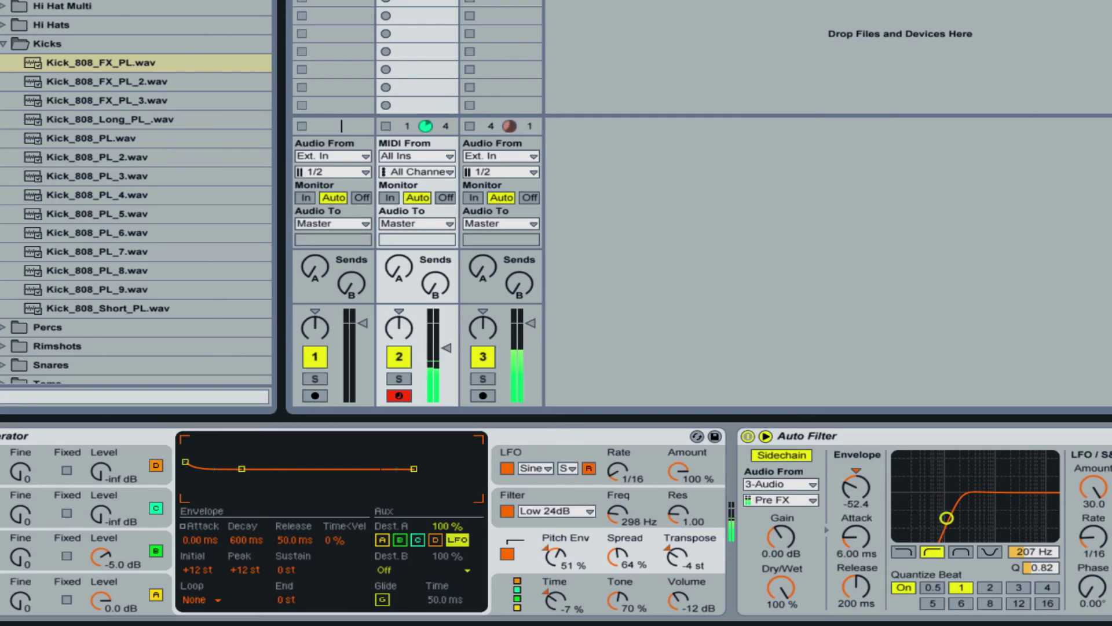
left_click_drag(530, 322, 530, 332)
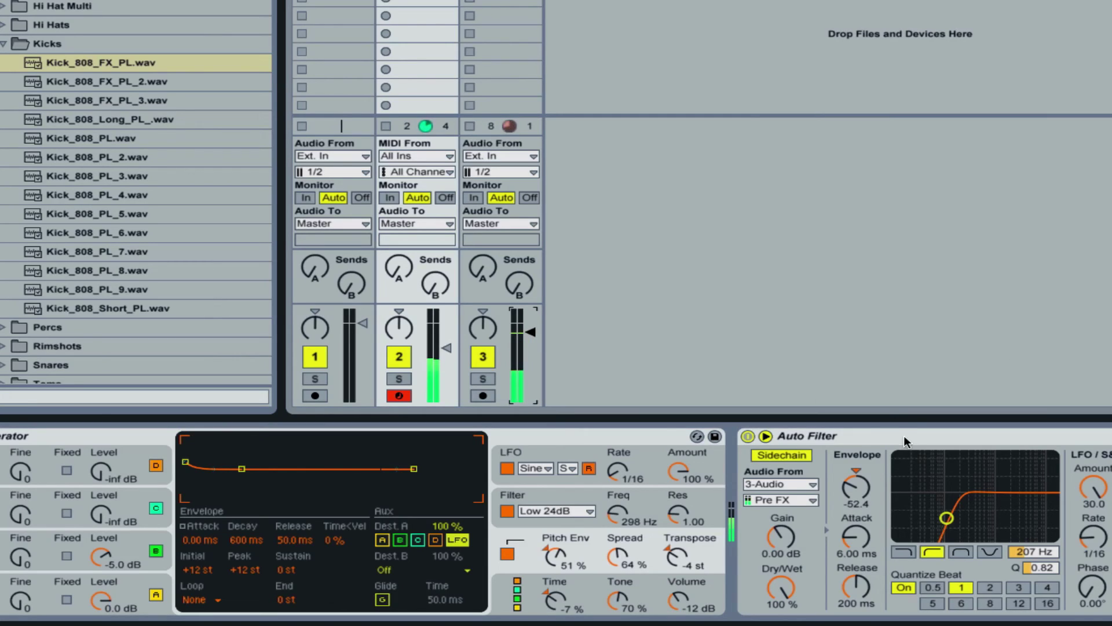